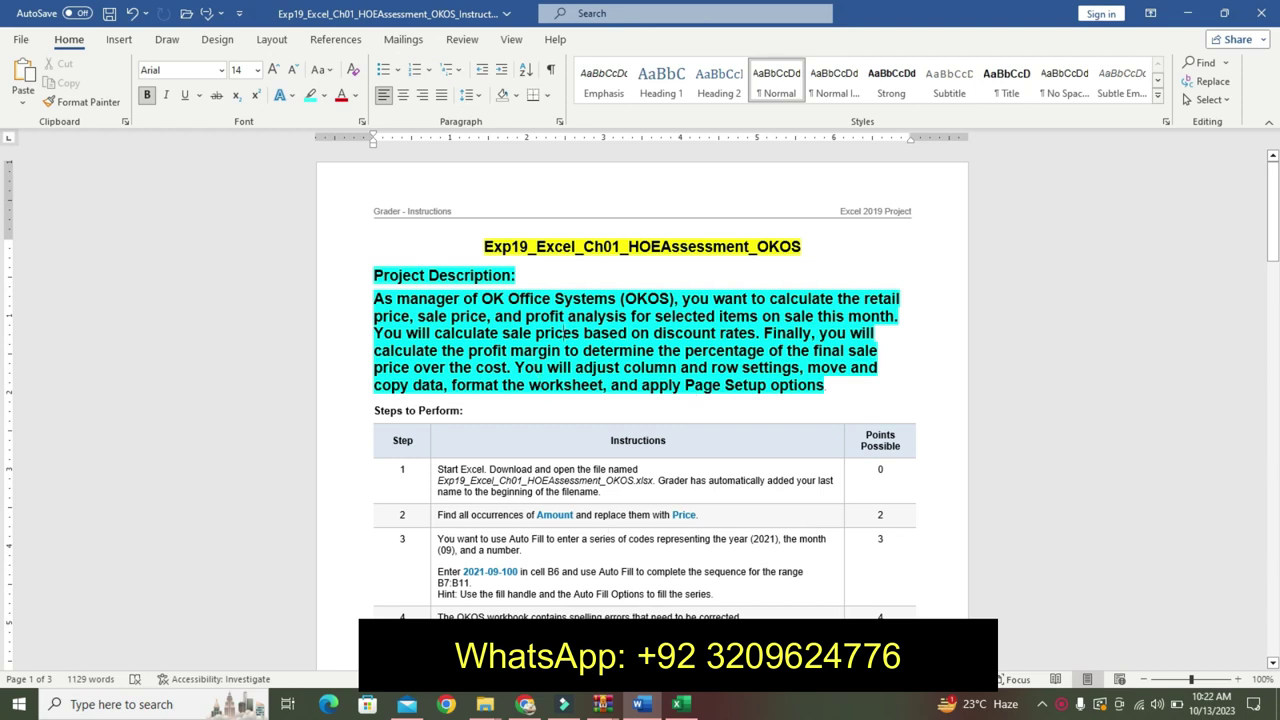
Glance at the Excel worksheet, return to the Word instructions, and undo the formatting of the title and project description.
left_click(681, 704)
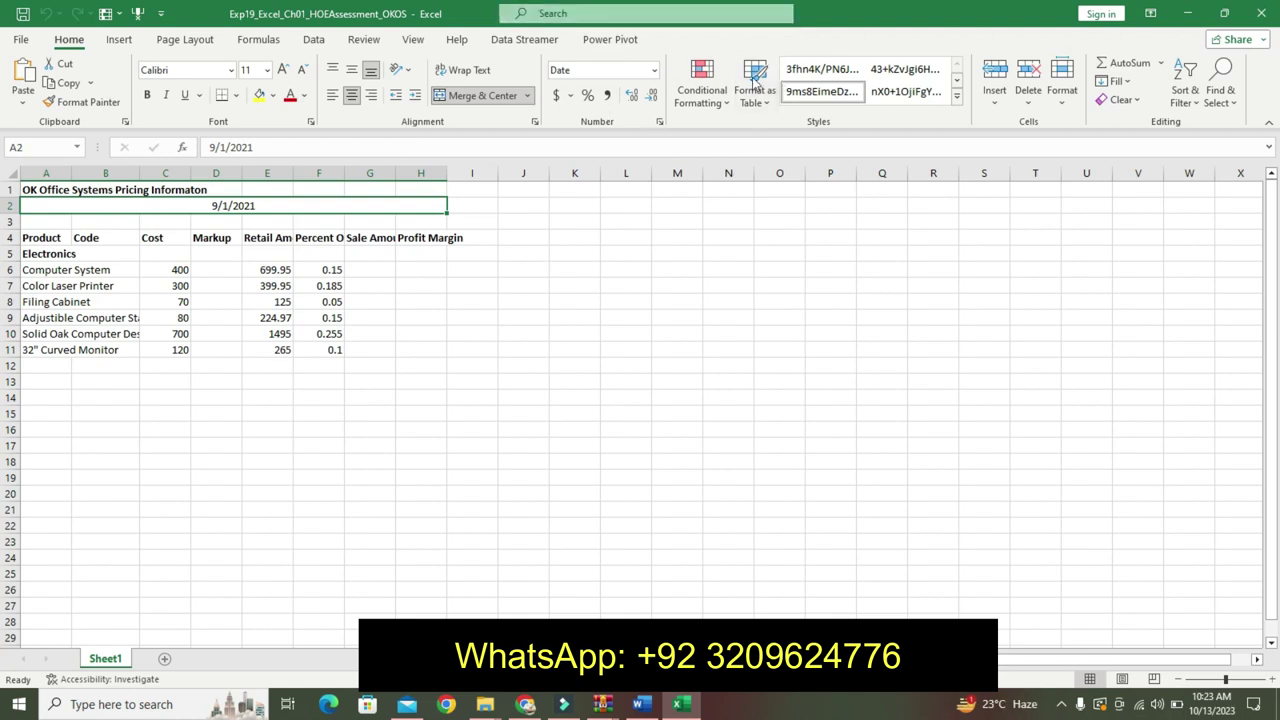
left_click(641, 704)
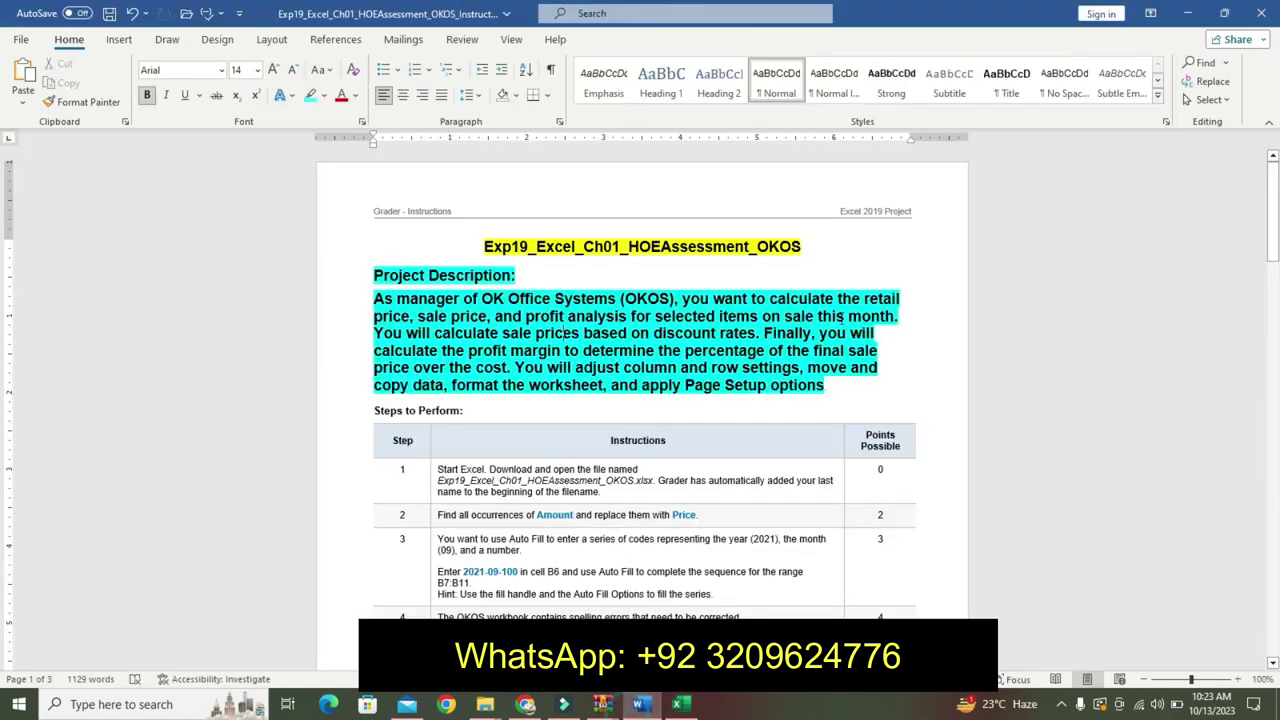
key("ctrl+z")
key("ctrl+z")
key("ctrl+z")
key("ctrl+z")
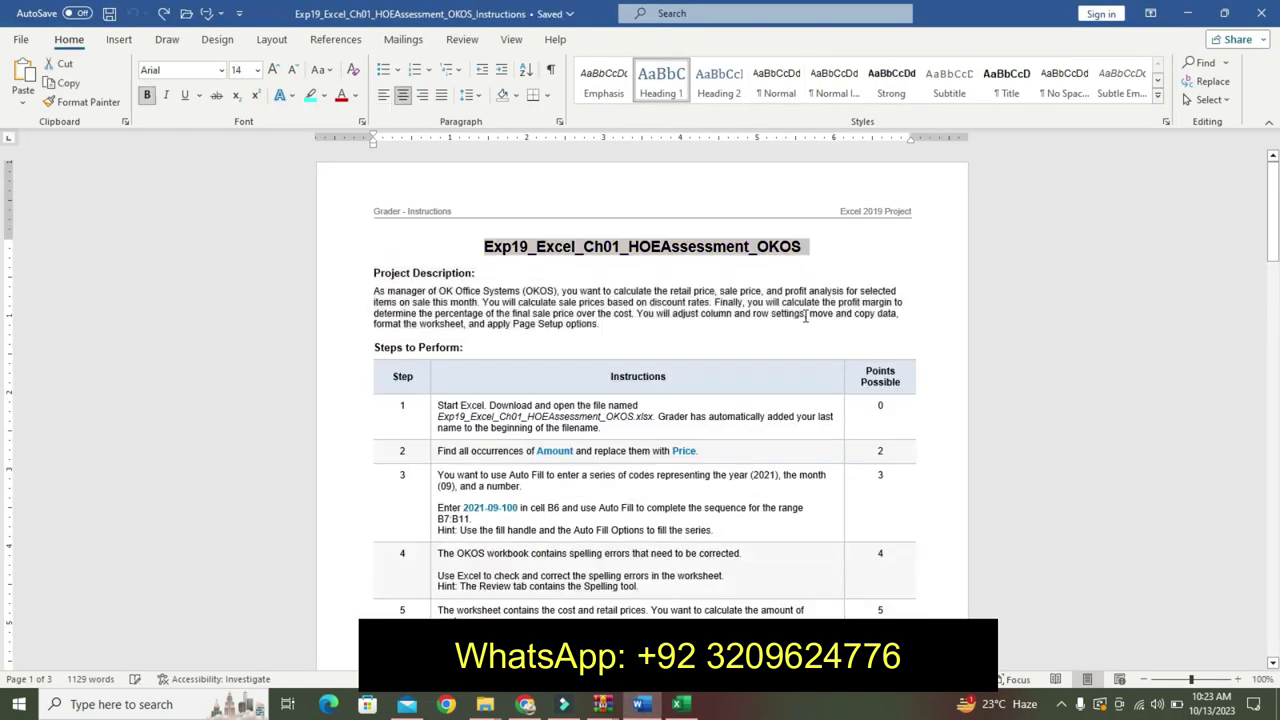
Highlight the step 1 instruction in turquoise and format its file name as 14 pt bold with yellow highlighting.
left_click(432, 408)
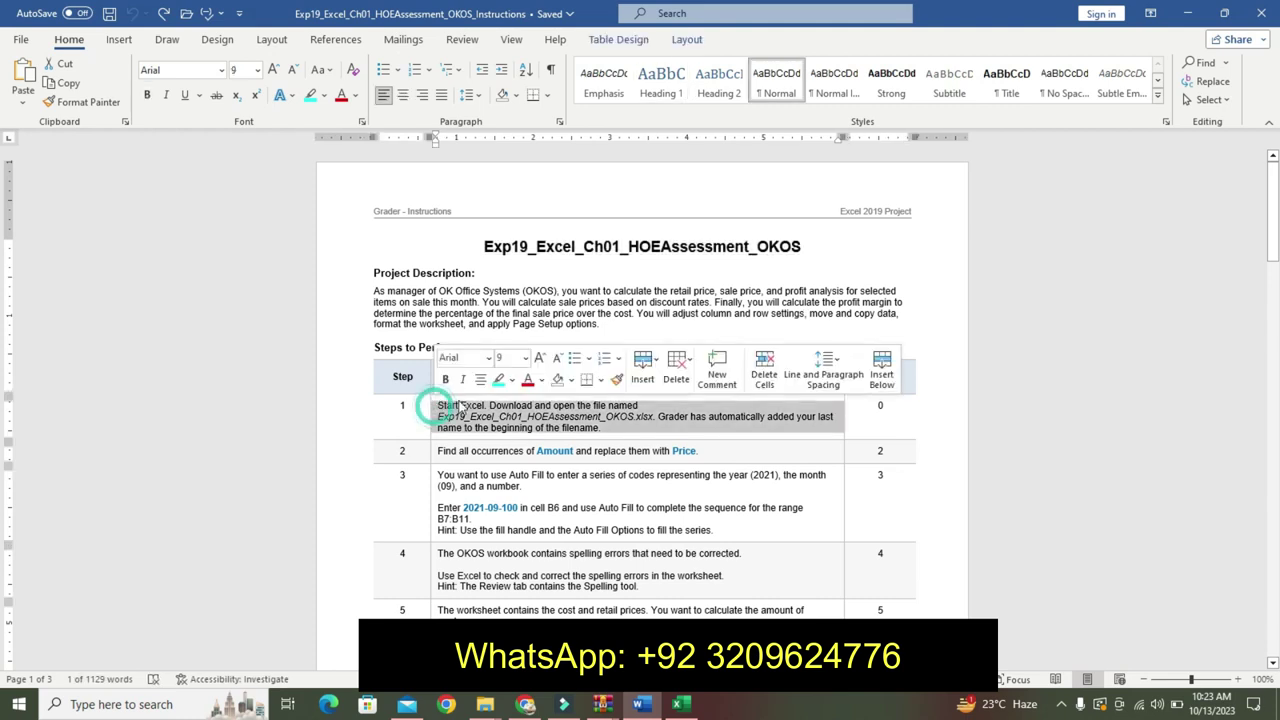
left_click(498, 381)
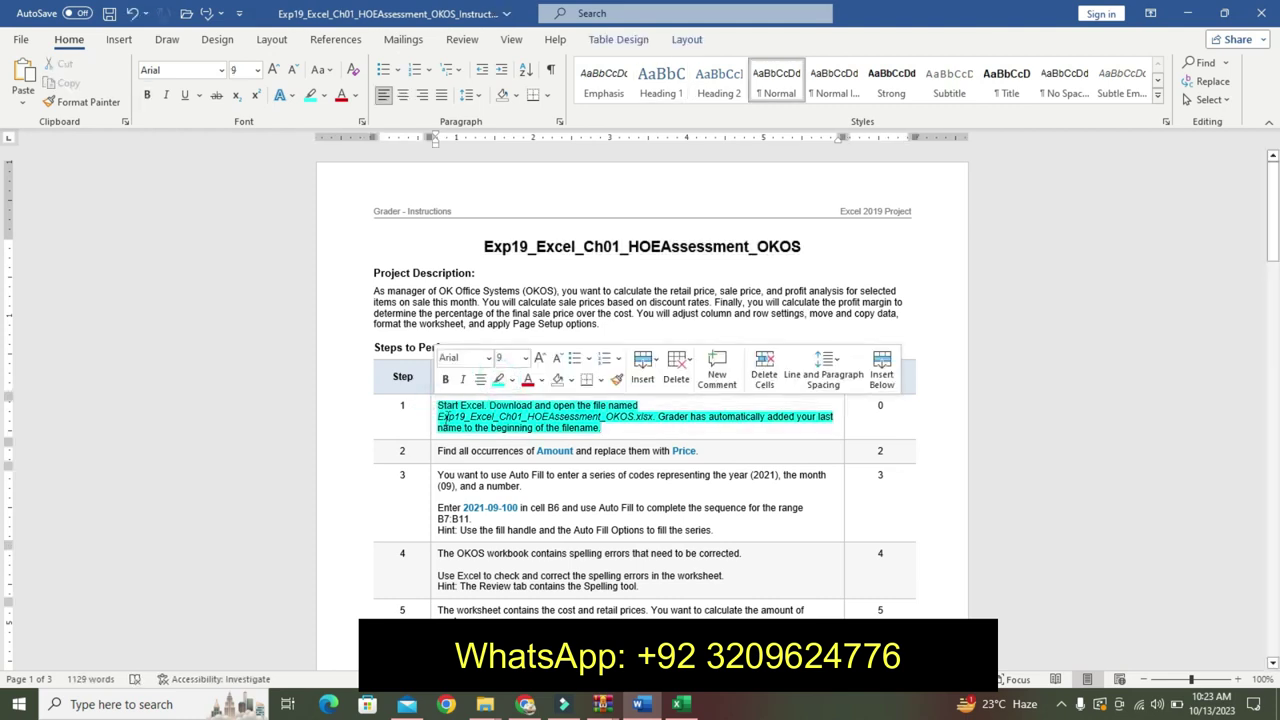
left_click(607, 427)
left_click_drag(607, 426, 660, 418)
left_click(749, 368)
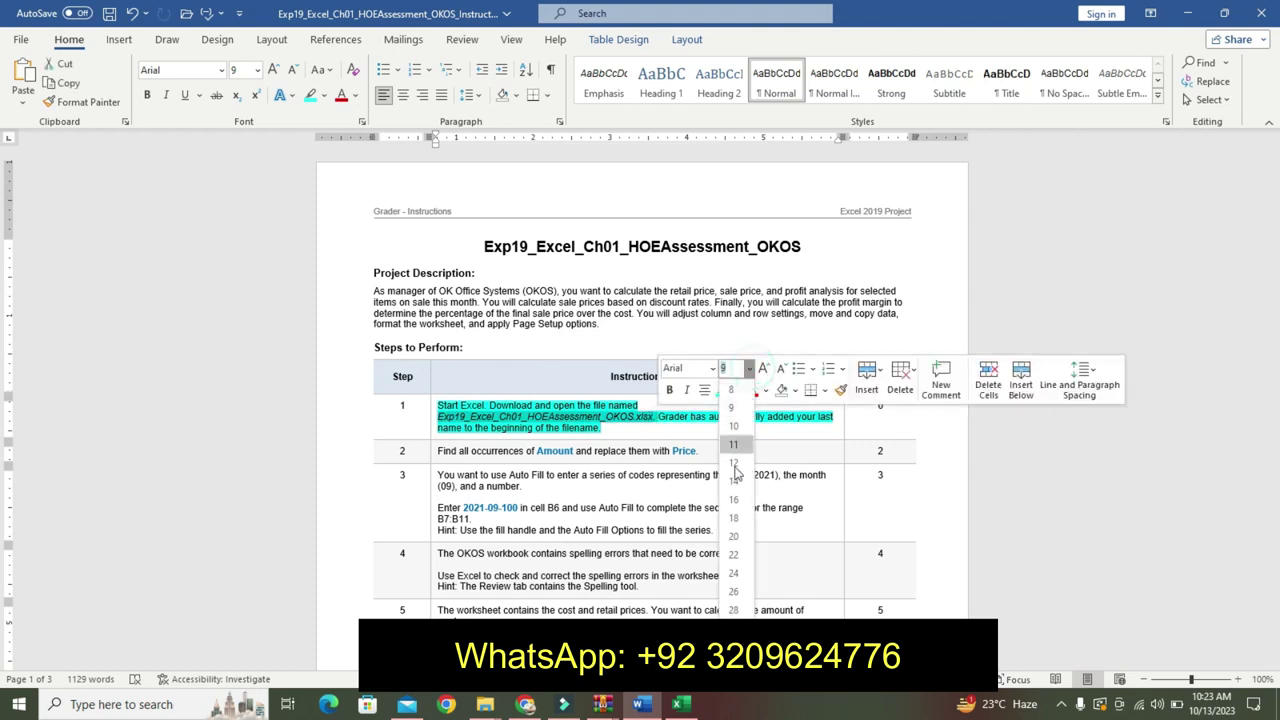
left_click(732, 488)
left_click(670, 390)
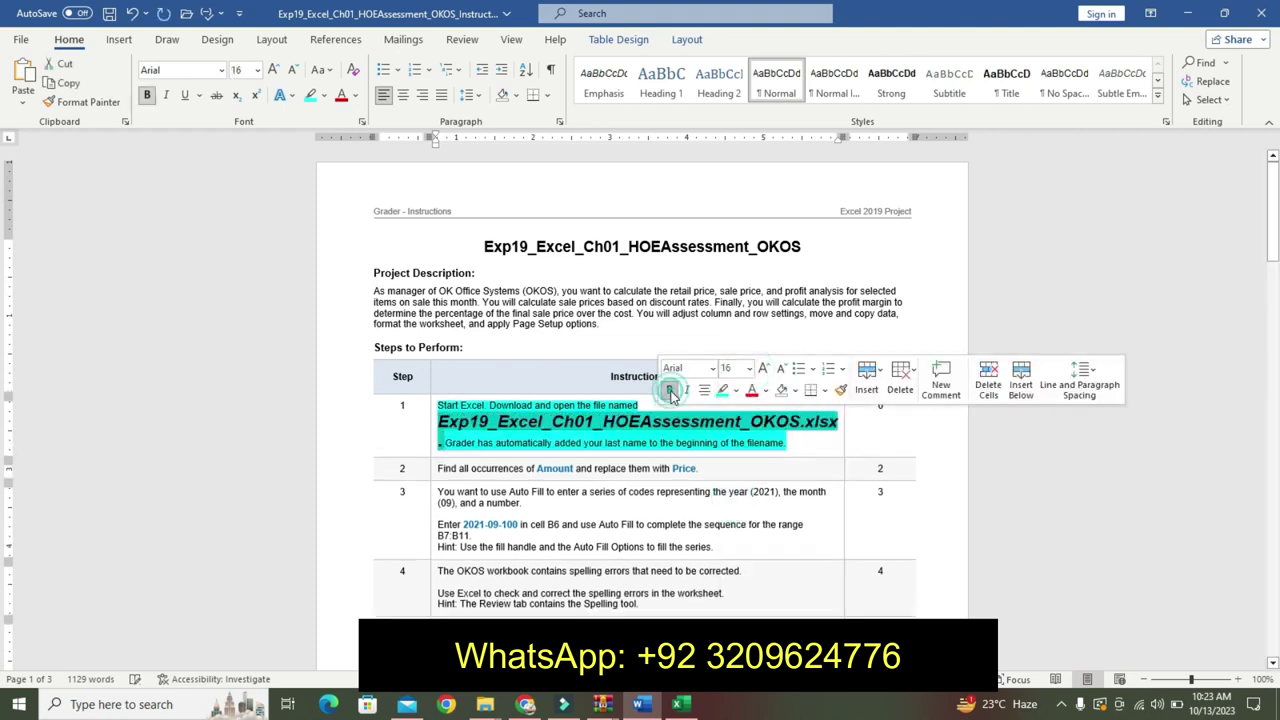
left_click(736, 392)
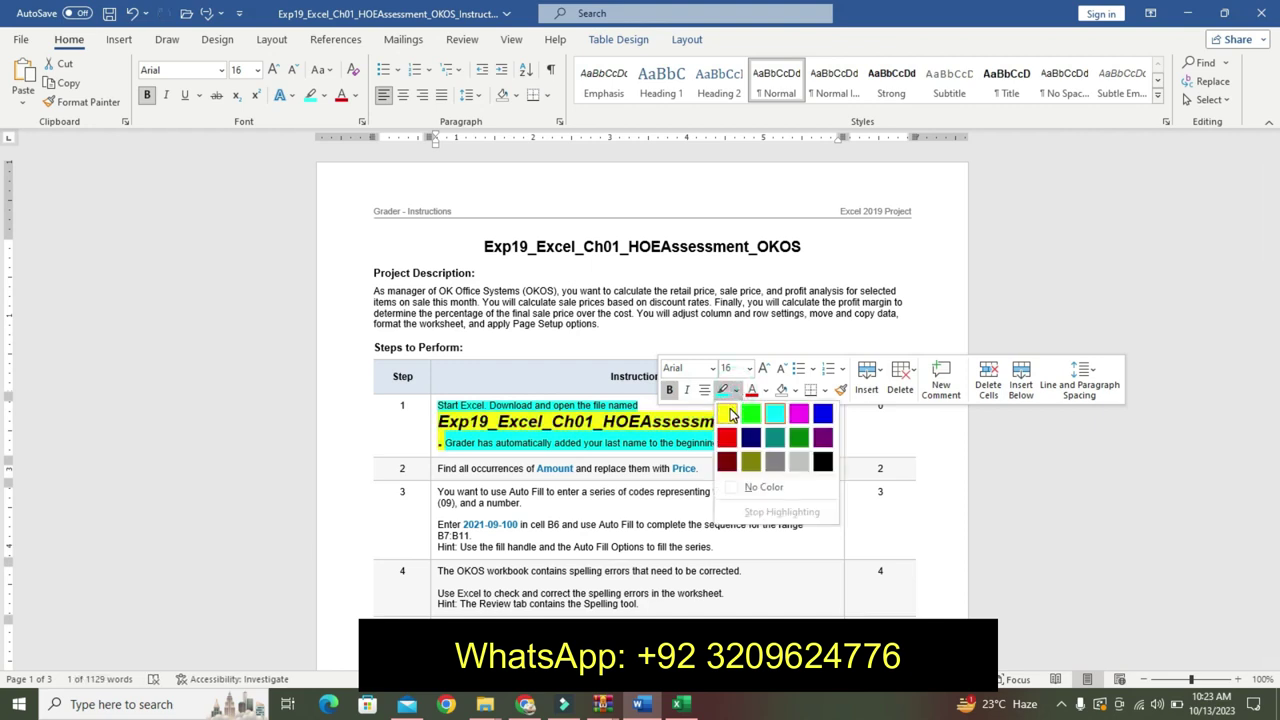
left_click(749, 368)
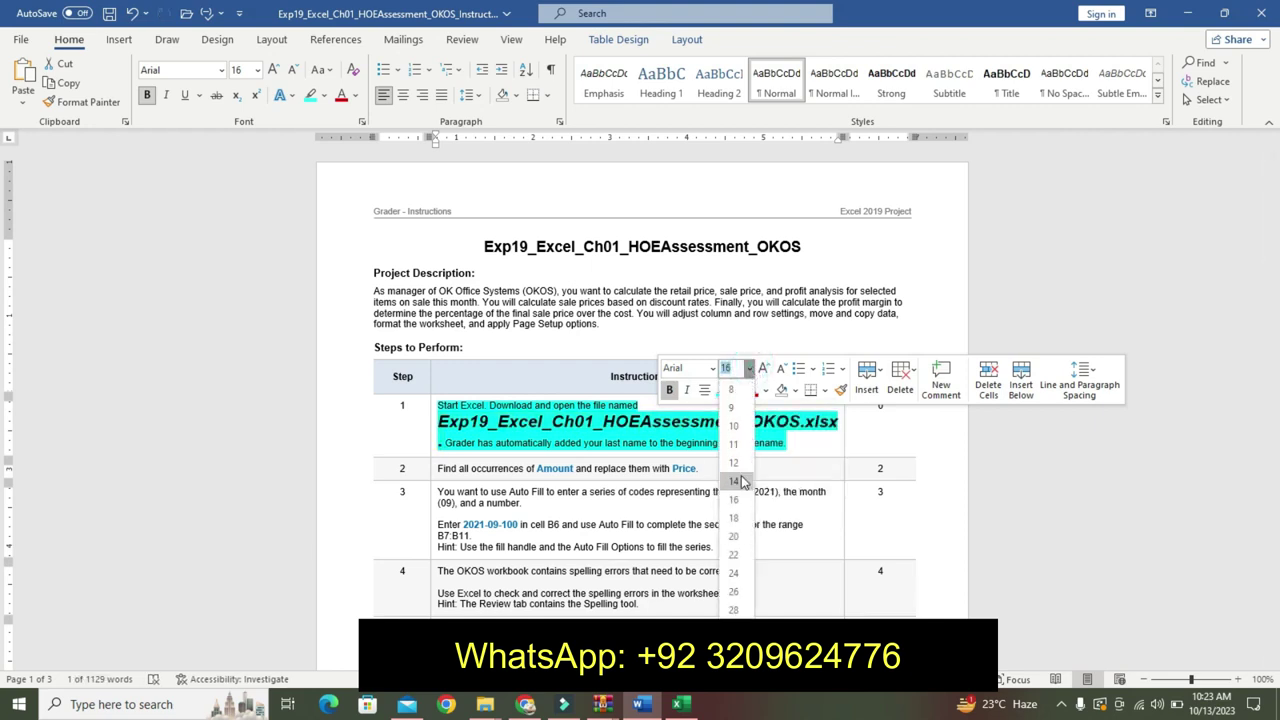
left_click(740, 468)
left_click(736, 392)
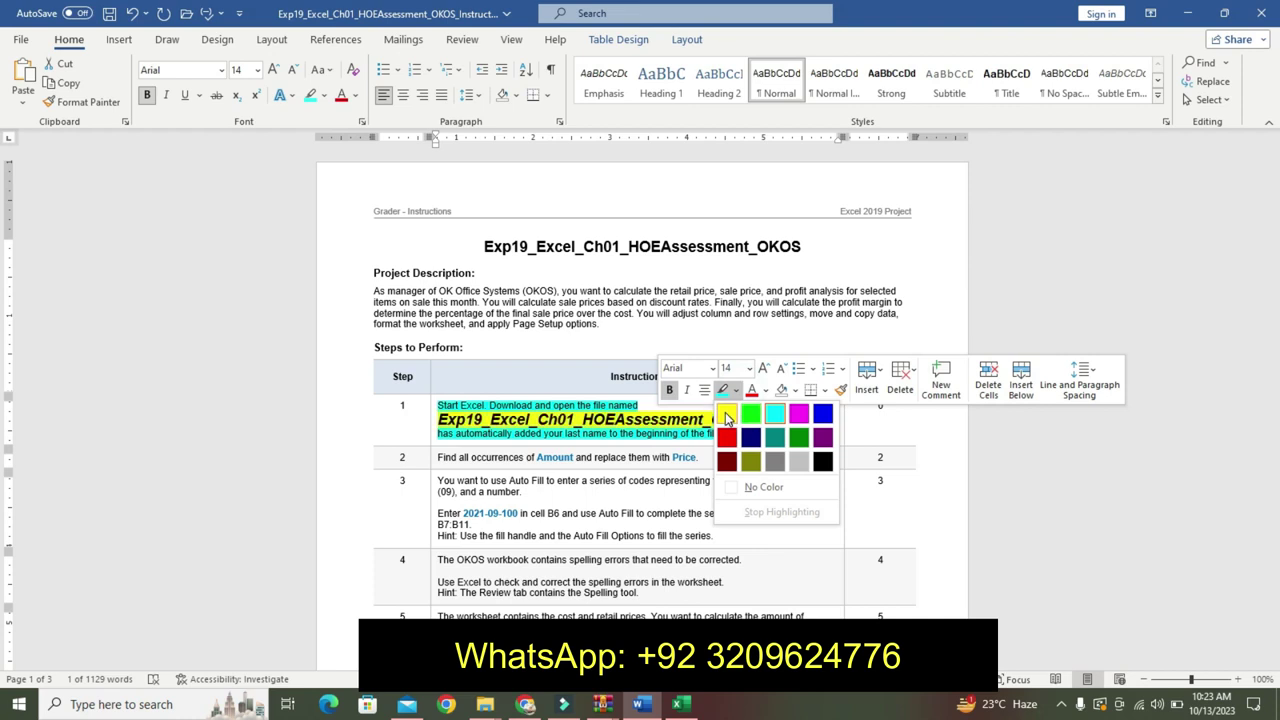
left_click(726, 414)
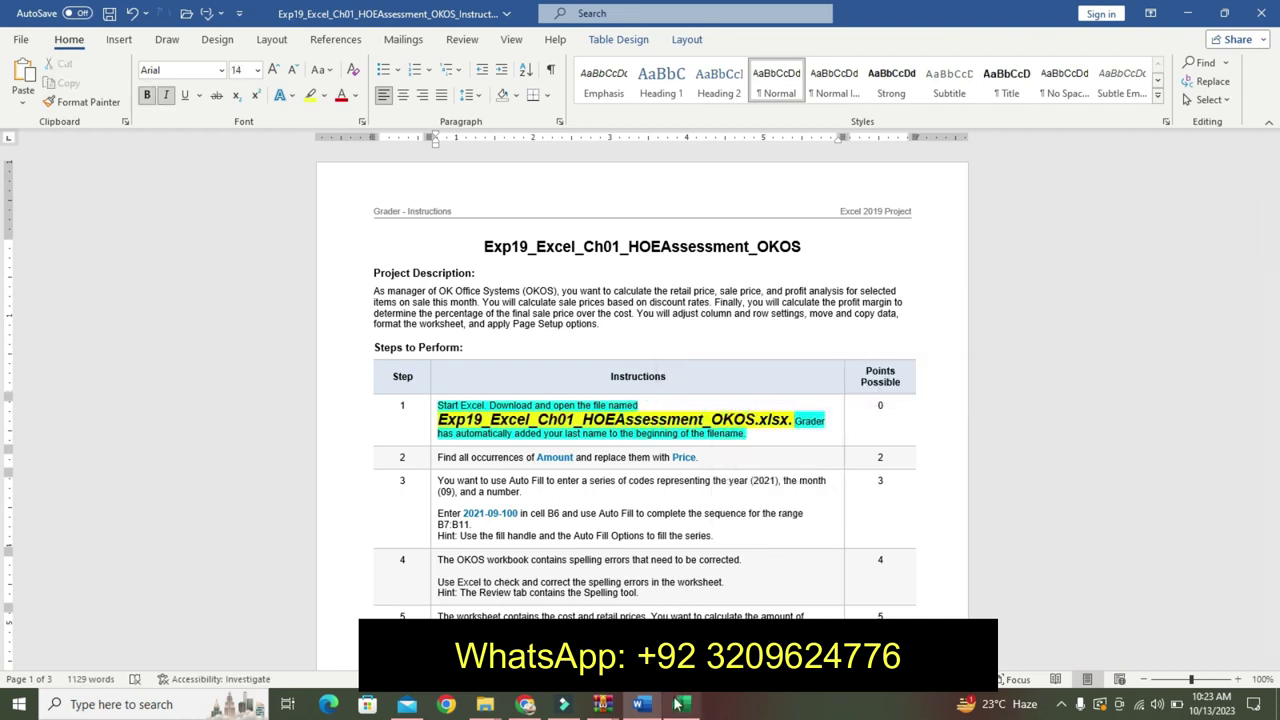
Switch to Excel to view the OKOS pricing worksheet, and return to the Word instructions.
left_click(680, 704)
left_click(632, 444)
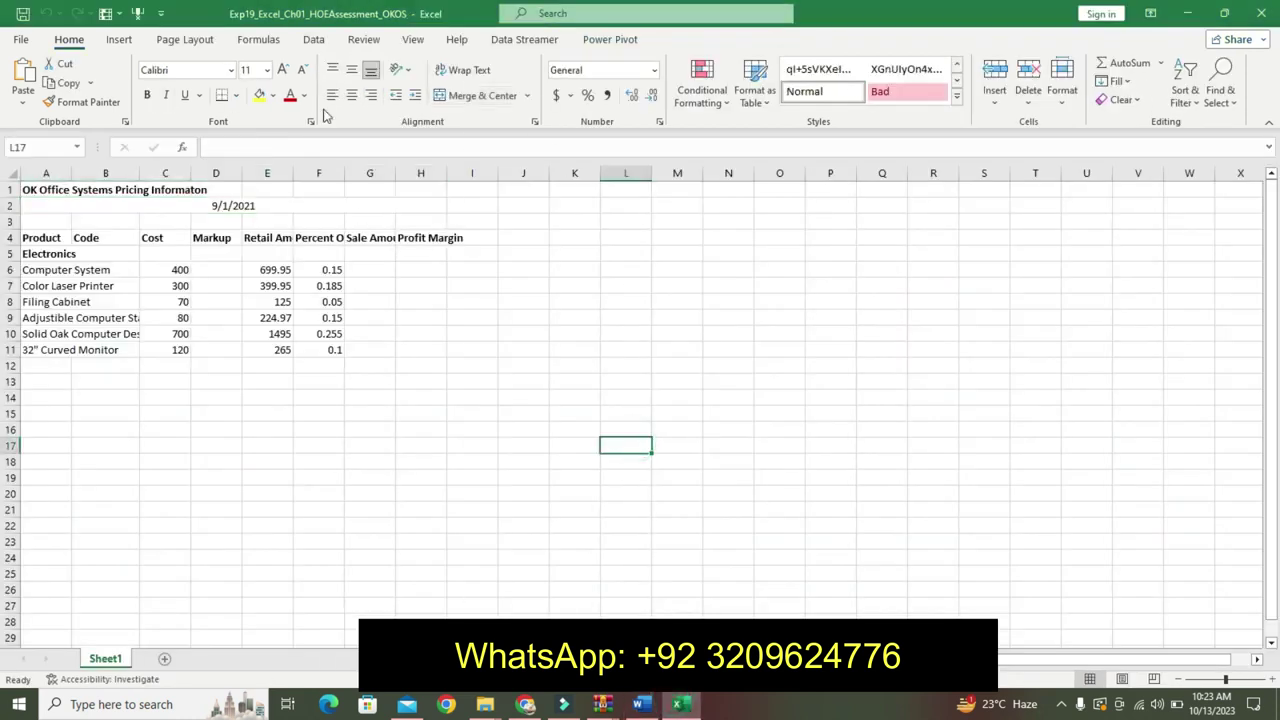
left_click(640, 704)
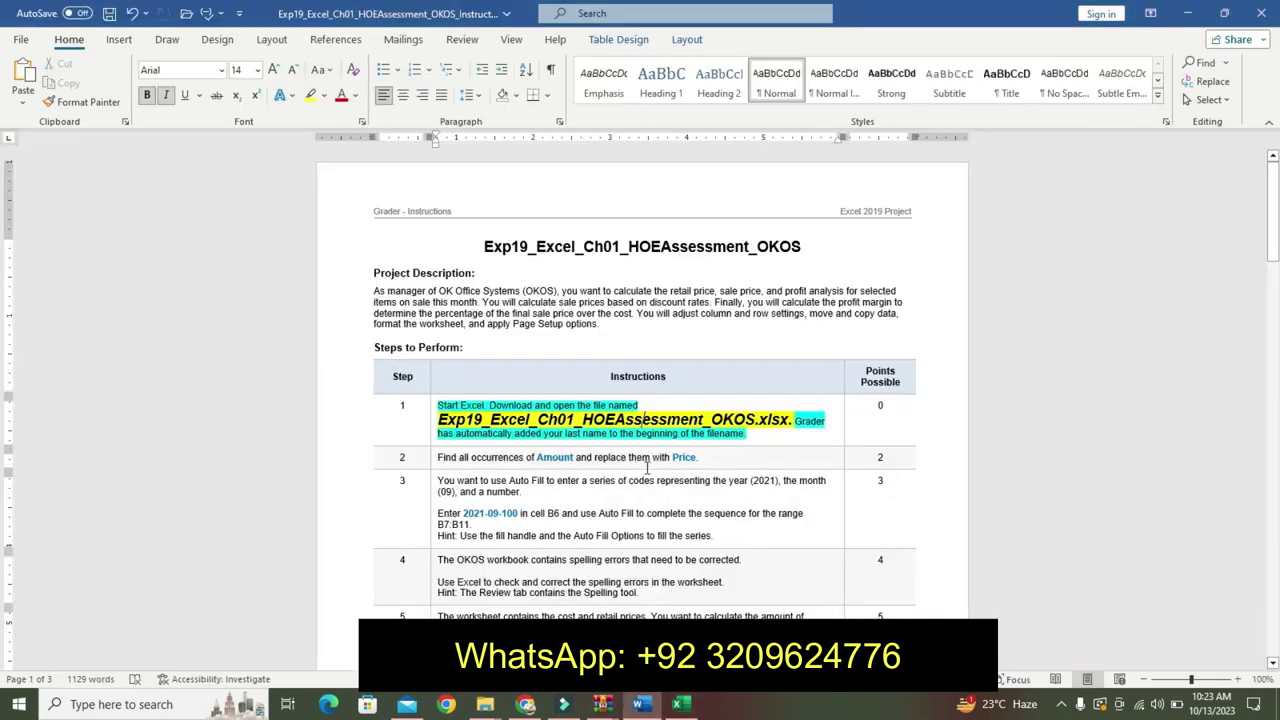
Undo the highlighting, bold and font size changes made to the step 1 instruction.
key("ctrl+z")
key("ctrl+z")
key("ctrl+z")
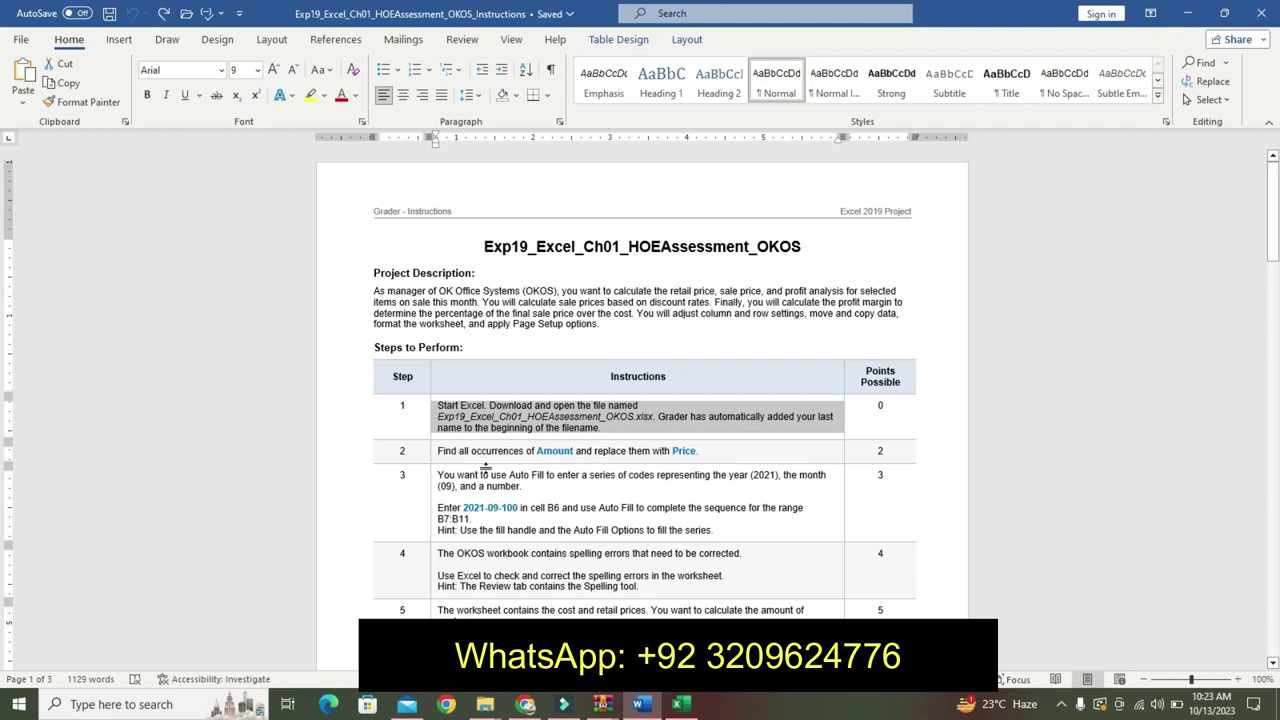
Format the step 2 instruction about Amount and Price as 16 pt bold with yellow highlighting.
left_click(430, 453)
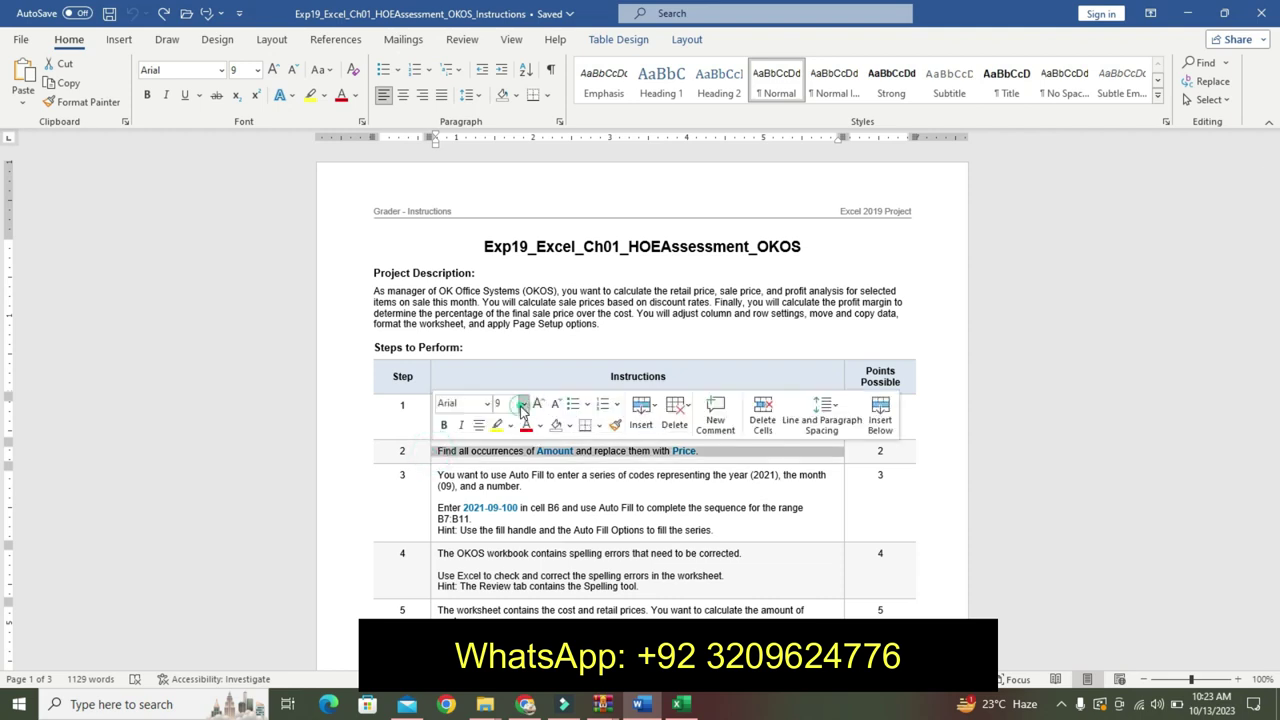
left_click(523, 403)
left_click(508, 217)
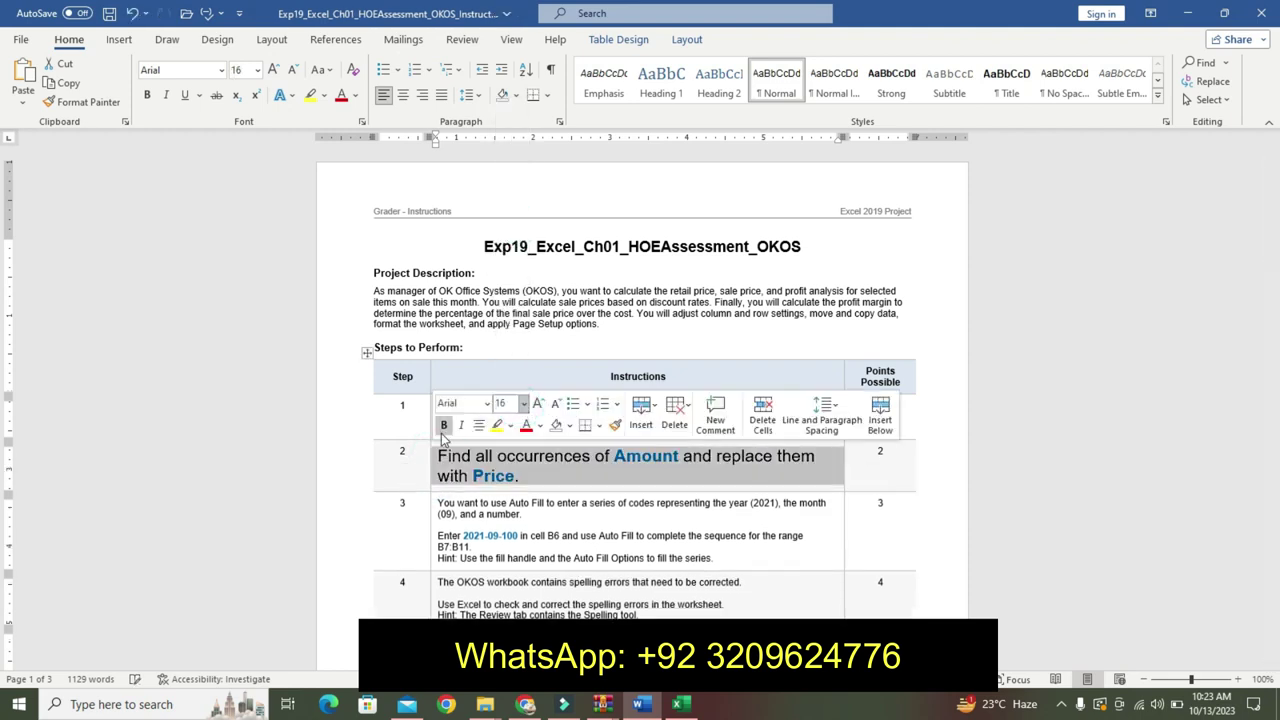
left_click(444, 425)
left_click(497, 425)
left_click(645, 460)
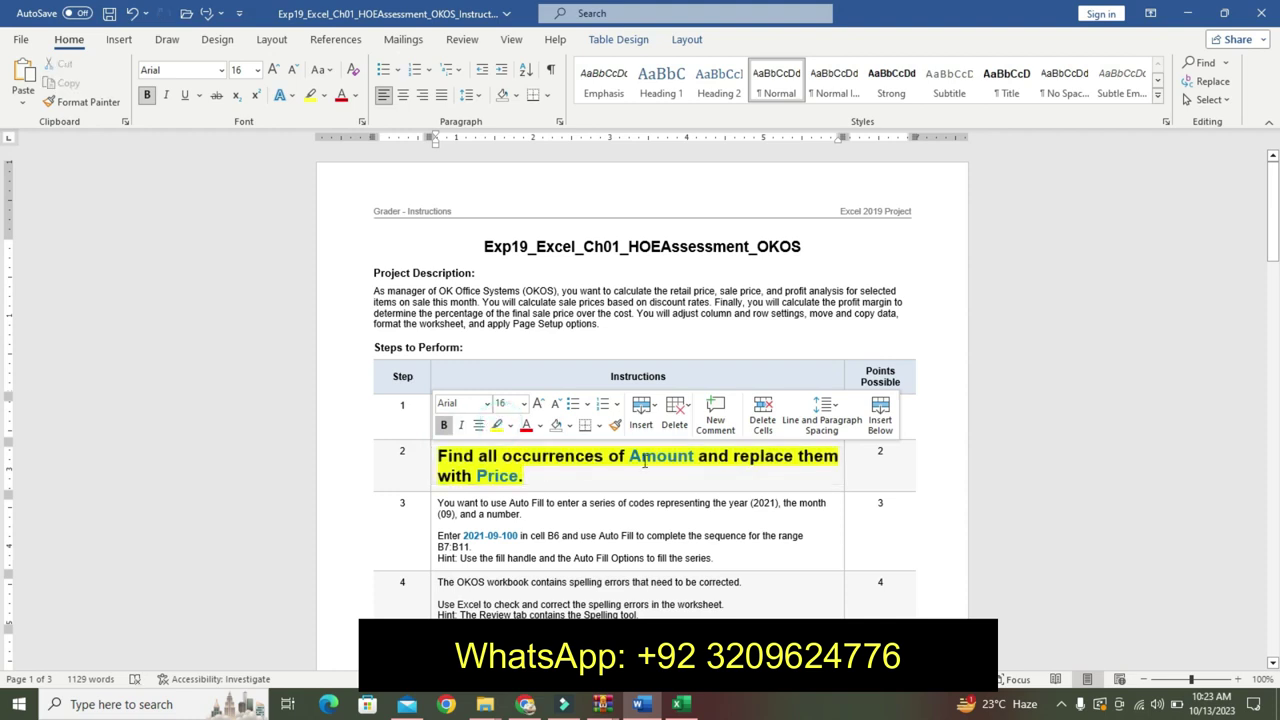
Check the search word in step 2, switch to Excel, and set up Find and Replace to find Amount.
left_click_drag(630, 458, 695, 458)
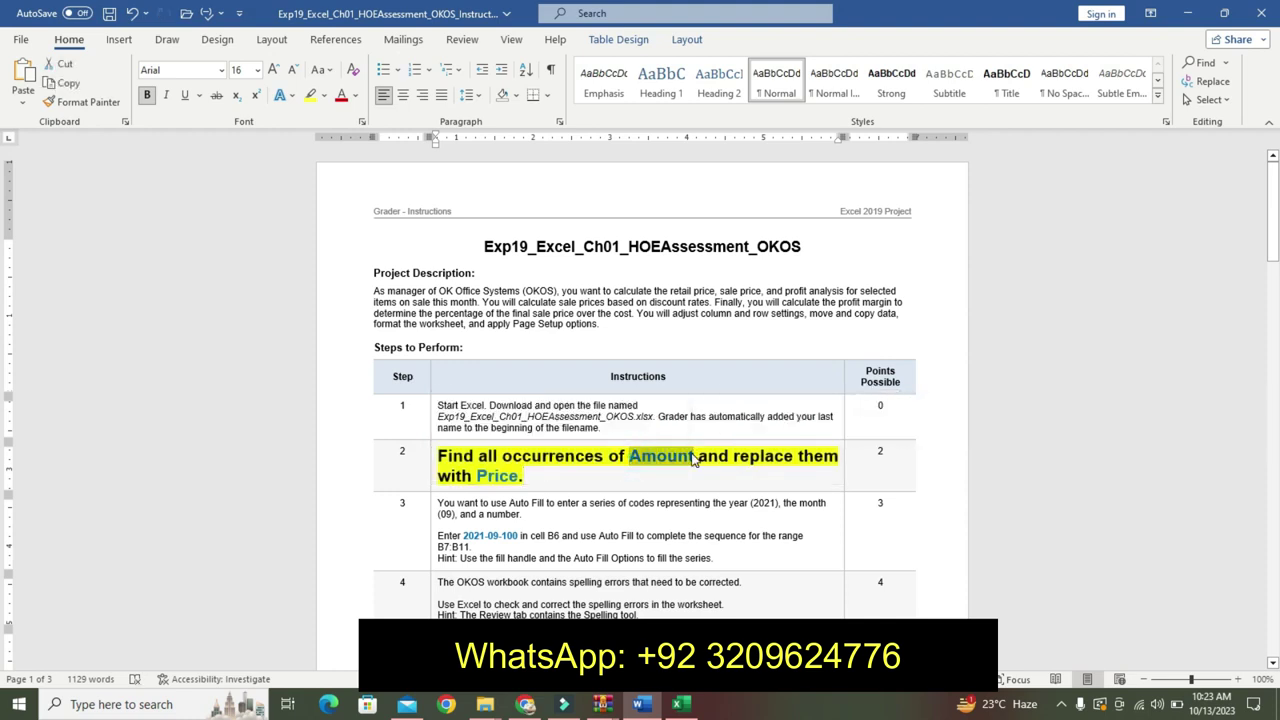
left_click(681, 704)
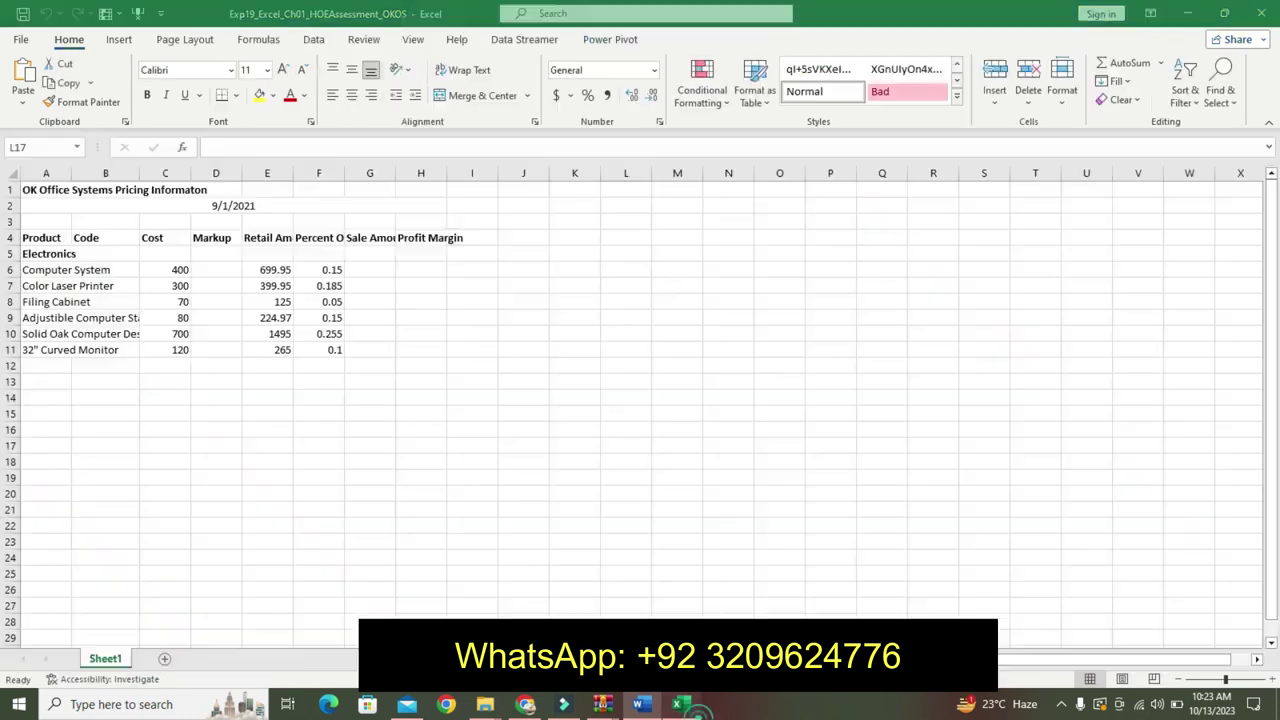
left_click(222, 286)
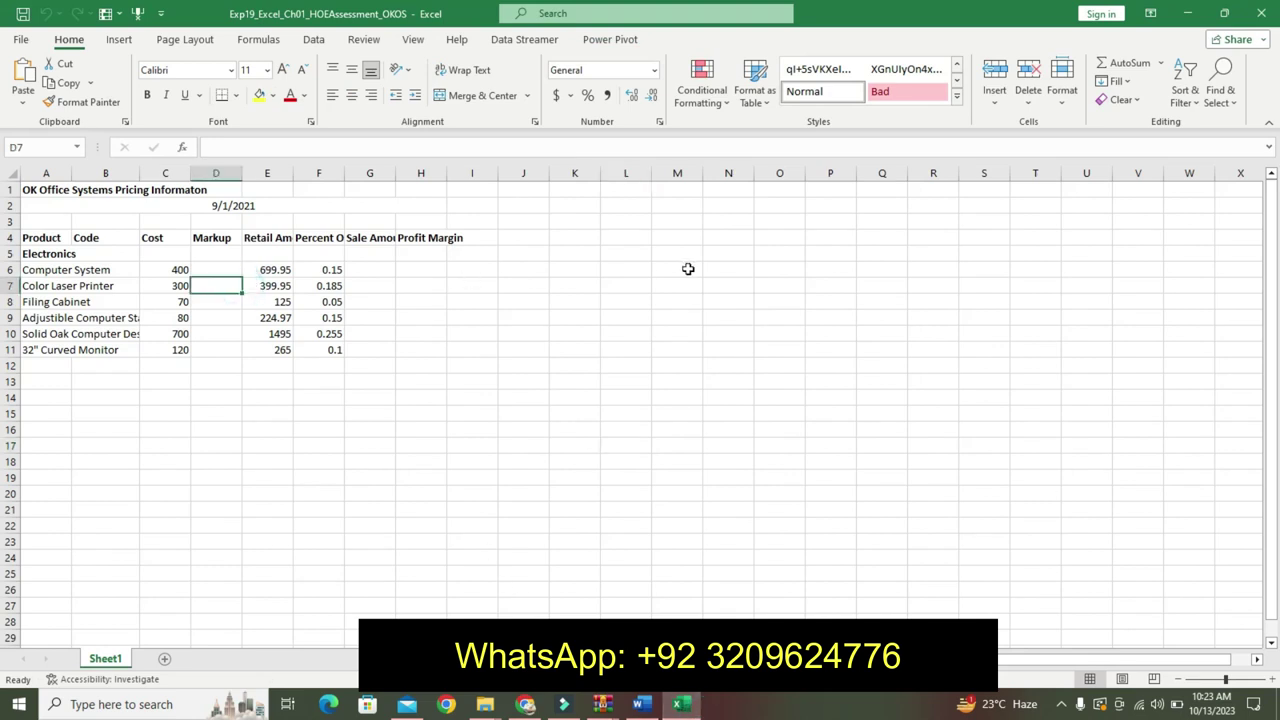
left_click(1220, 92)
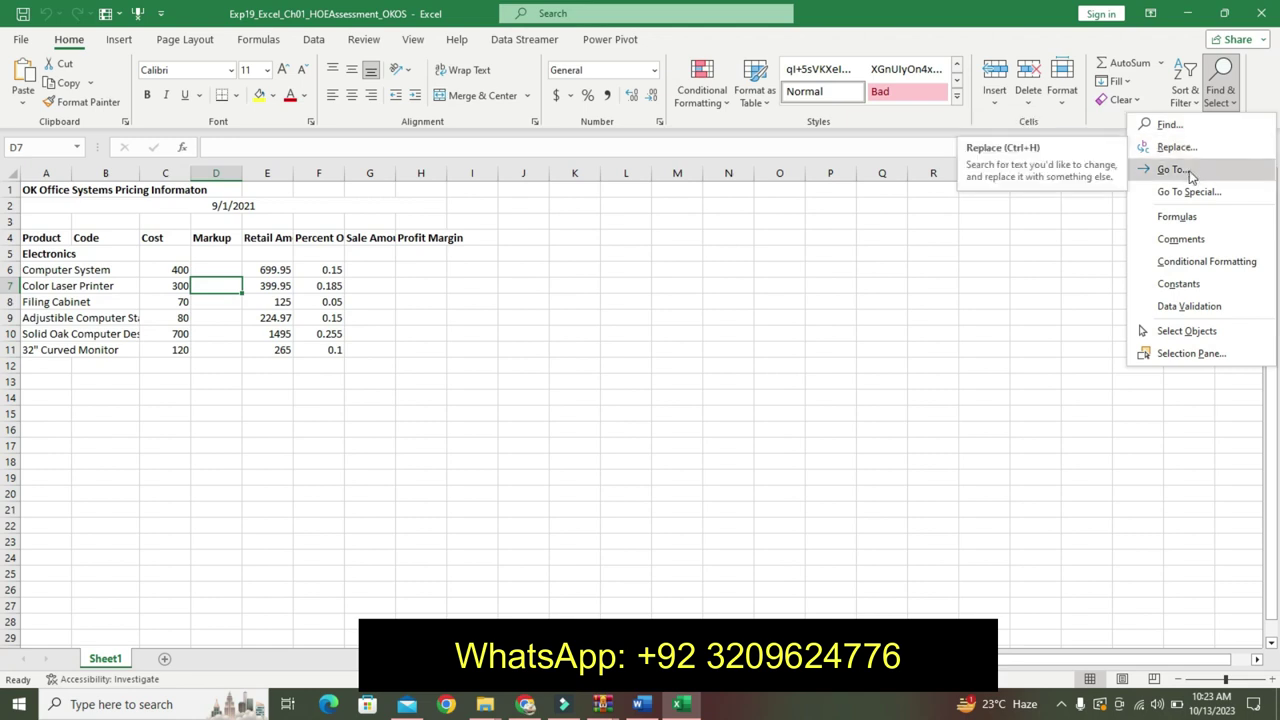
left_click(1225, 97)
left_click(1226, 98)
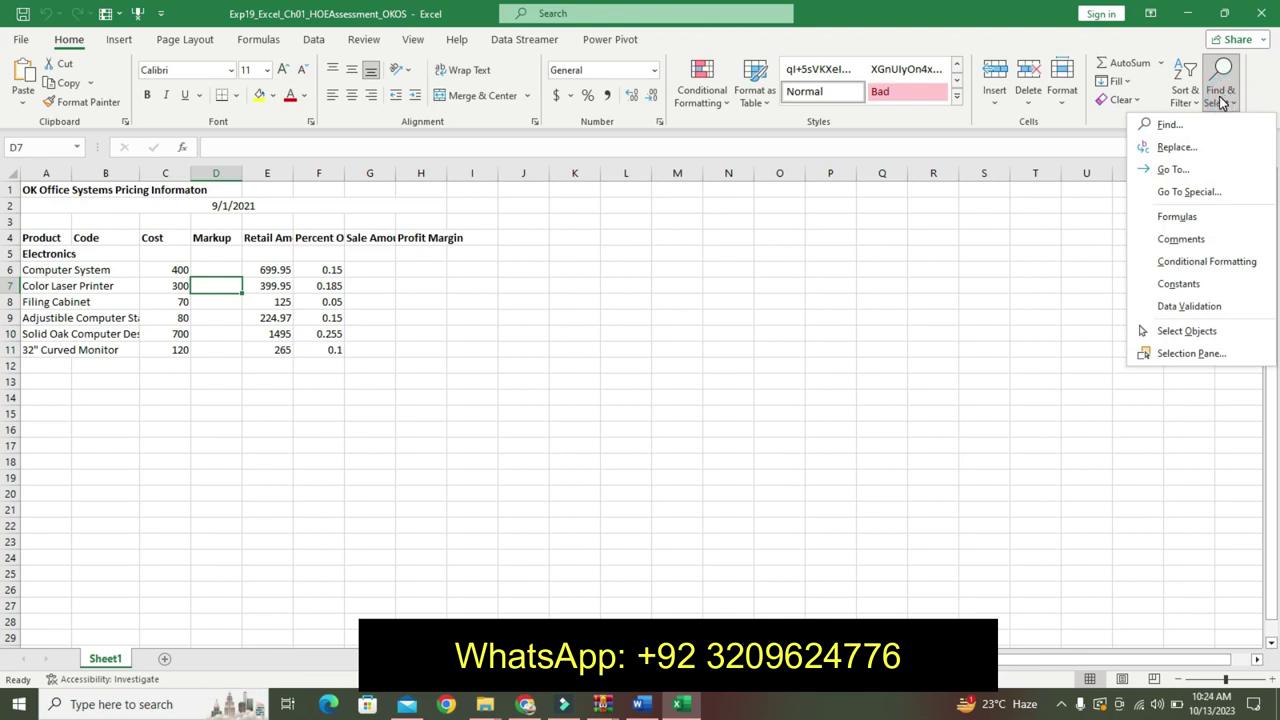
left_click(1170, 148)
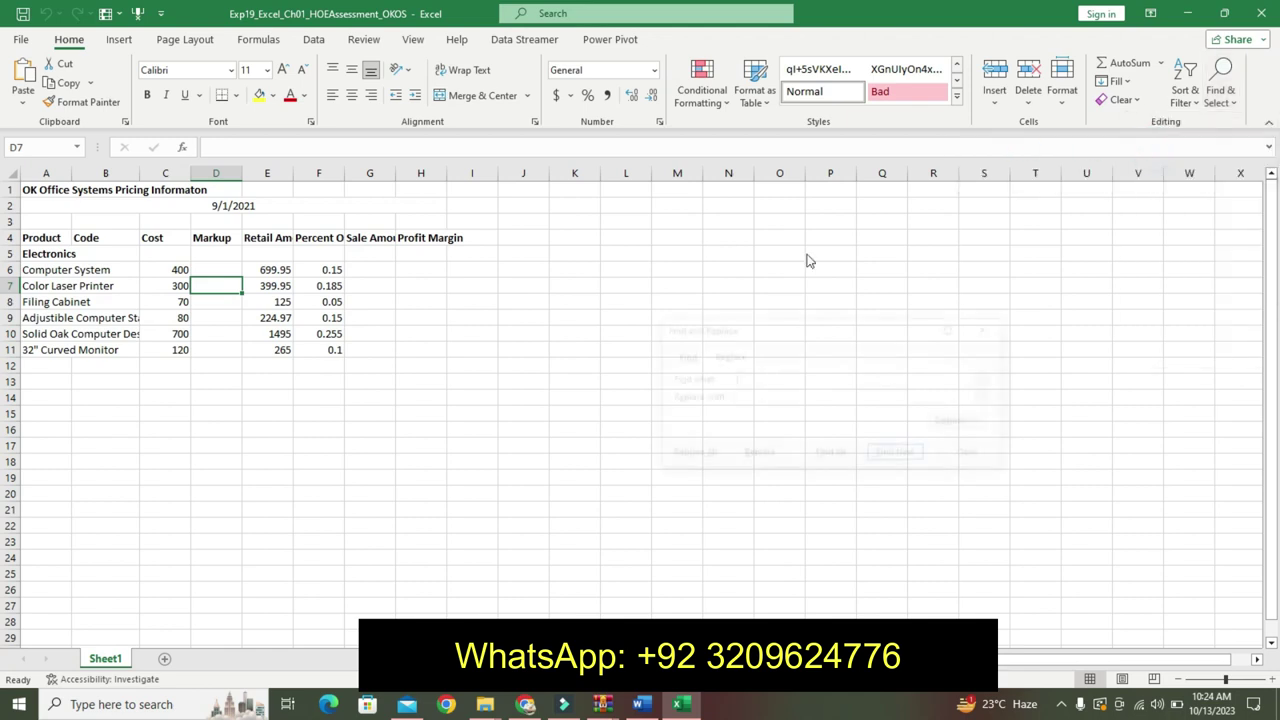
type("Amount")
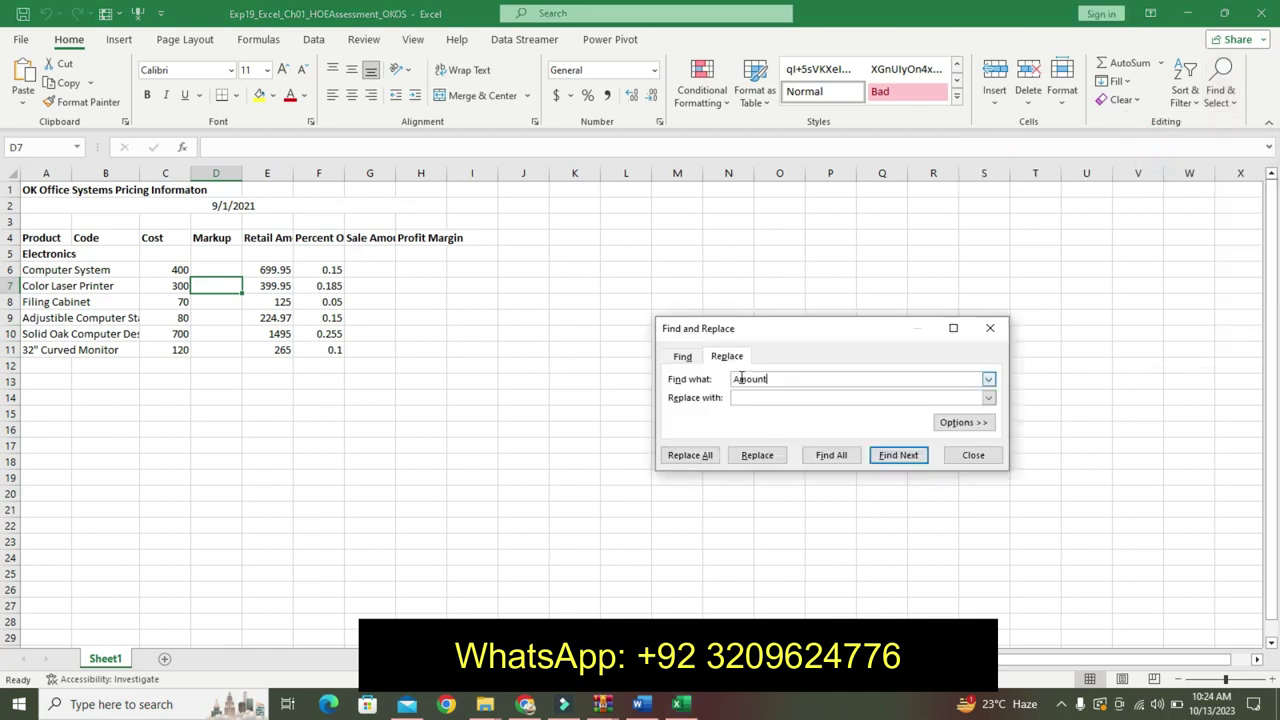
left_click(748, 397)
Look up the replacement word in the Word instructions and replace all occurrences of Amount with Price in the Excel worksheet.
left_click(640, 704)
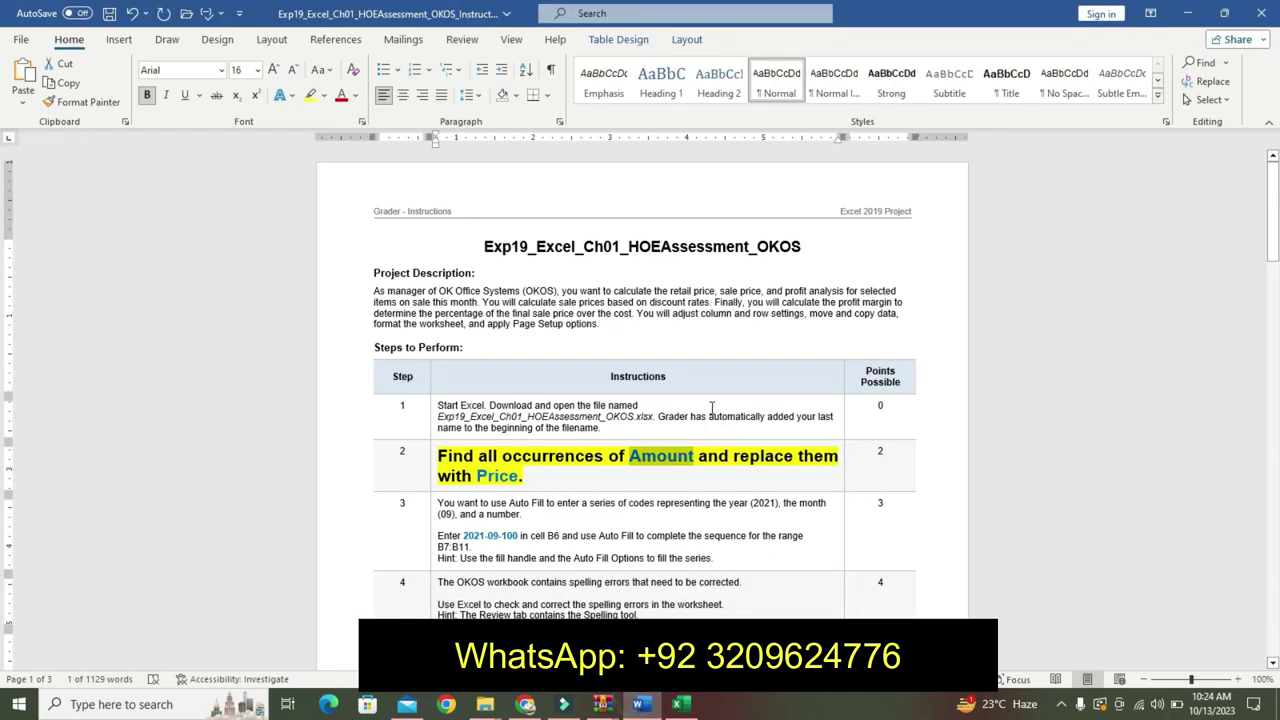
left_click_drag(479, 477, 520, 477)
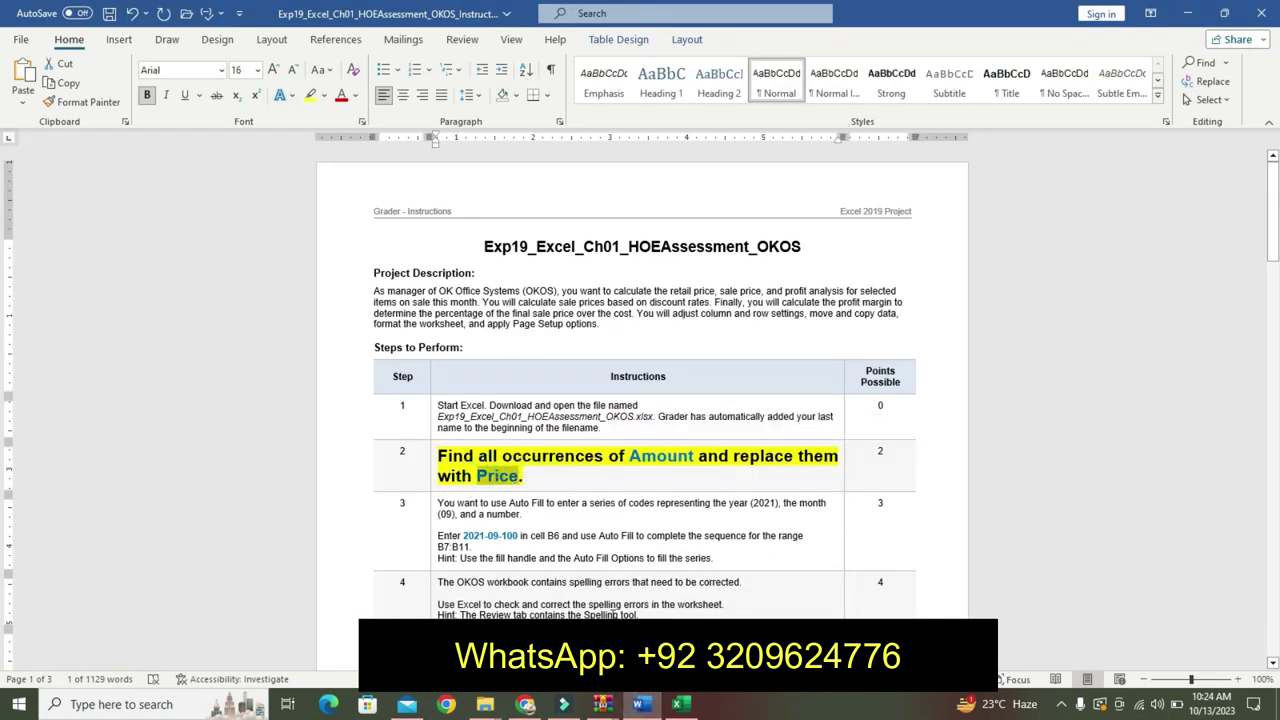
left_click(680, 704)
left_click(762, 401)
type("Price")
left_click(705, 458)
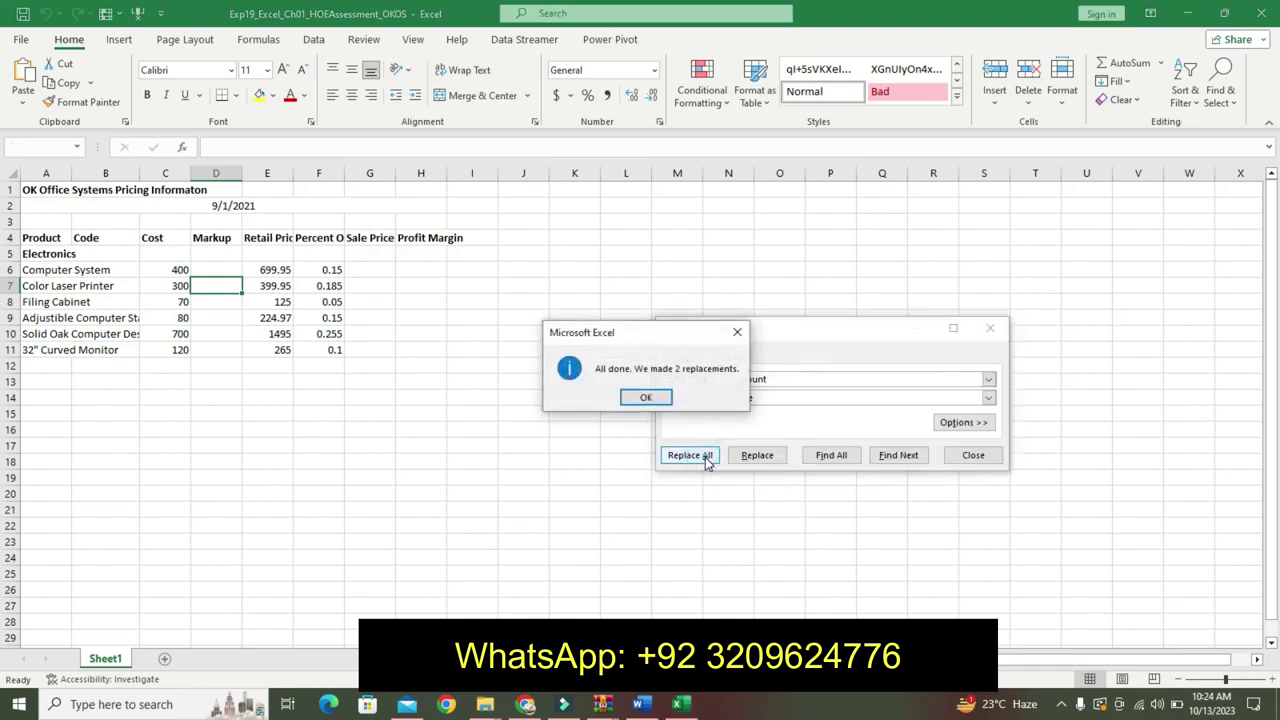
left_click(646, 398)
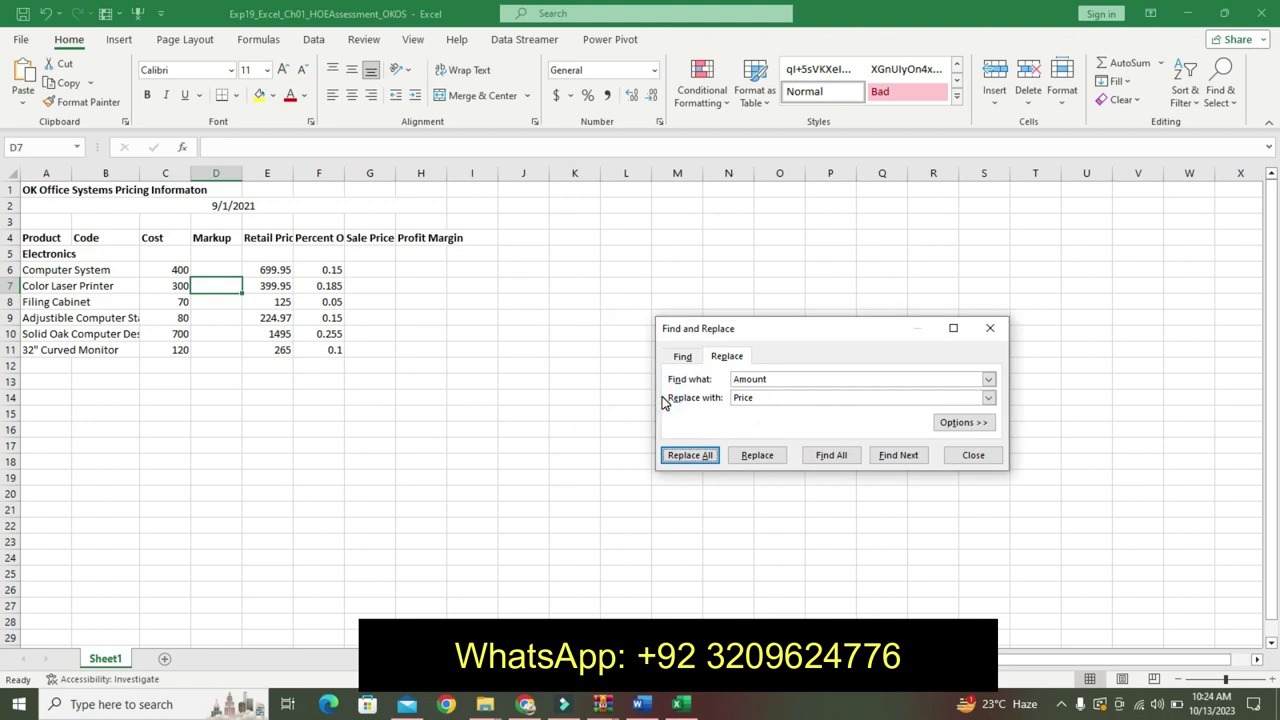
Run the replacement of all Amount occurrences with Price again, and close Find and Replace.
left_click(690, 455)
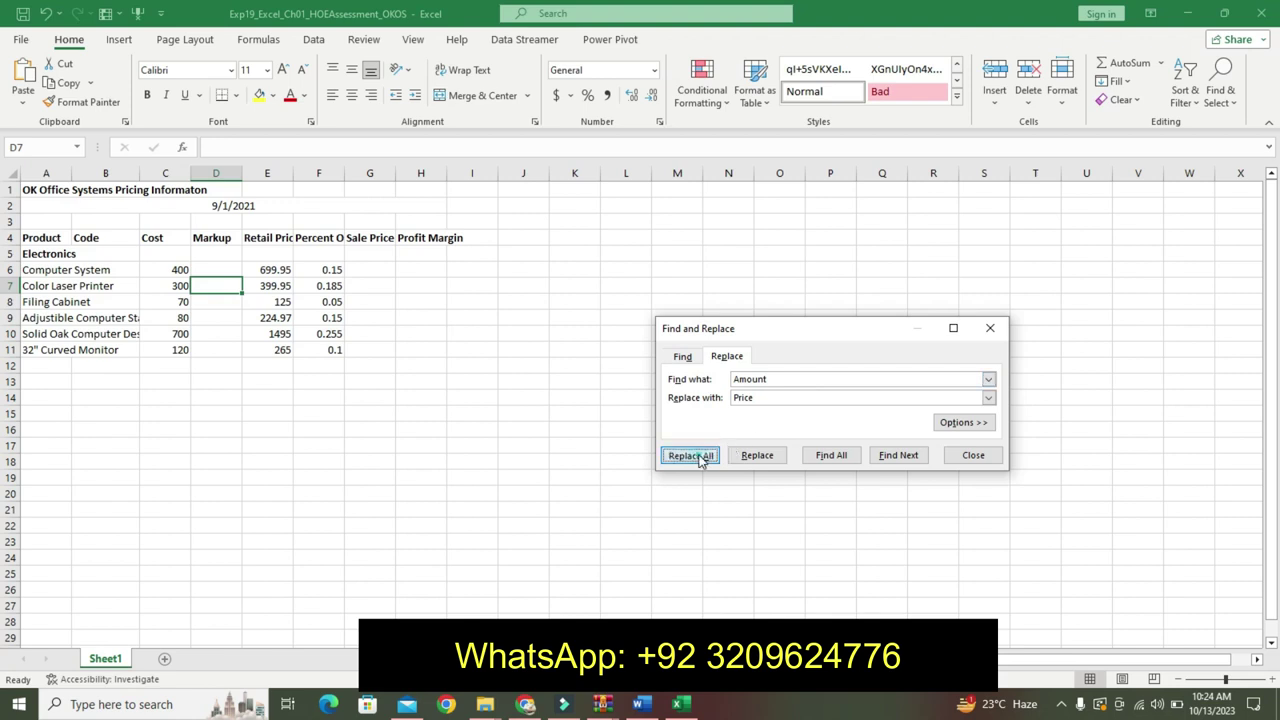
left_click(647, 397)
left_click(777, 397)
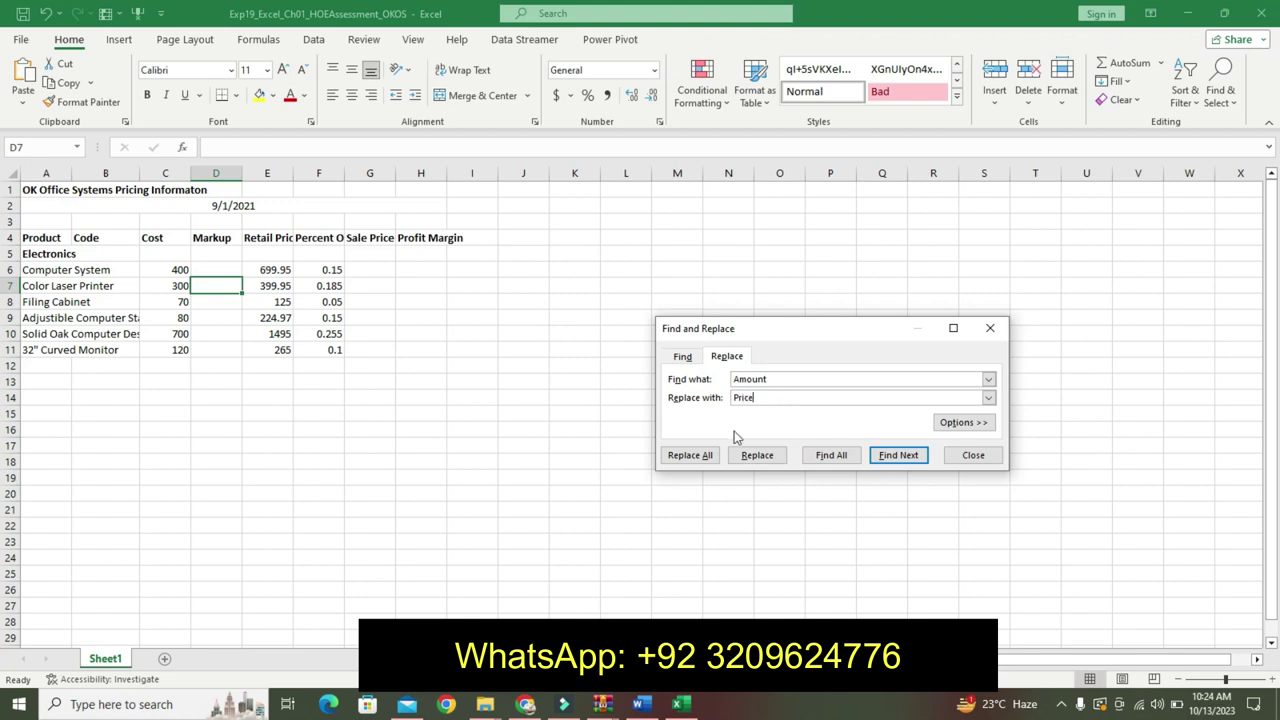
left_click(692, 455)
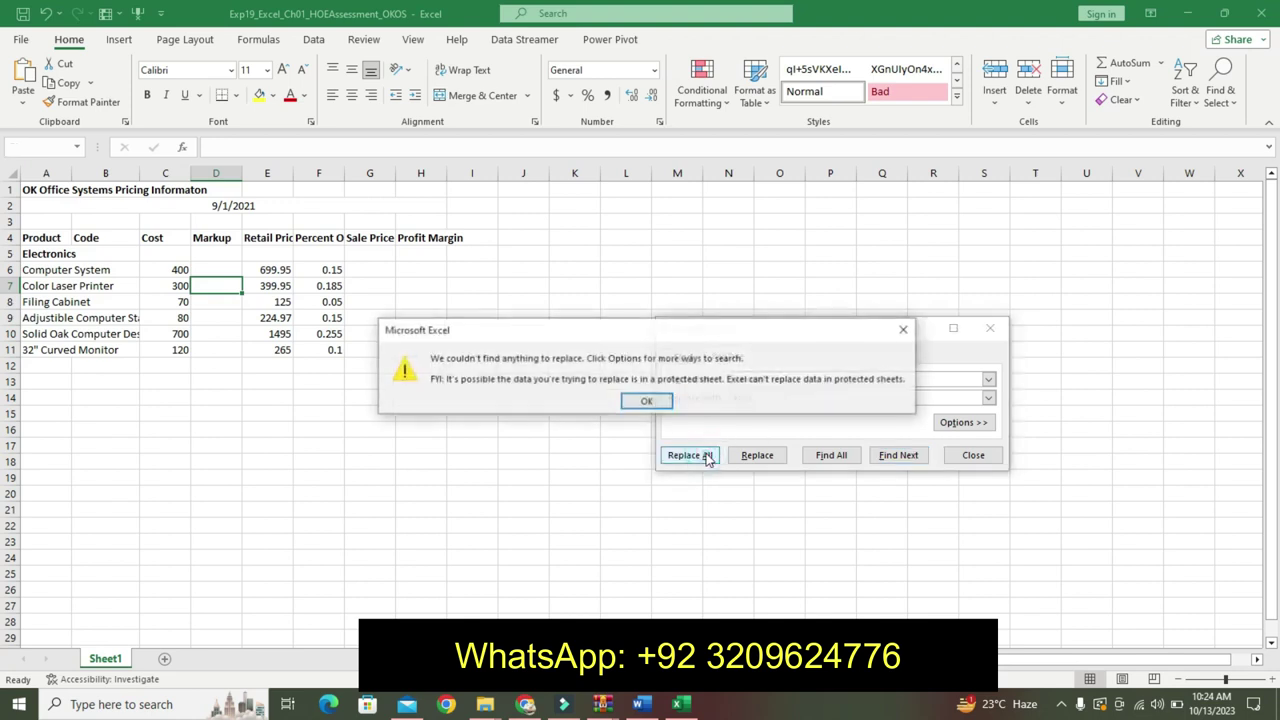
left_click(640, 402)
left_click(973, 456)
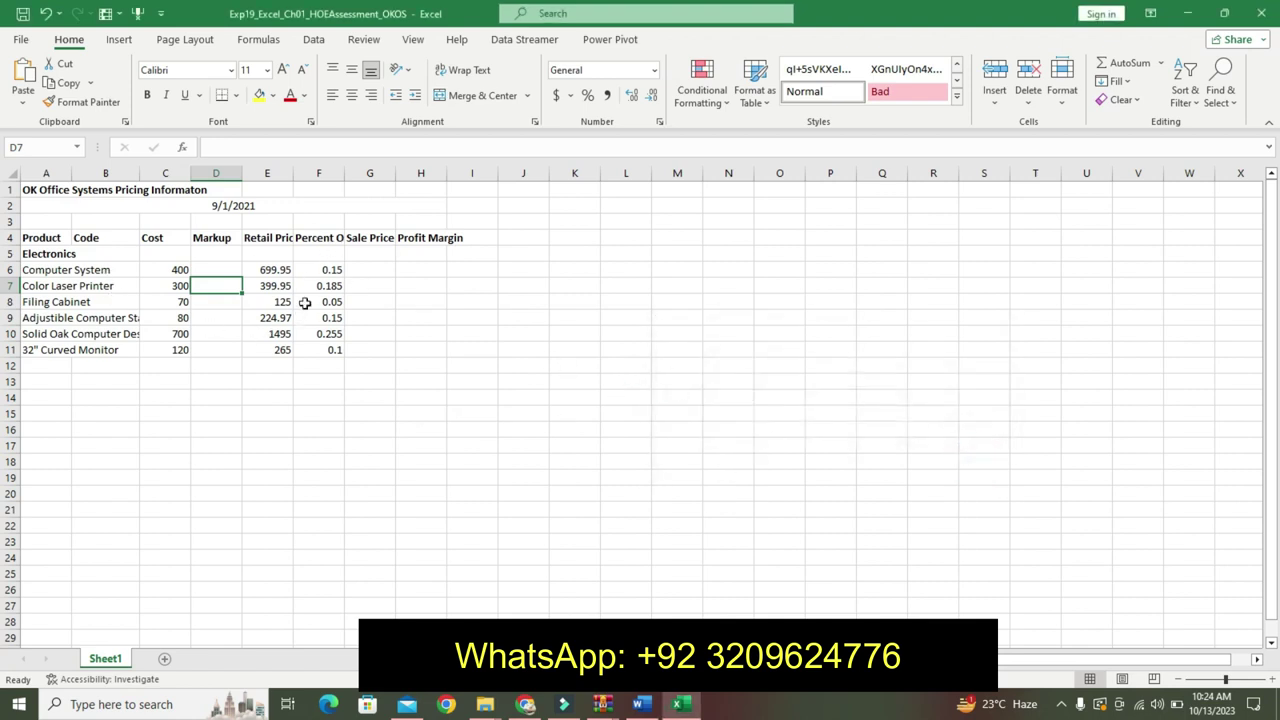
Check the full column headings in F4 and E4, and return to the Word instructions.
left_click(299, 243)
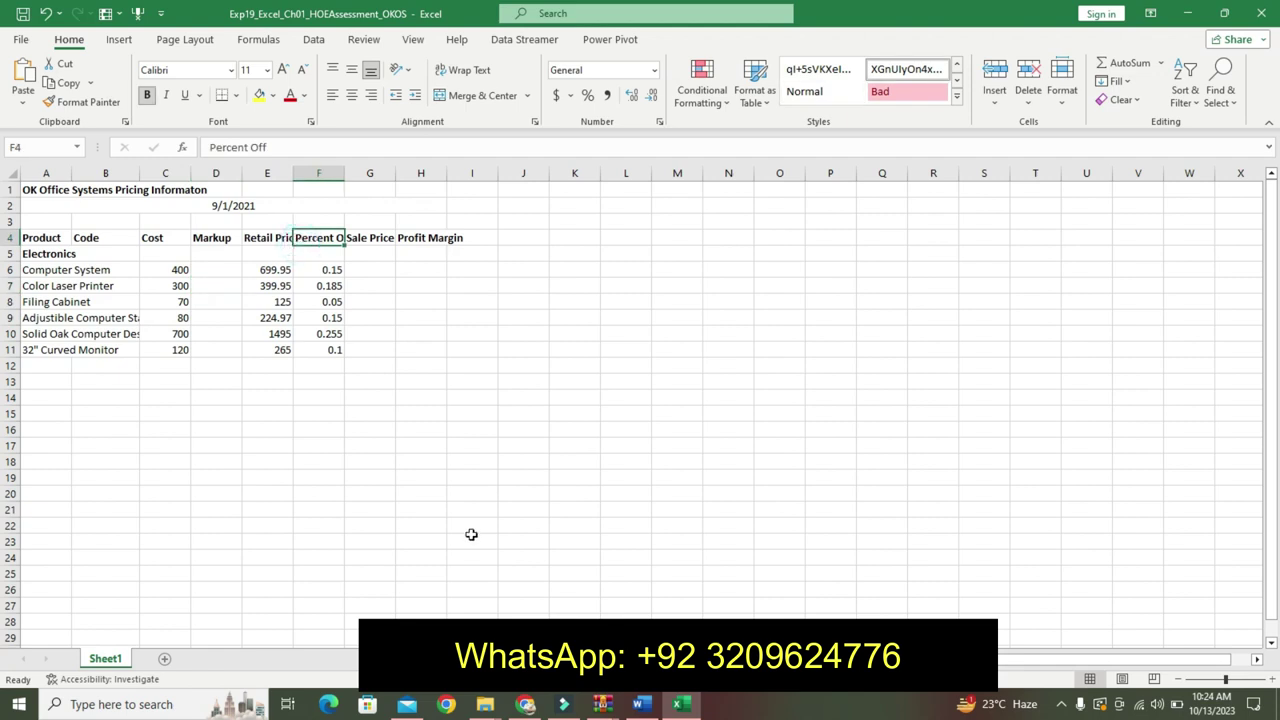
left_click(284, 242)
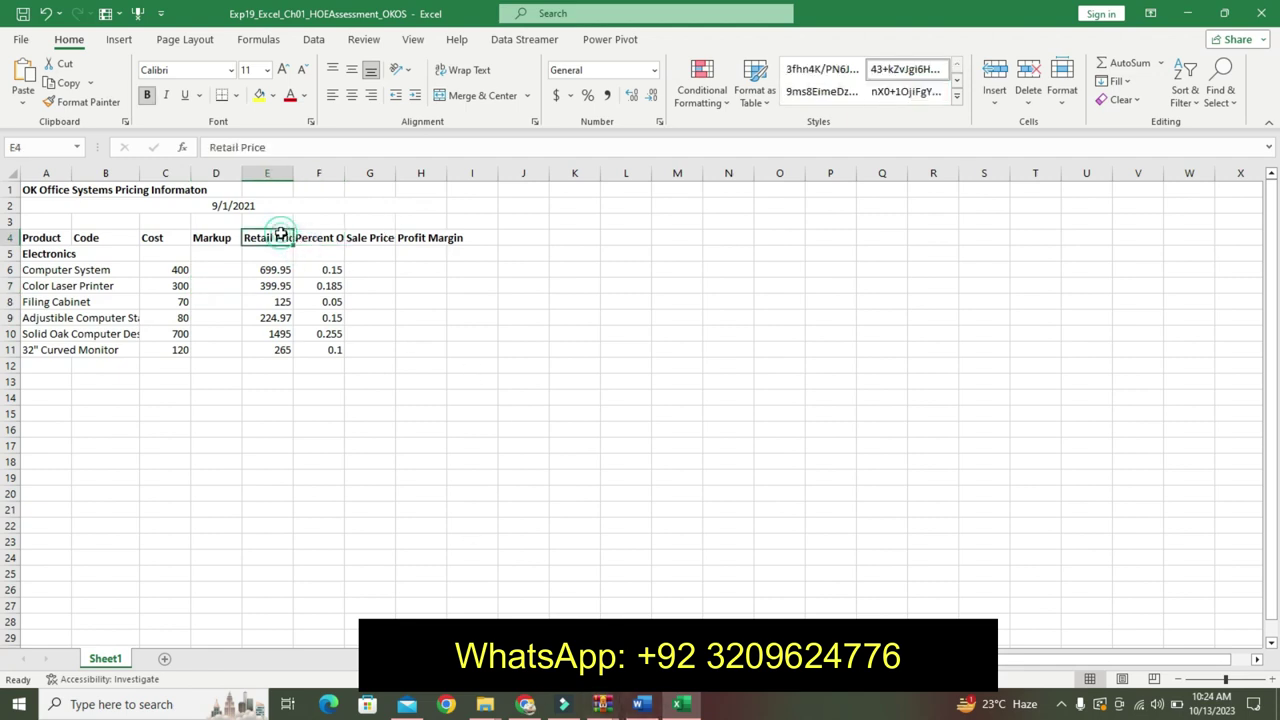
left_click(640, 704)
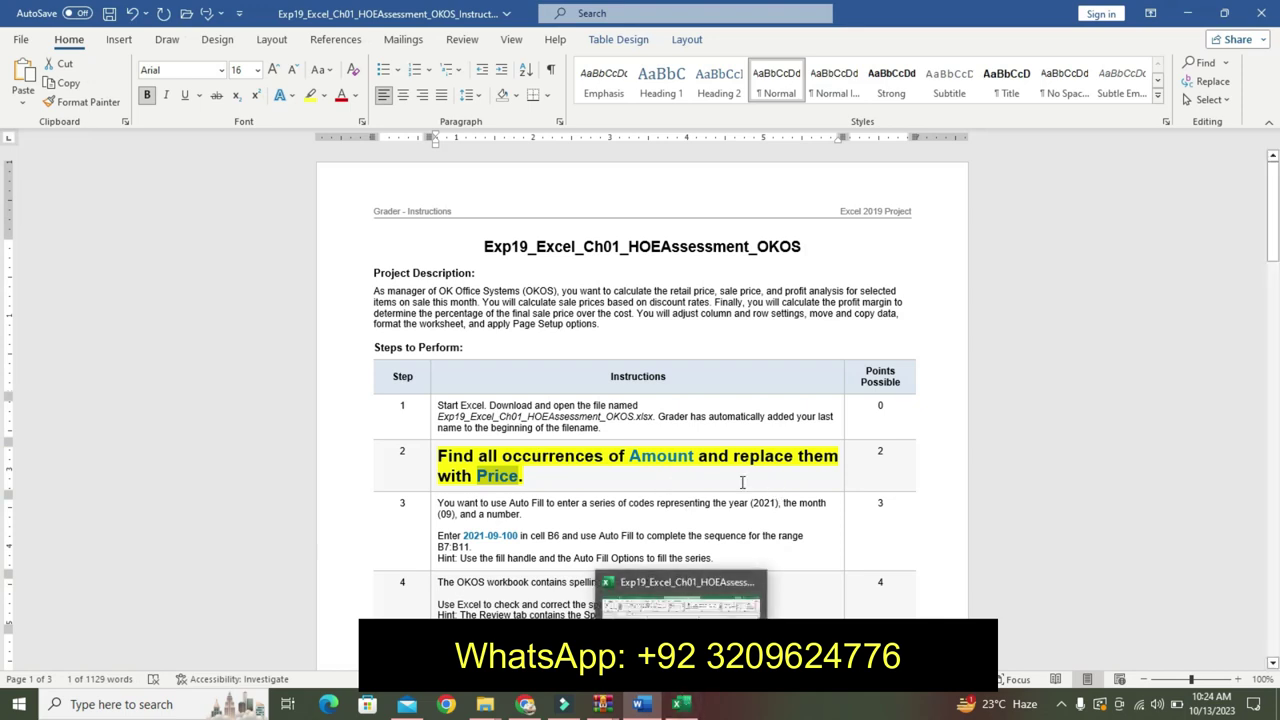
Undo the formatting of step 2's instruction and highlight step 3's opening paragraph in yellow.
left_click(521, 478)
key("ctrl+z")
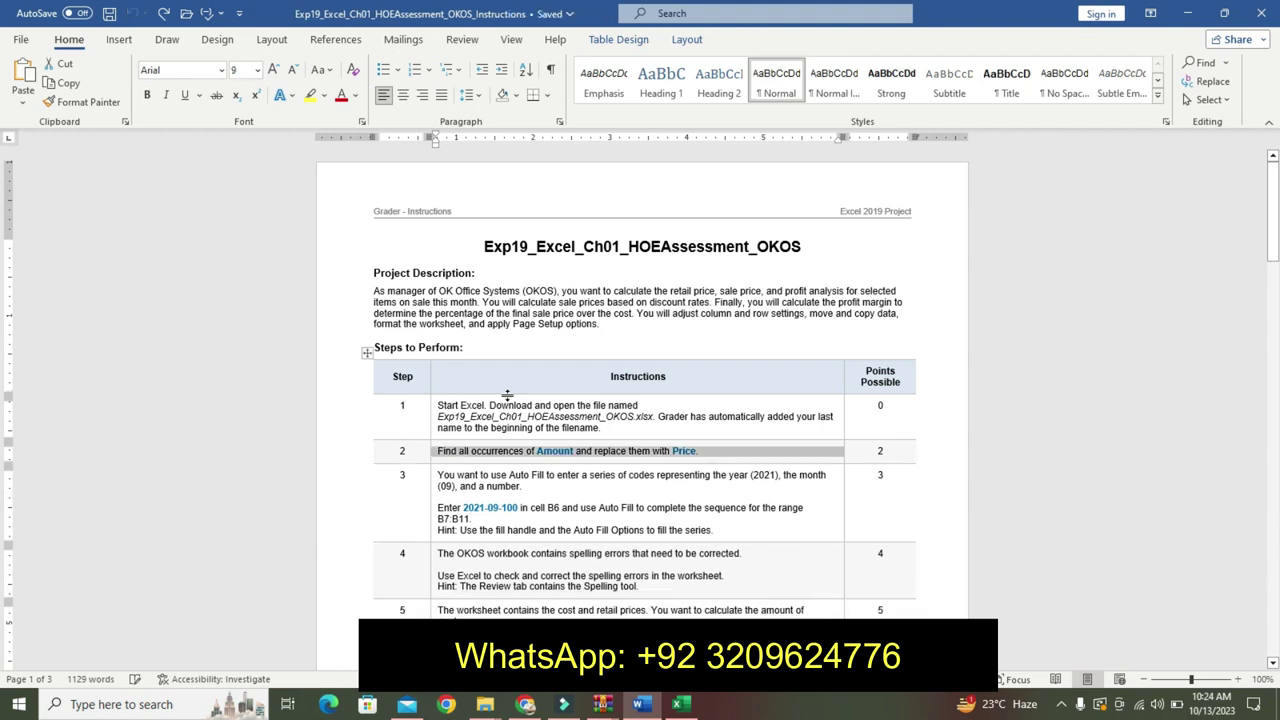
triple_click(450, 476)
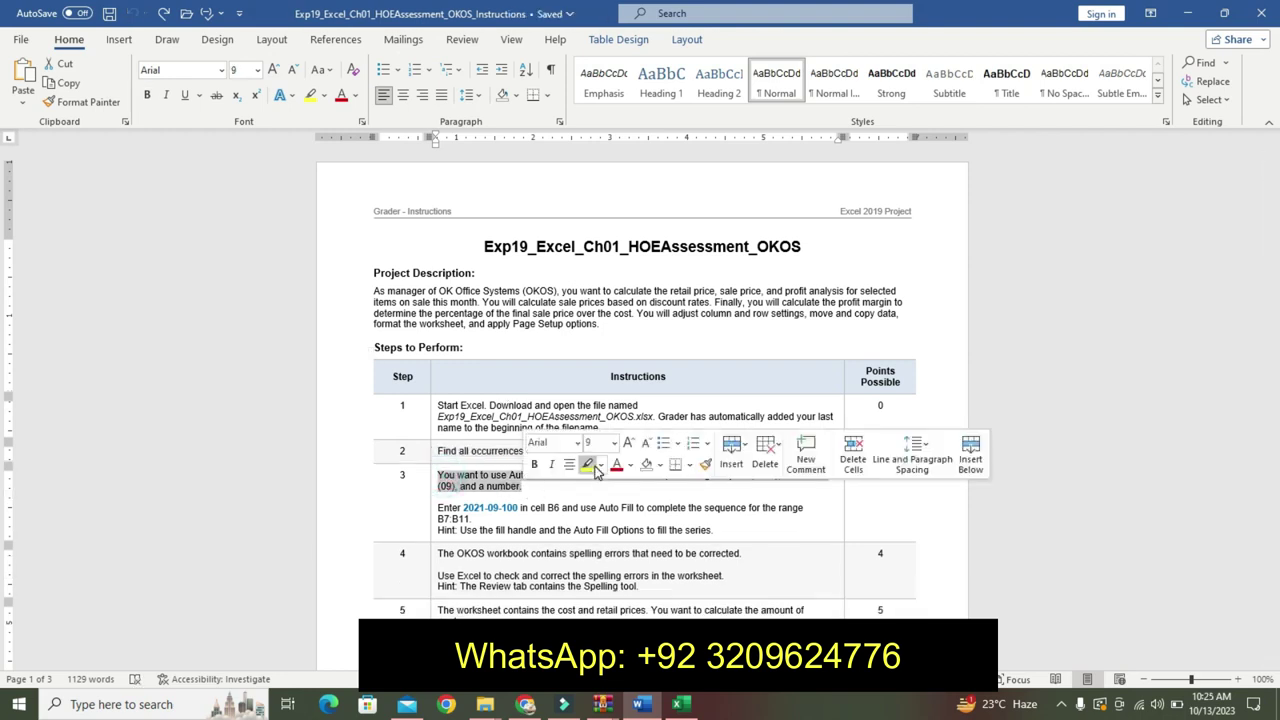
left_click(588, 464)
Format step 3's instruction about cell B6 as 16 pt bold text with turquoise highlighting.
left_click_drag(438, 506, 683, 523)
left_click(772, 477)
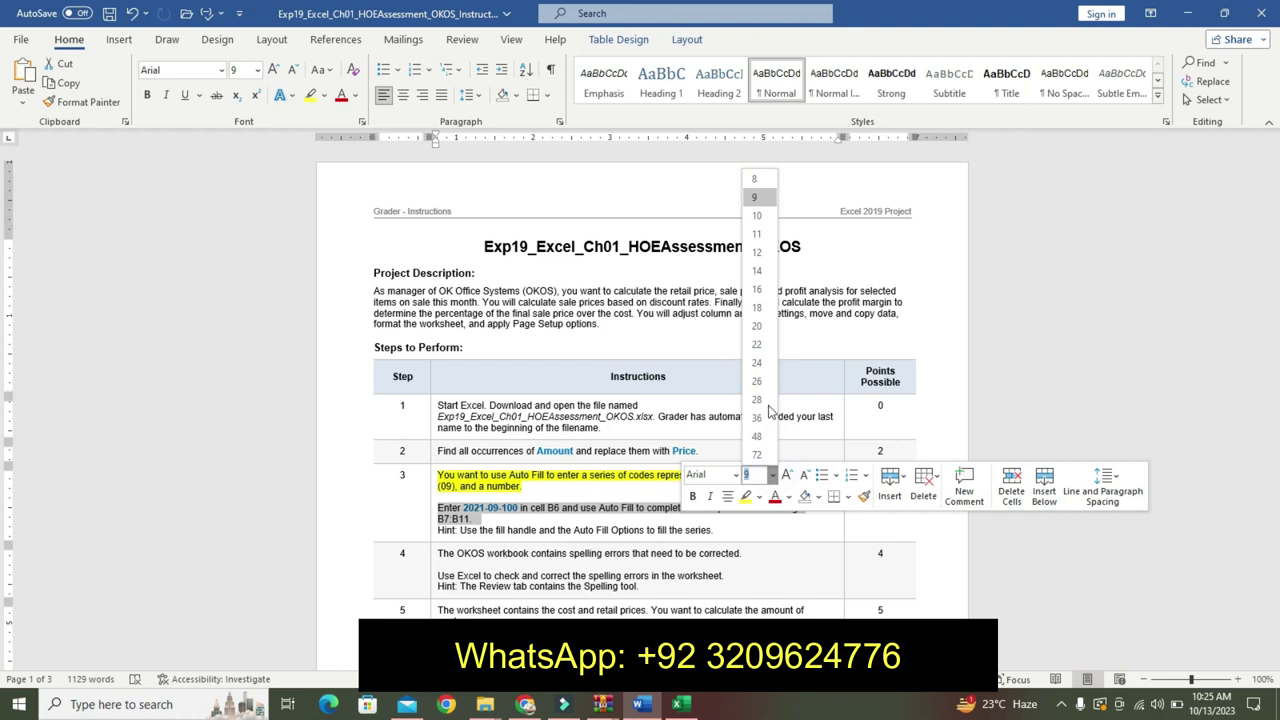
left_click(756, 289)
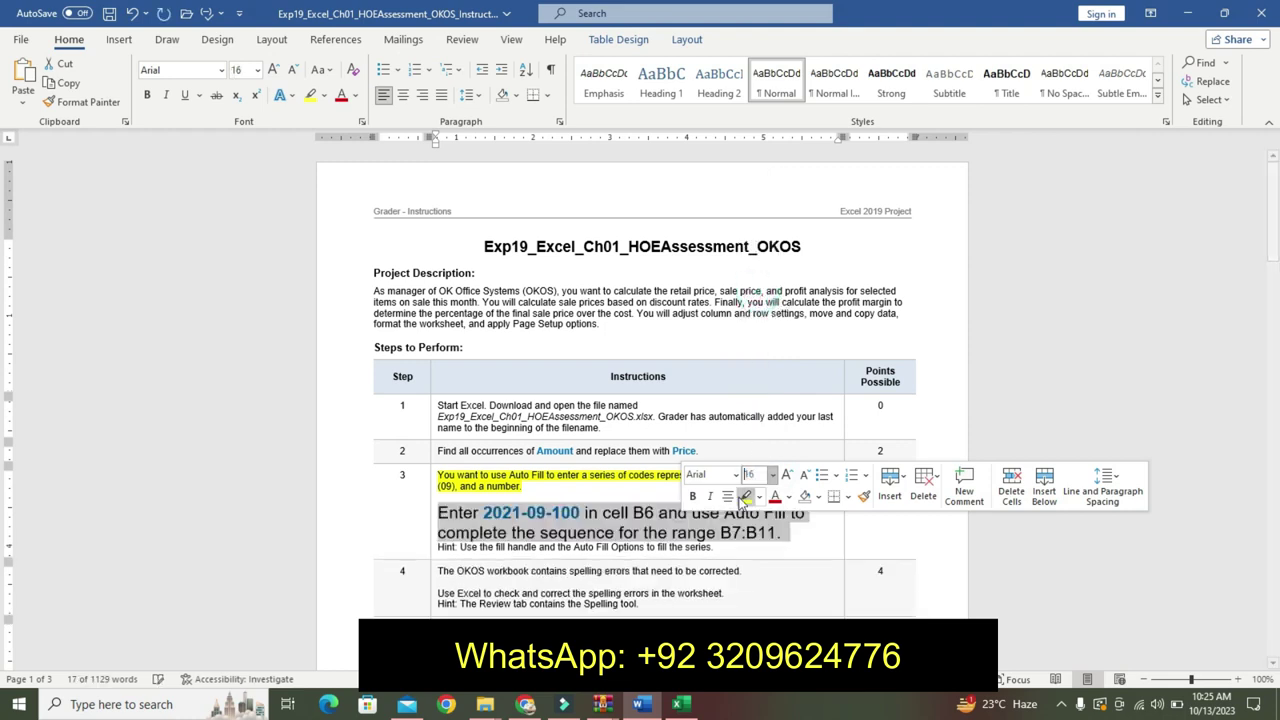
left_click(692, 496)
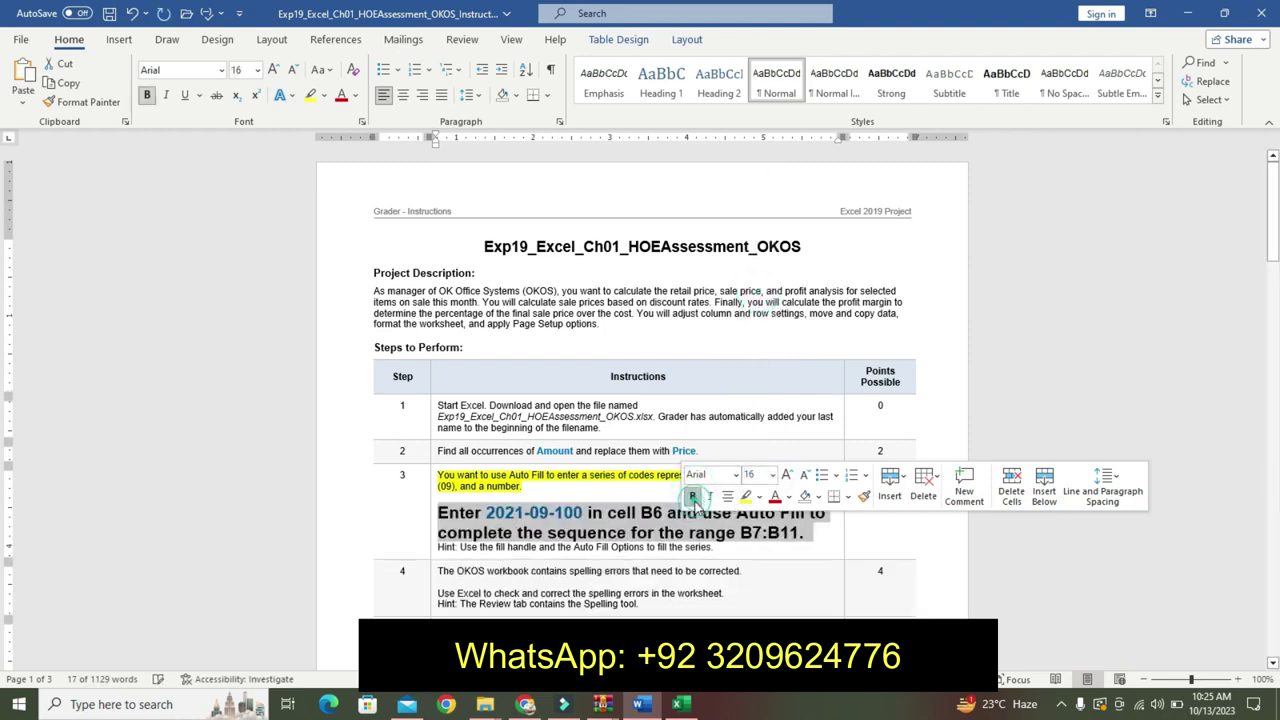
left_click(759, 497)
left_click(798, 522)
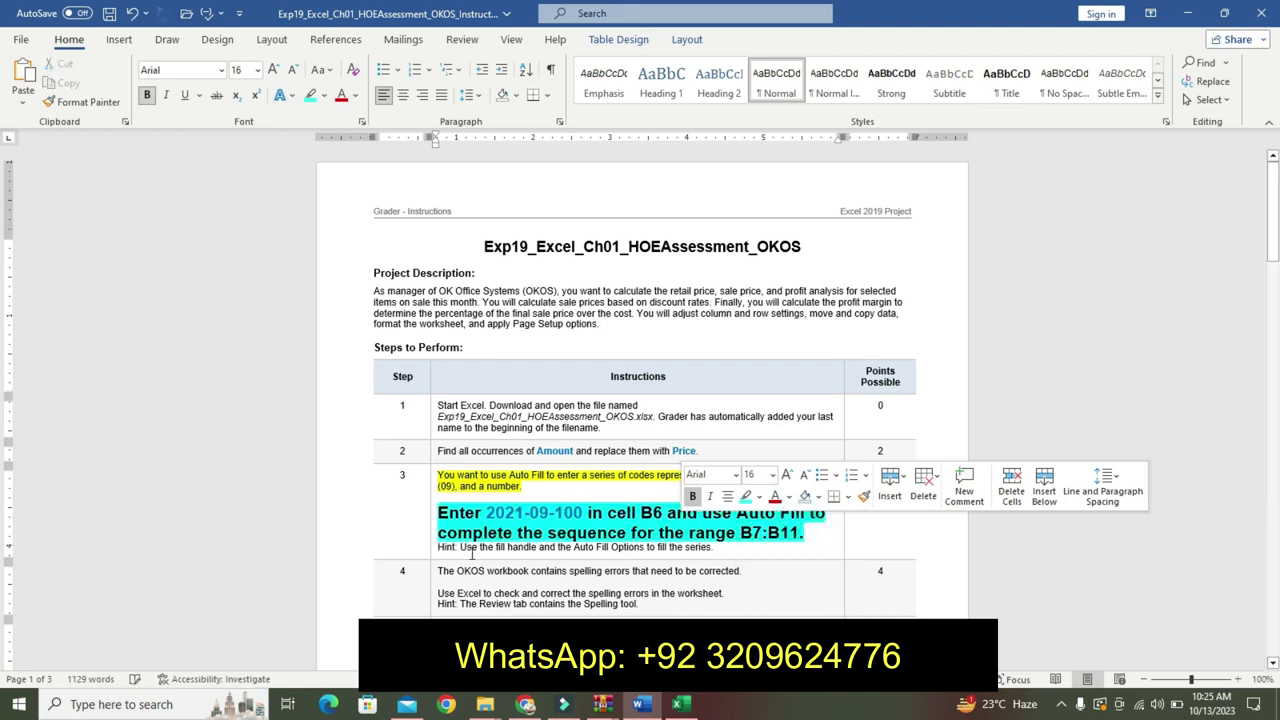
Highlight the hint about the fill handle in step 3 in yellow.
left_click_drag(445, 548, 719, 555)
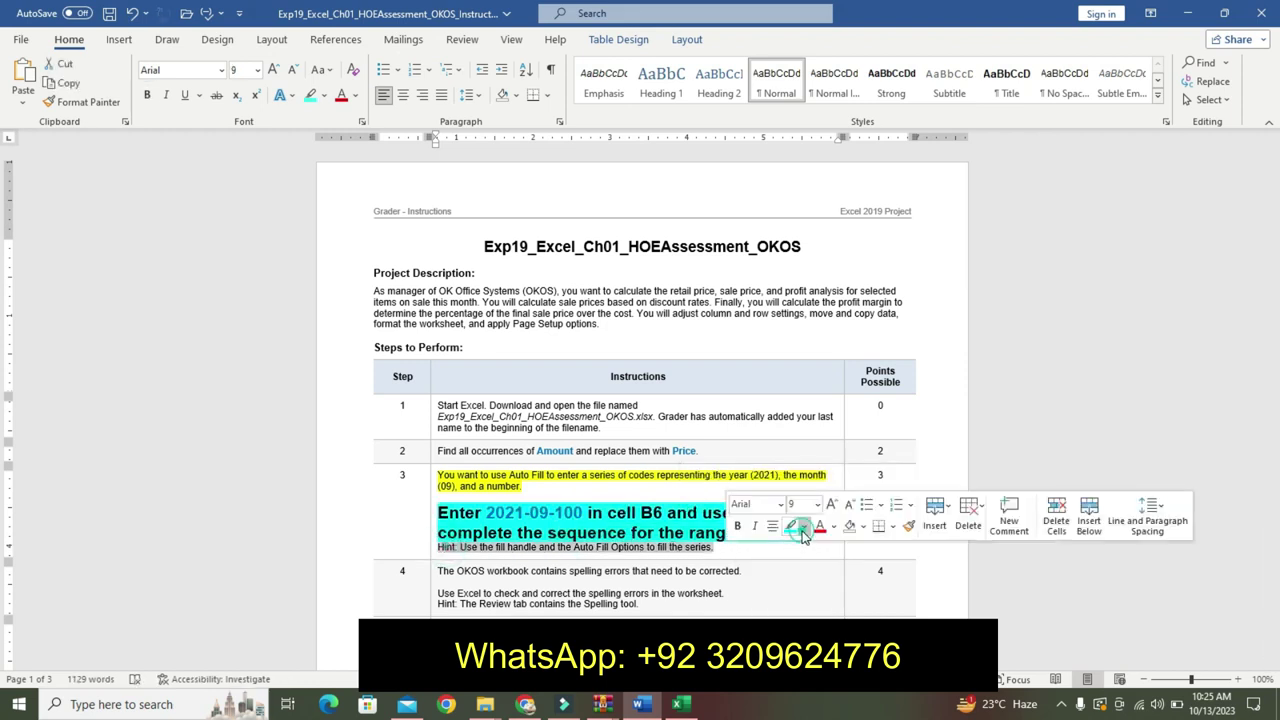
left_click(803, 526)
left_click(798, 552)
left_click(590, 547)
Copy the code 2021-09-100 from step 3 of the instructions and switch to the Excel workbook.
left_click_drag(487, 512, 578, 515)
key("ctrl+c")
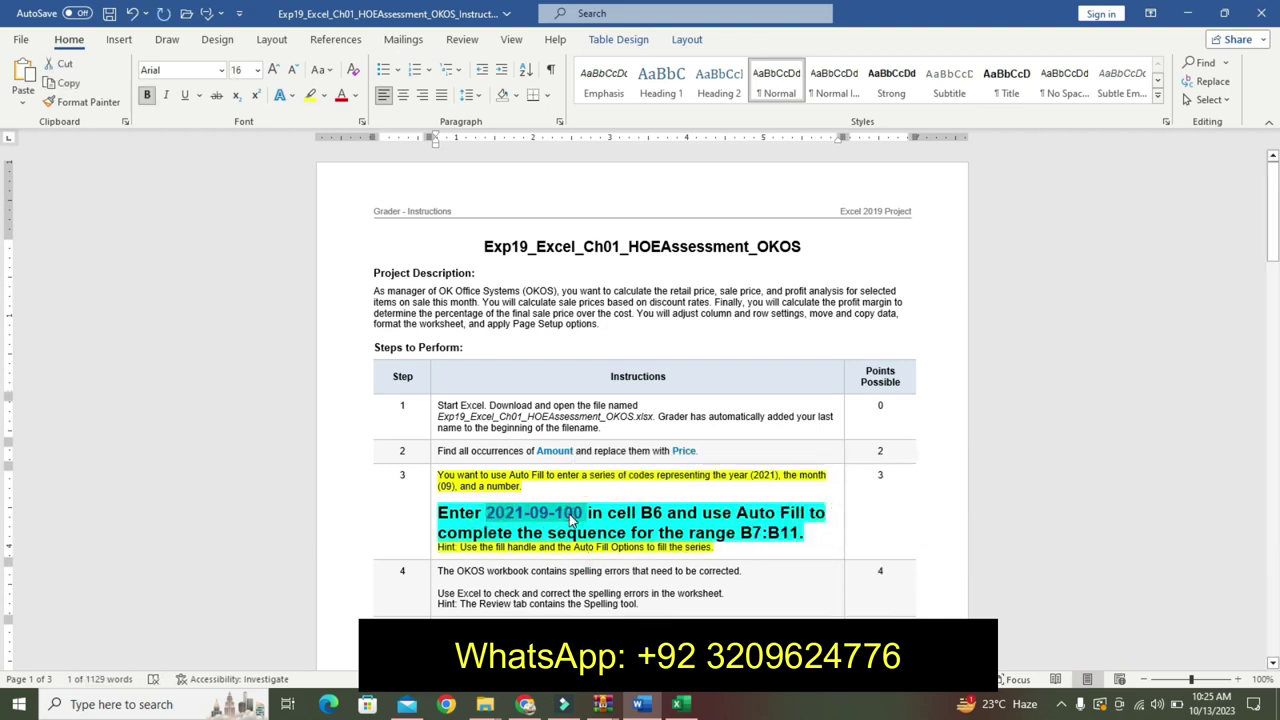
left_click(680, 704)
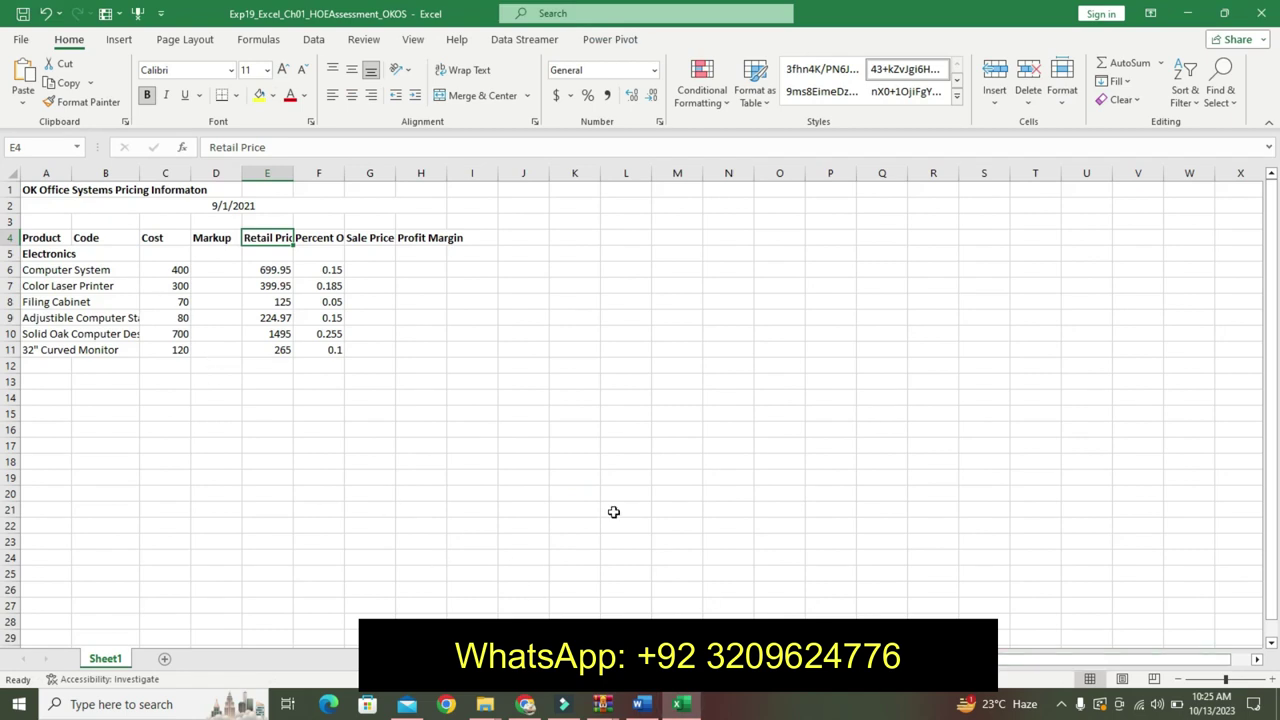
left_click(106, 253)
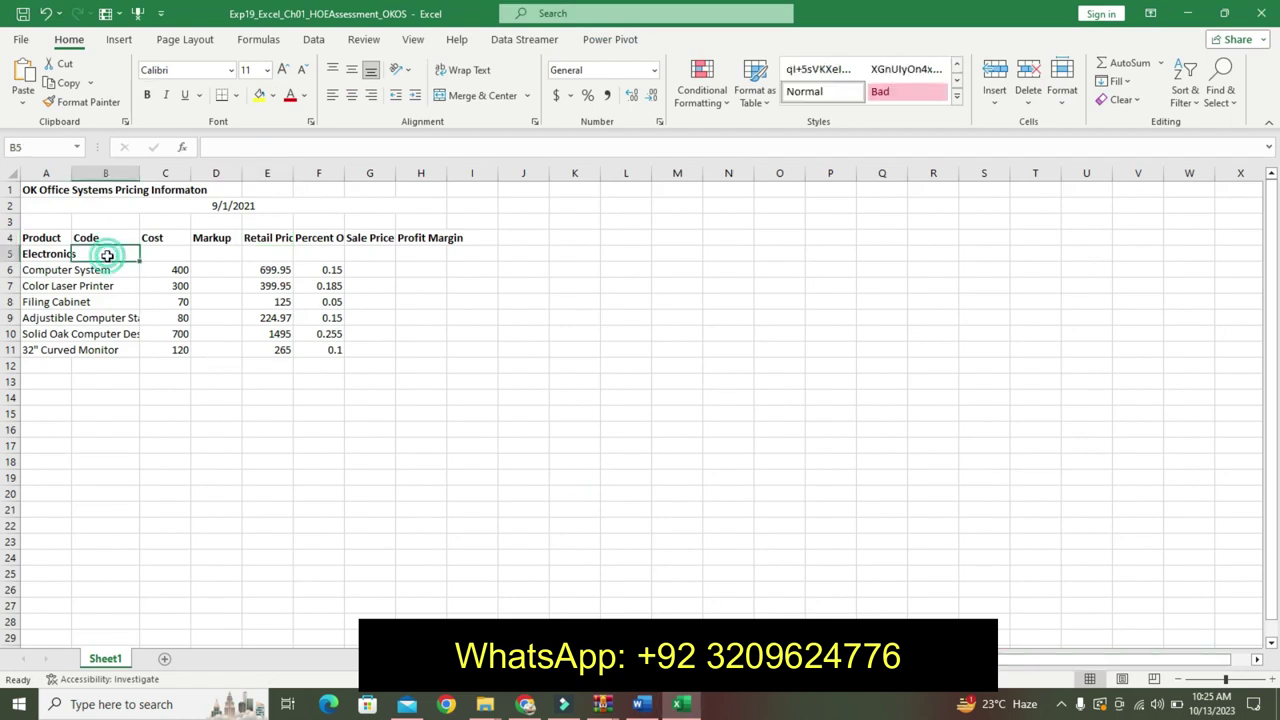
left_click(238, 148)
key("ctrl+v")
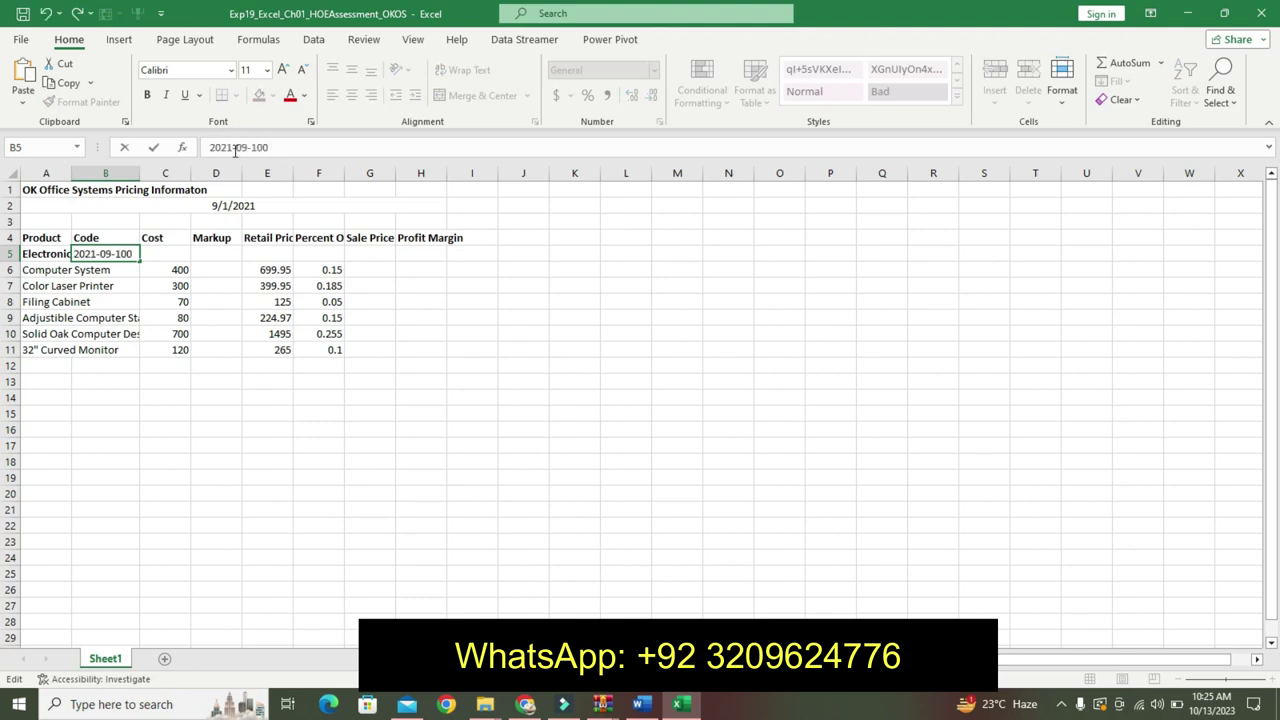
left_click(104, 258)
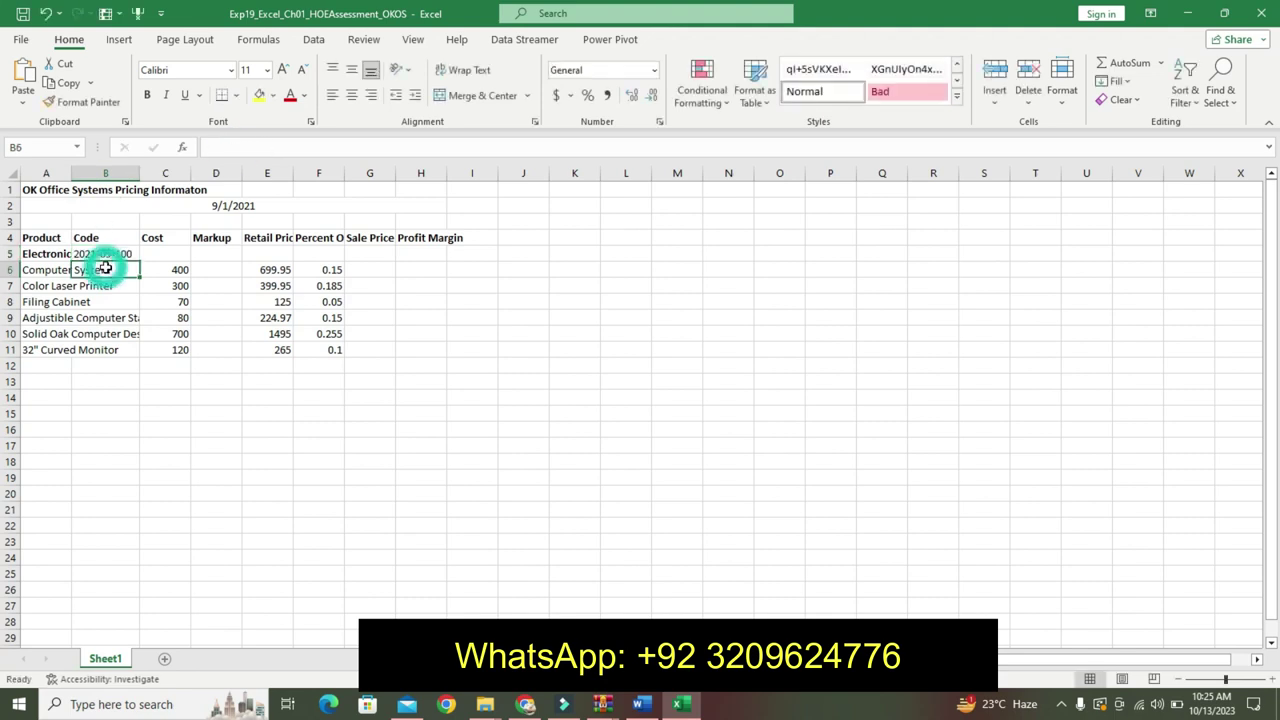
left_click(290, 150)
key("BackSpace")
key("BackSpace")
key("BackSpace")
key("BackSpace")
key("BackSpace")
key("BackSpace")
key("BackSpace")
key("BackSpace")
key("BackSpace")
key("BackSpace")
key("BackSpace")
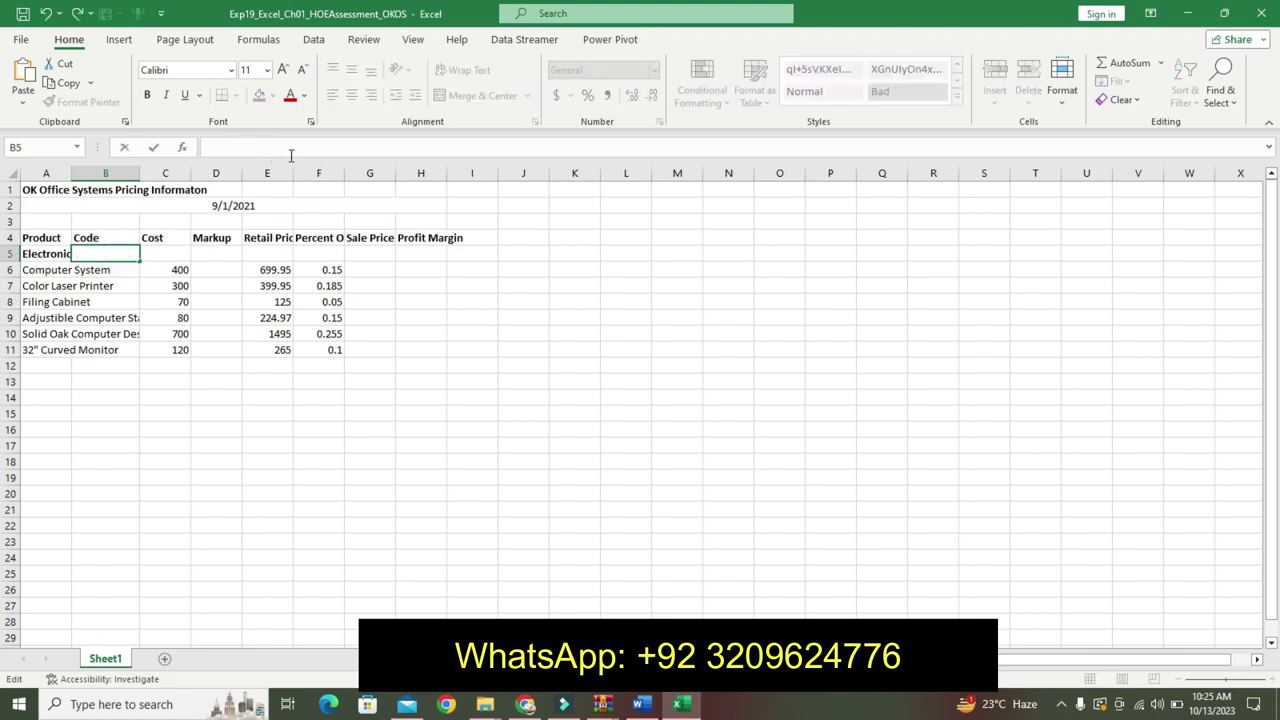
left_click(245, 320)
Enter the copied code 2021-09-100 in cell B6.
left_click(118, 268)
left_click(279, 147)
type("2021-09-100")
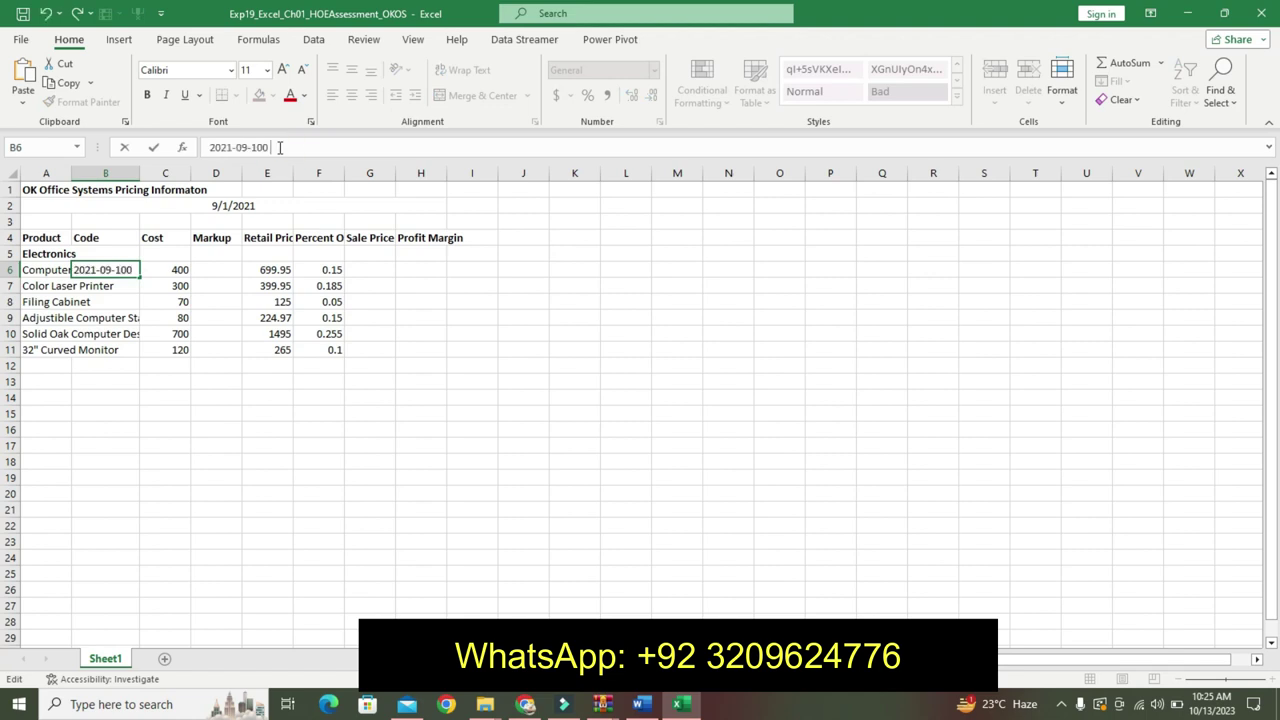
key("Return")
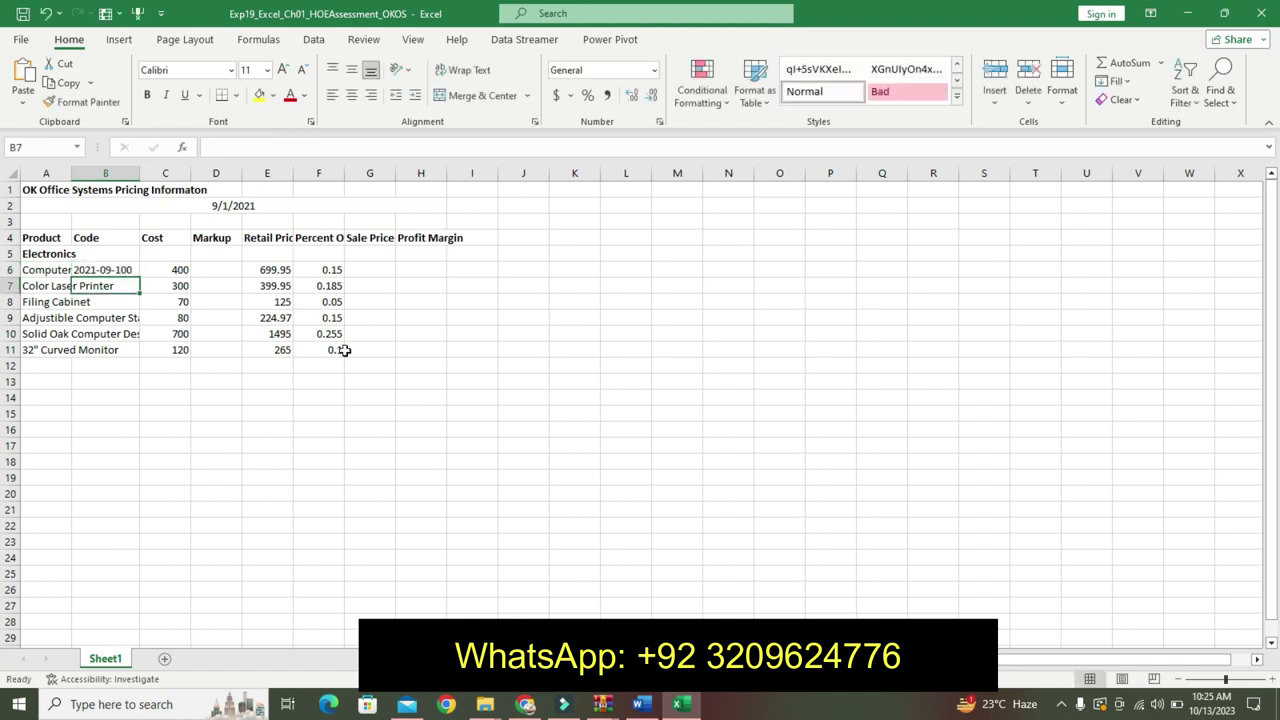
Check the fill range in the Word instructions, and Auto Fill the code series from B6 through B11 in Excel.
left_click(641, 704)
left_click(681, 704)
left_click(130, 265)
left_click_drag(140, 277, 126, 362)
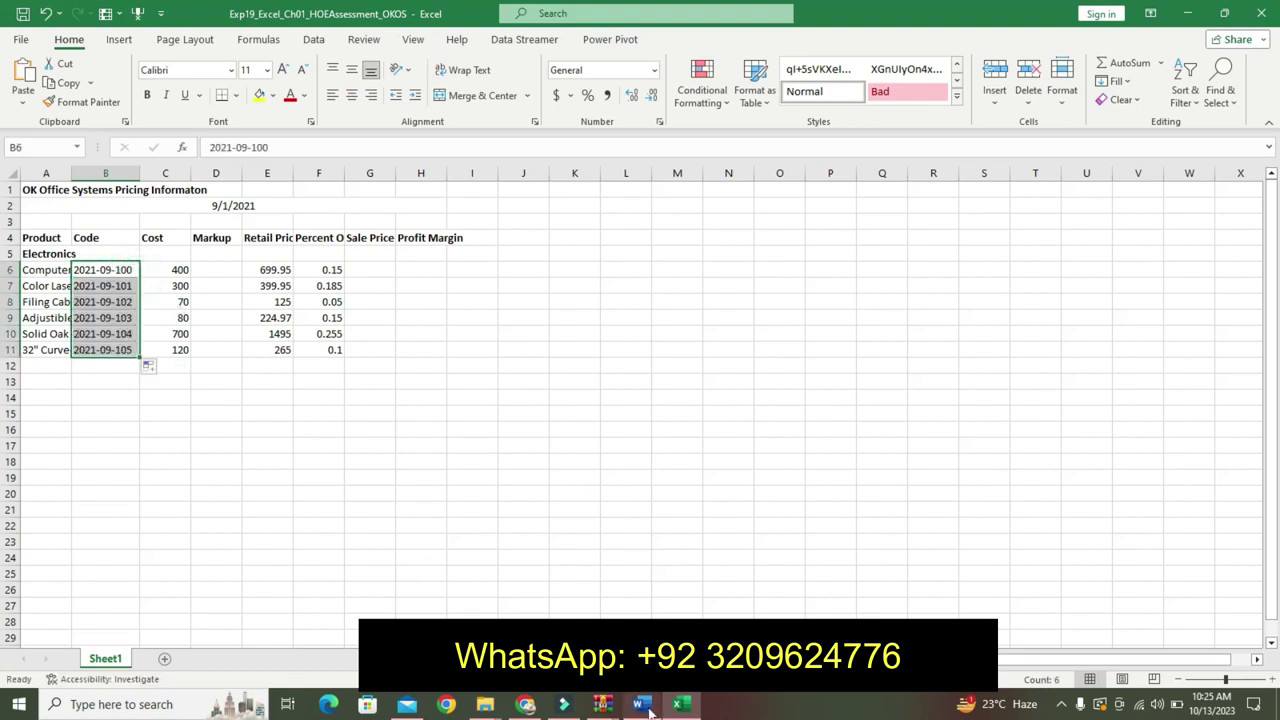
Return to the Word instructions and undo the highlighting and enlarged text in step 3.
left_click(645, 705)
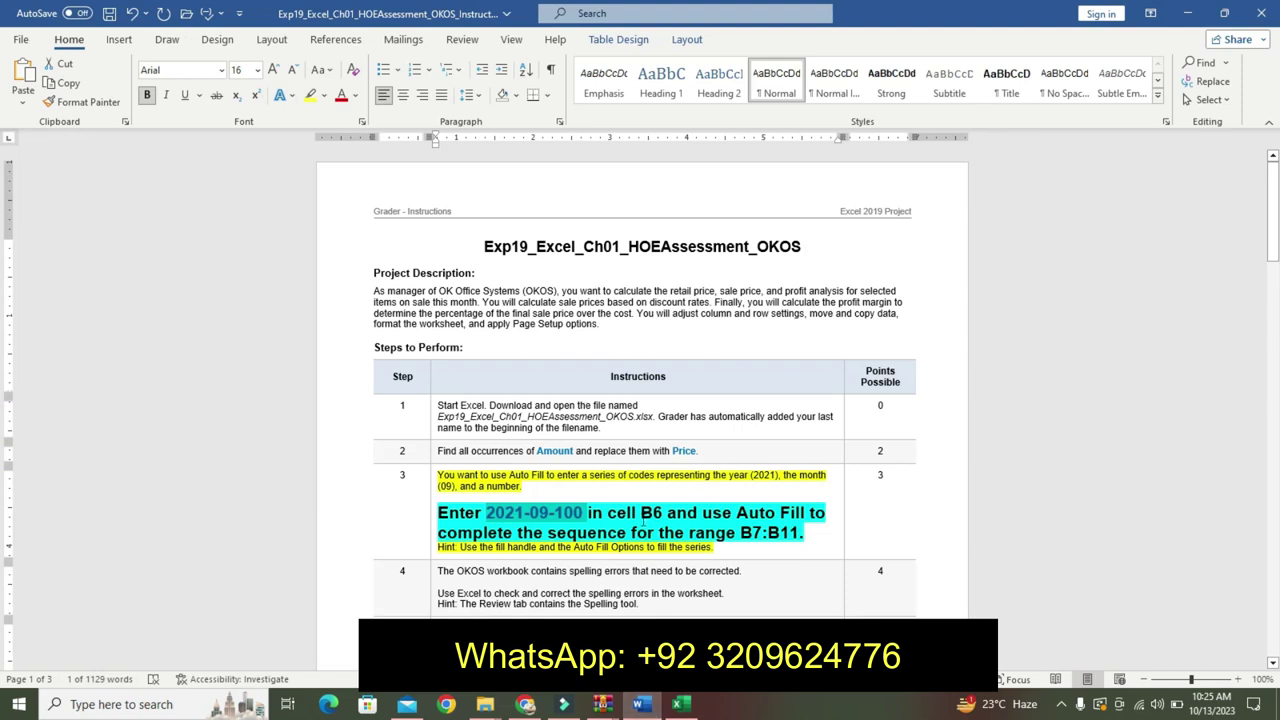
key("ctrl+z")
key("ctrl+z")
key("ctrl+z")
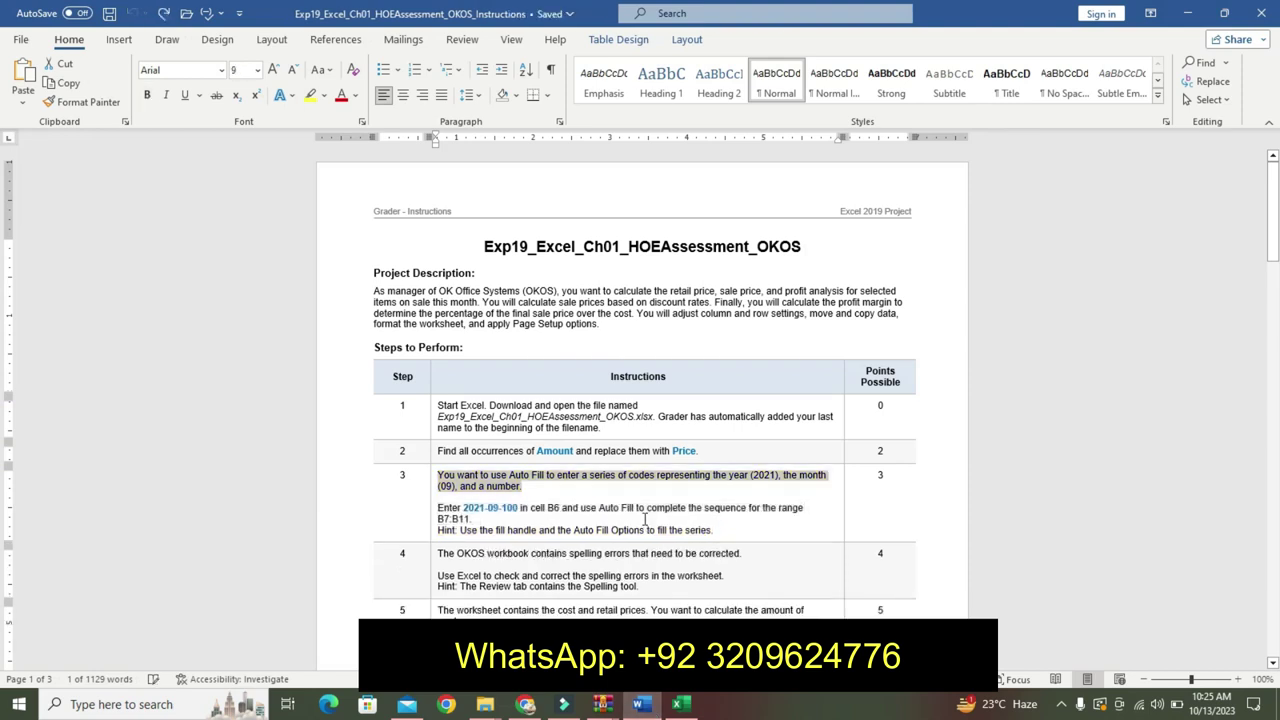
Highlight the opening sentence of step 4, about the workbook's spelling errors, in yellow.
left_click_drag(1274, 240, 1276, 306)
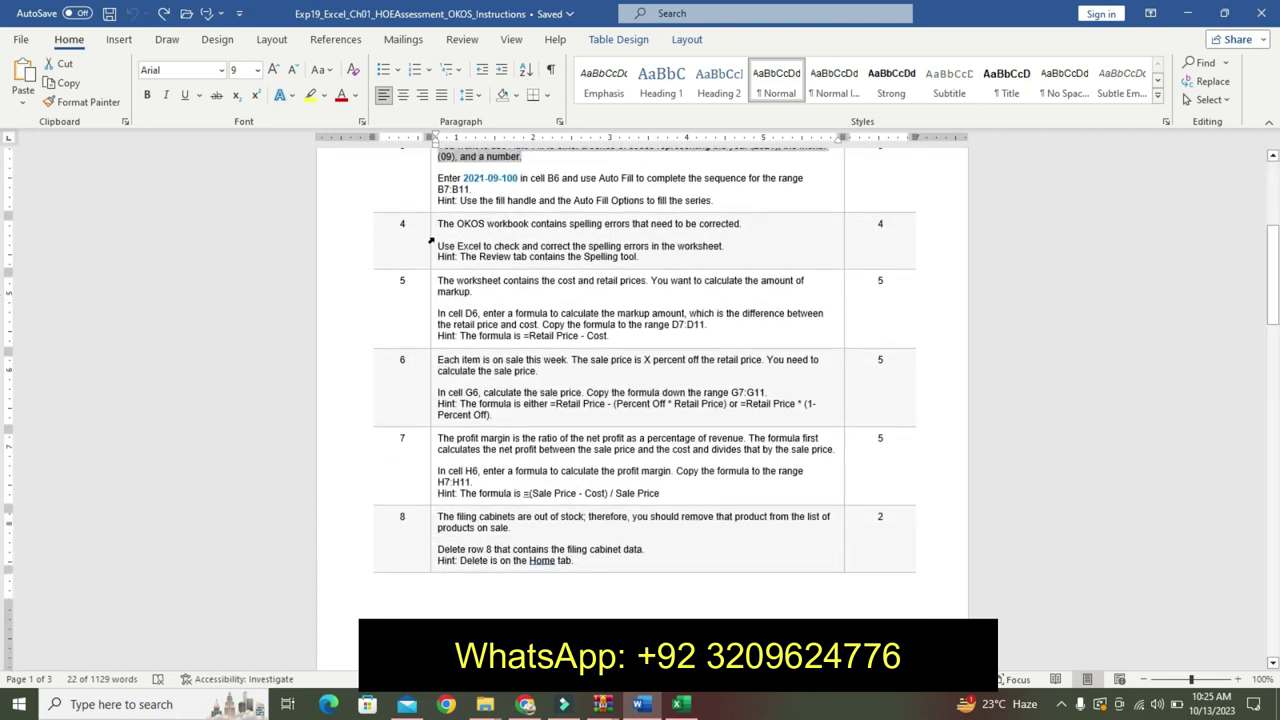
left_click_drag(441, 223, 498, 226)
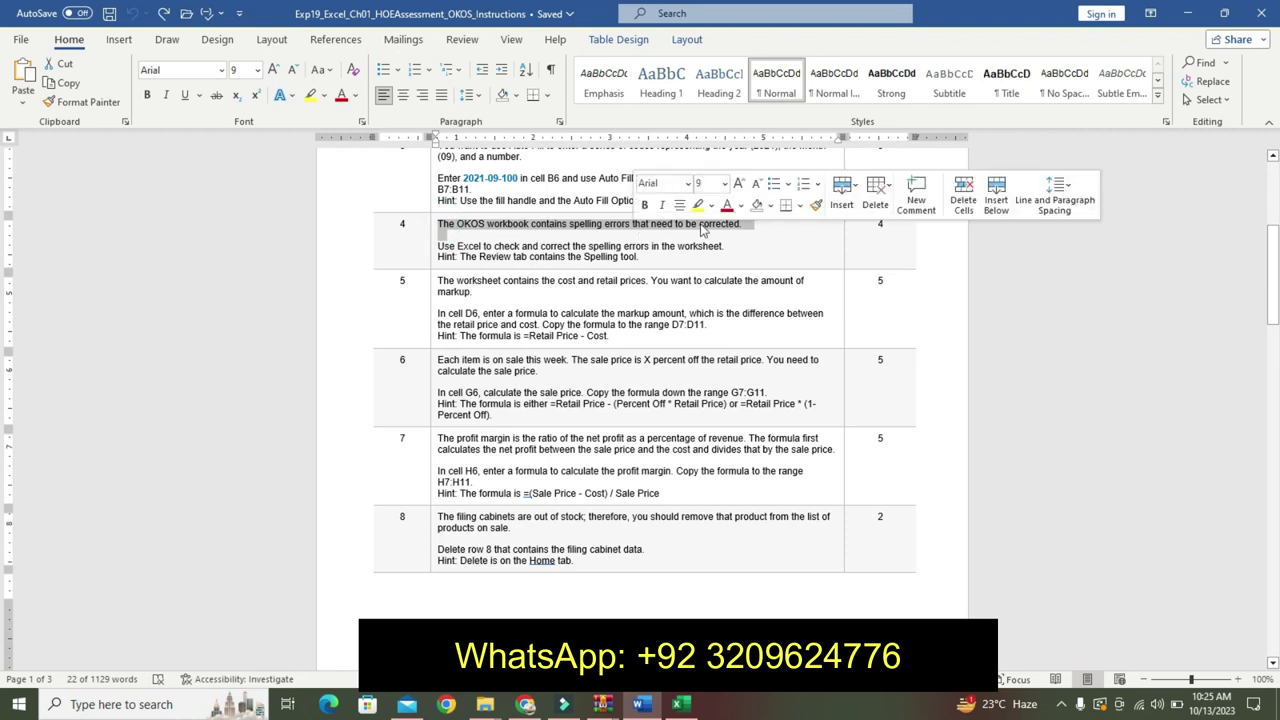
left_click(698, 206)
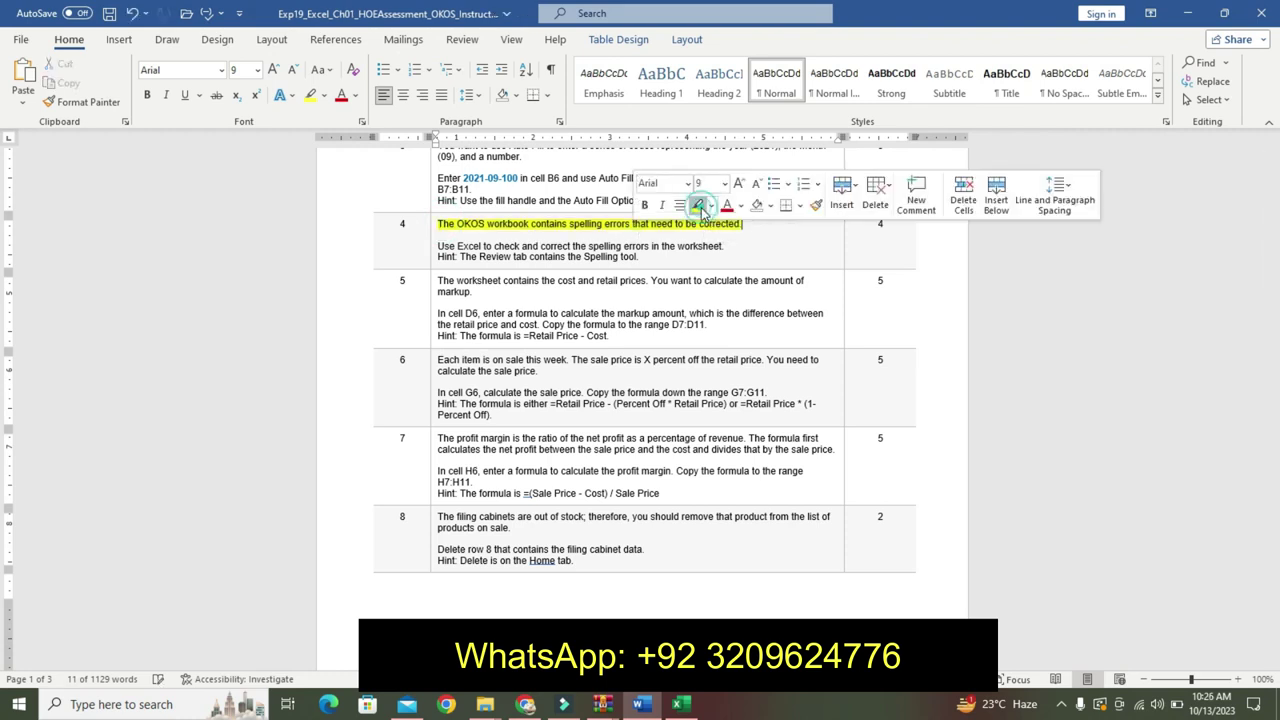
Format step 4's instruction to check and correct spelling as 18 pt bold text with turquoise highlighting.
left_click_drag(445, 250, 732, 247)
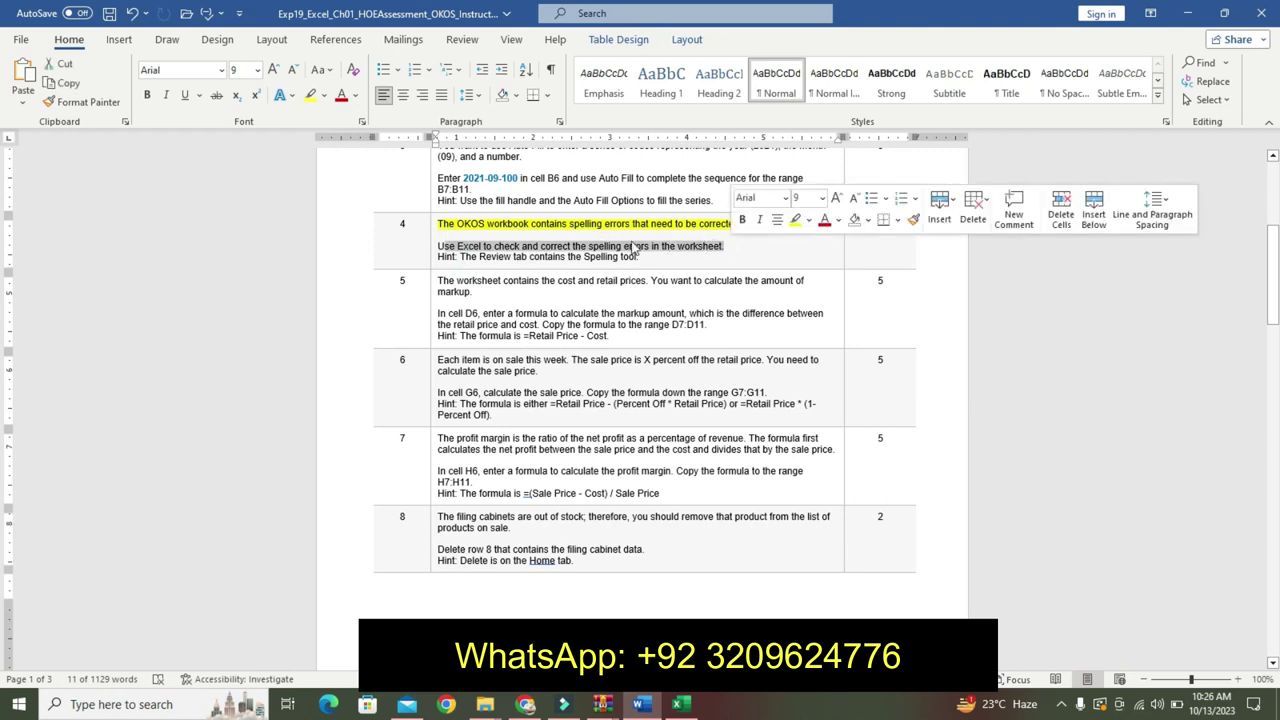
left_click_drag(440, 246, 736, 246)
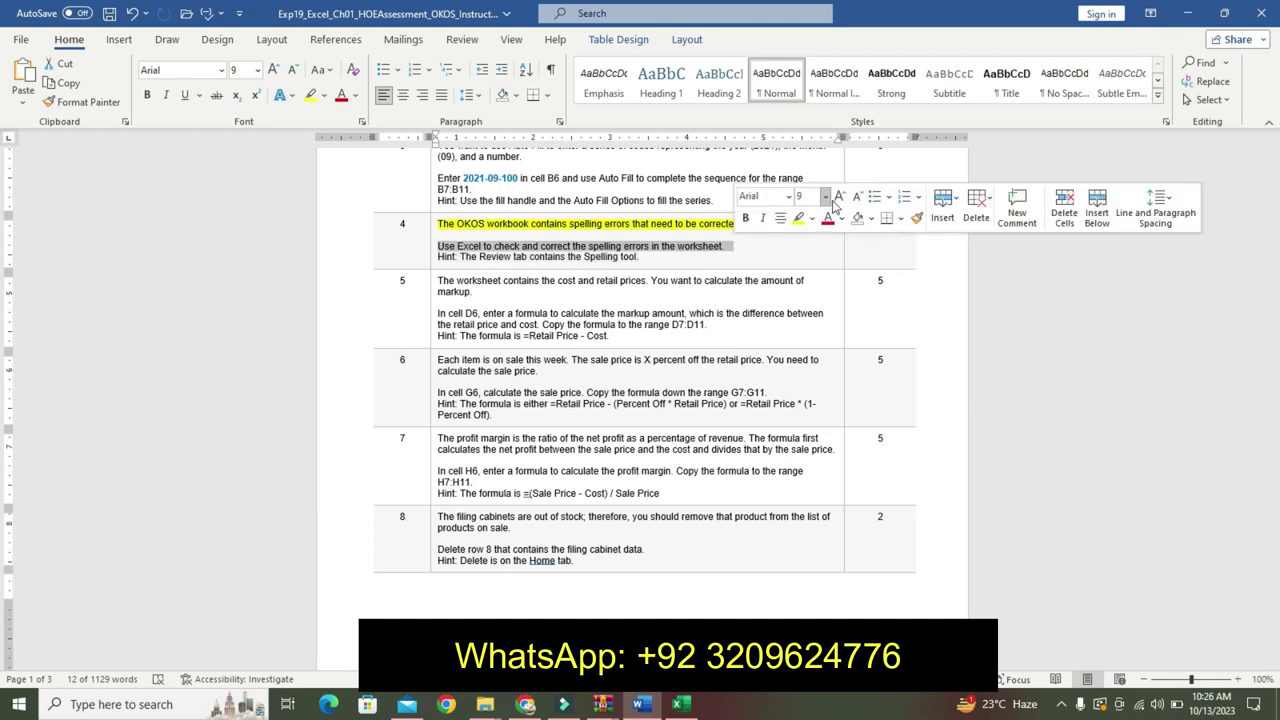
left_click(827, 203)
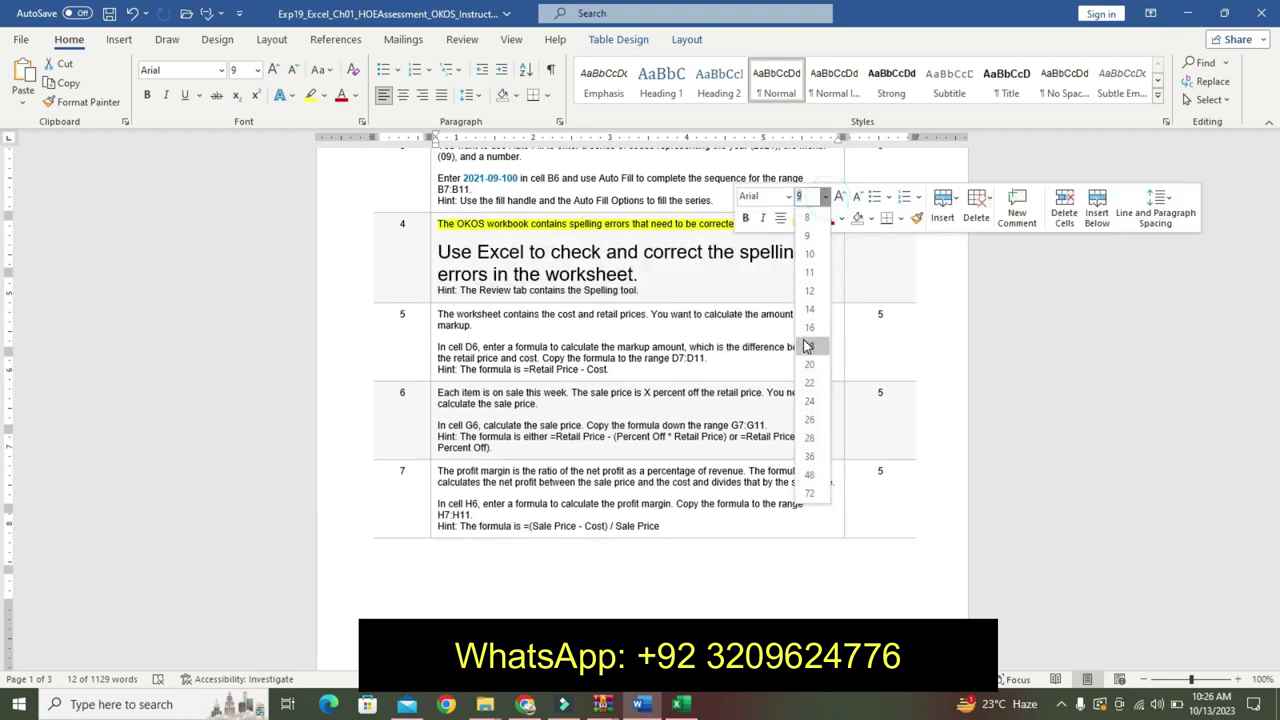
left_click(812, 337)
left_click(745, 218)
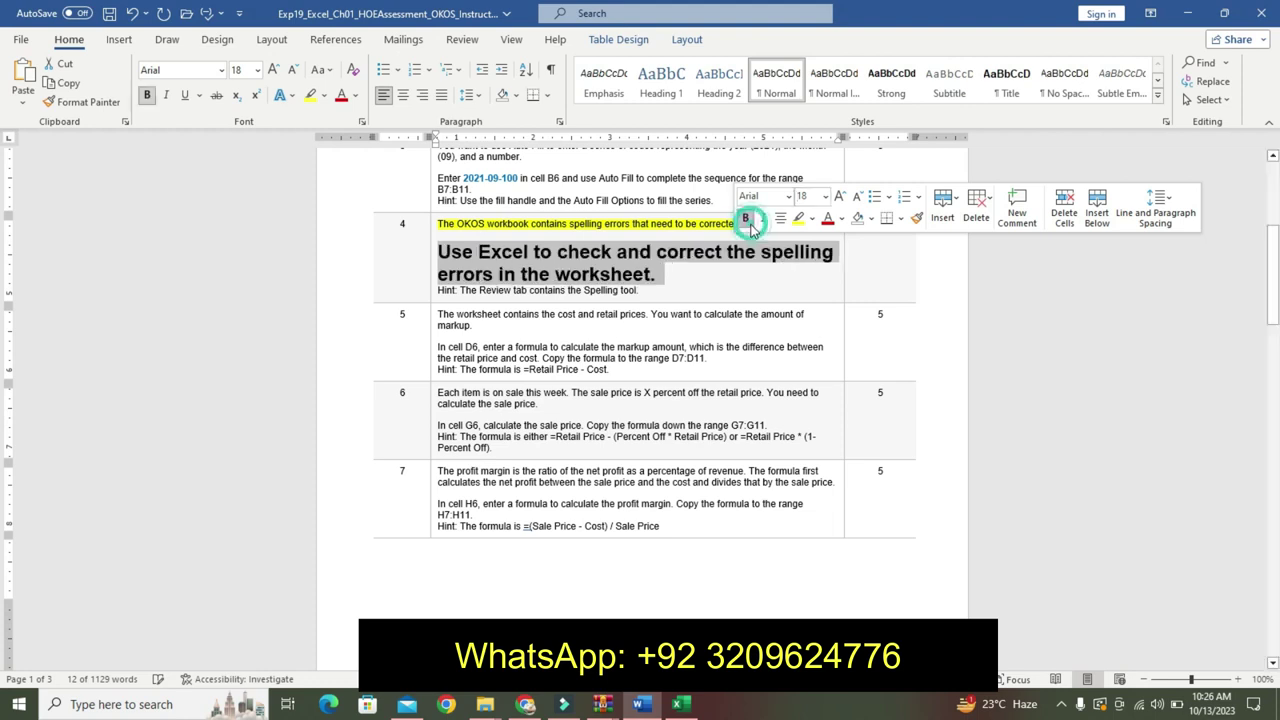
left_click(815, 227)
left_click(852, 248)
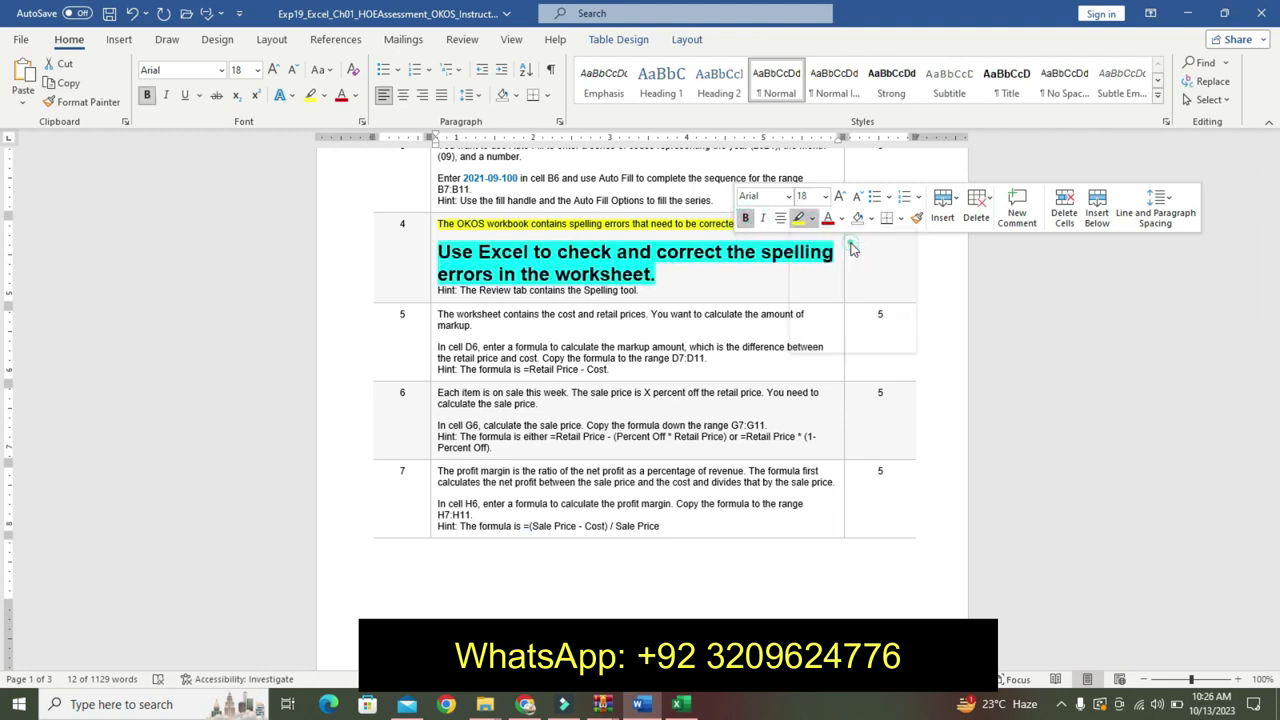
Highlight step 4's hint about the Spelling tool in yellow, and select the enlarged spelling instruction.
left_click_drag(438, 291, 662, 290)
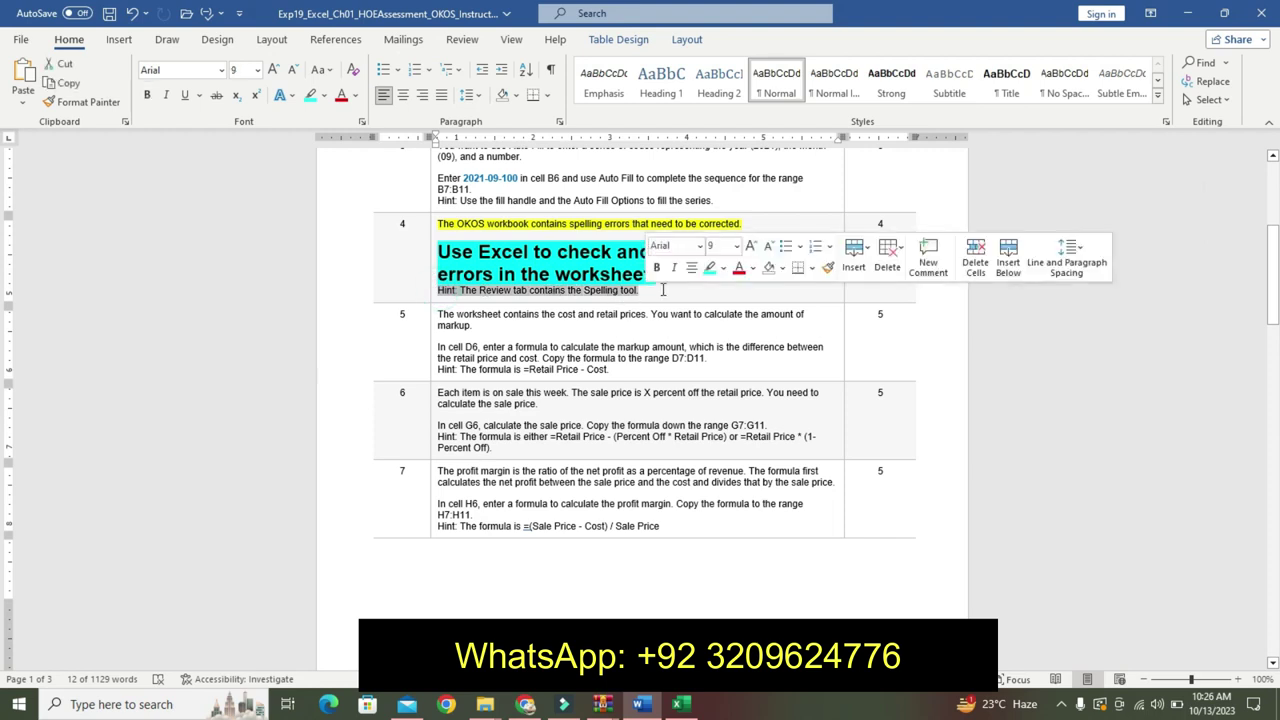
left_click(723, 268)
left_click(714, 291)
left_click_drag(440, 252, 668, 276)
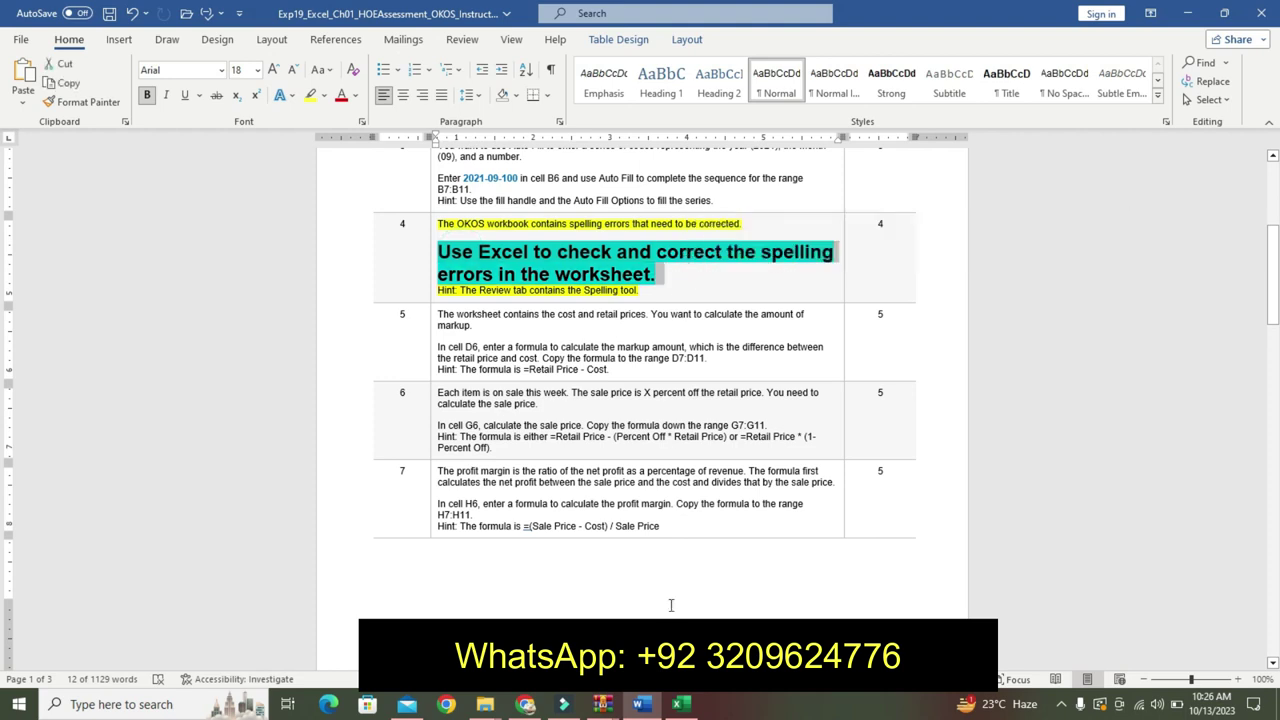
Switch to Excel and spell-check the whole worksheet, correcting Informaton to Information in A1 and Adjustible to Adjustable in A9.
left_click(681, 705)
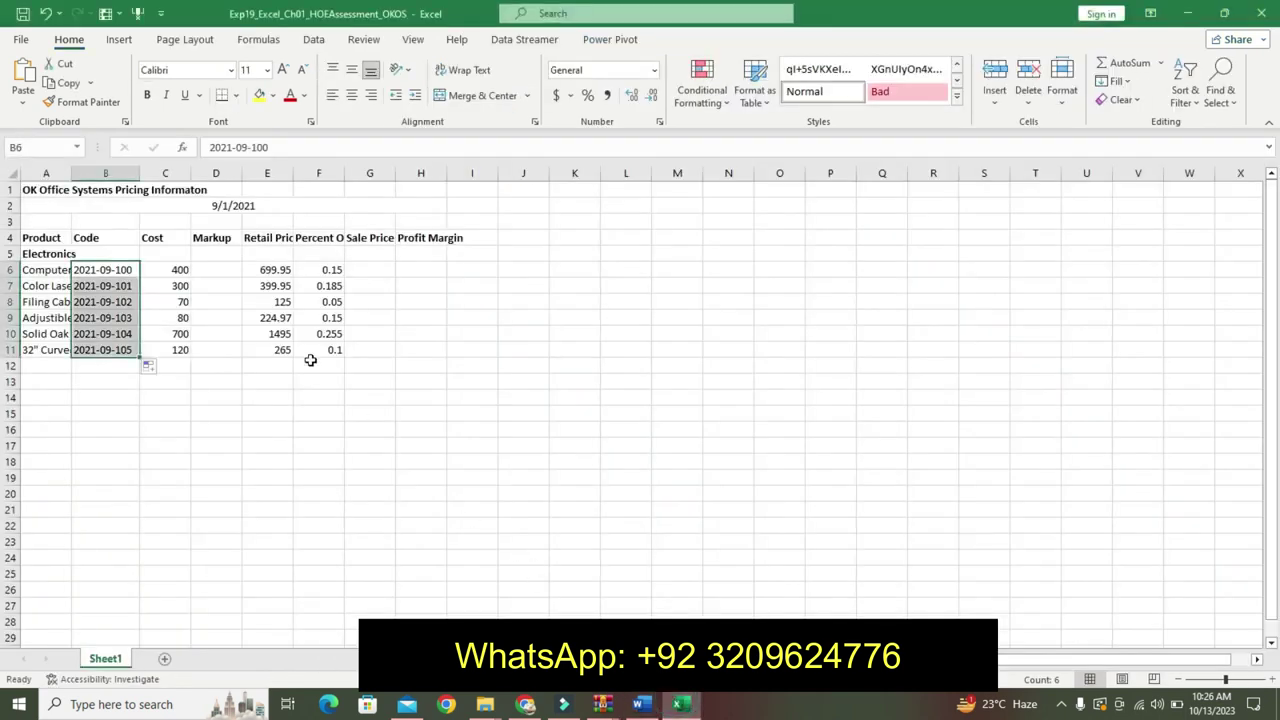
left_click(268, 317)
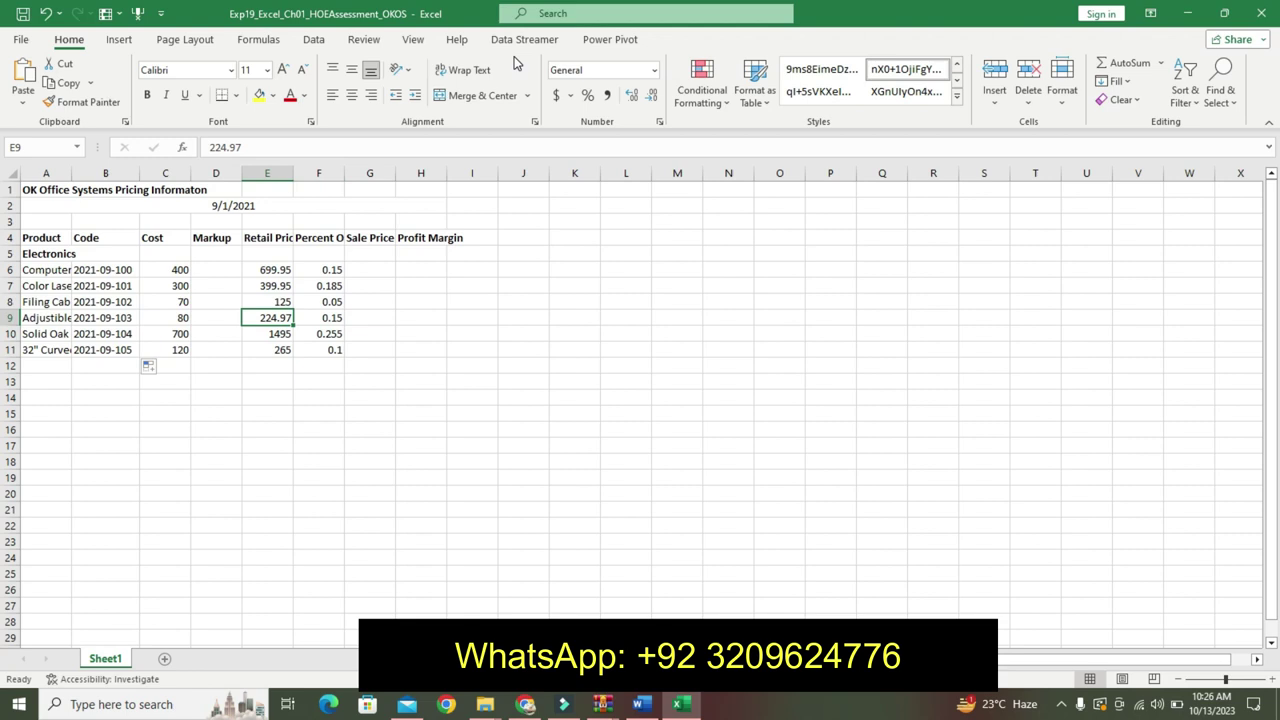
left_click(595, 42)
left_click(541, 42)
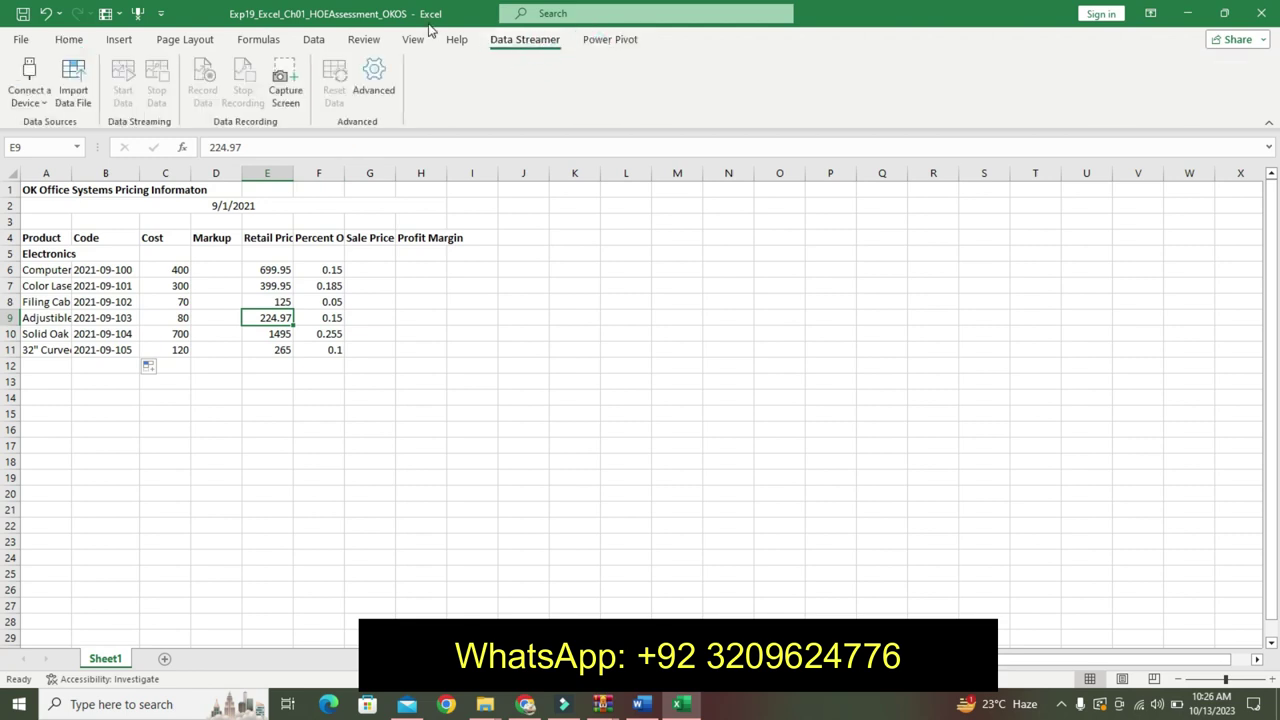
left_click(413, 40)
left_click(364, 40)
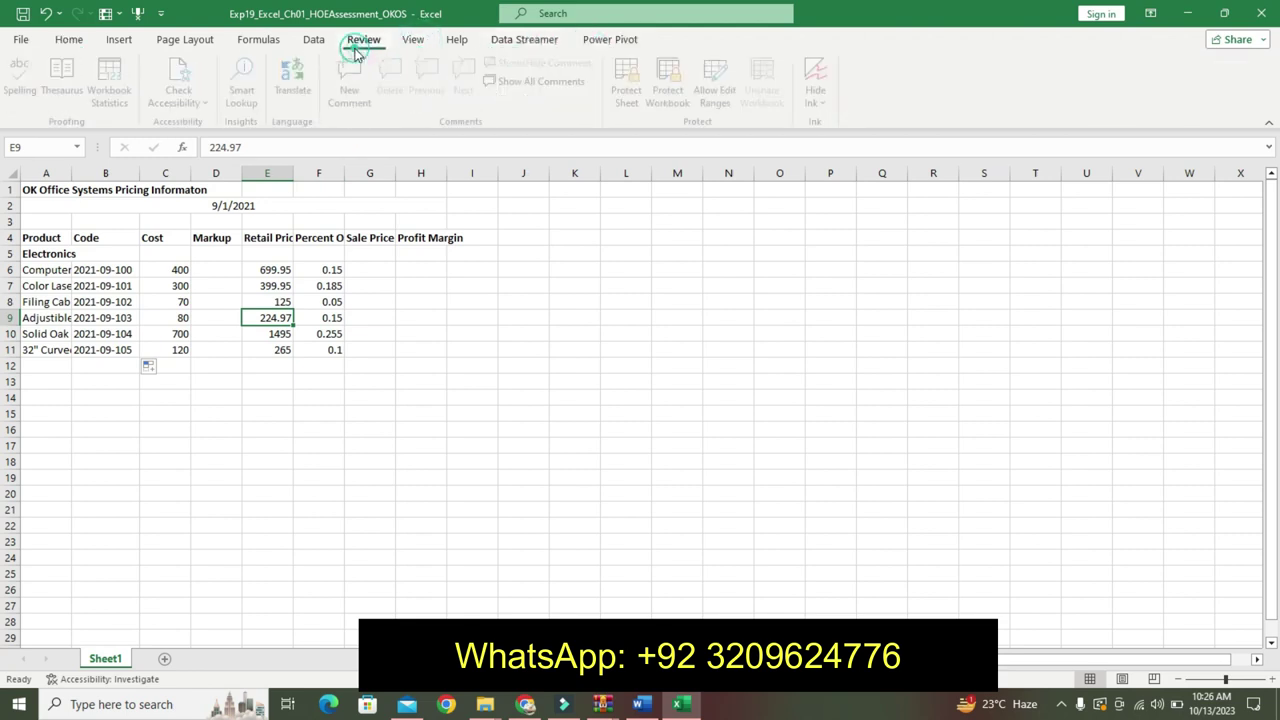
left_click(40, 78)
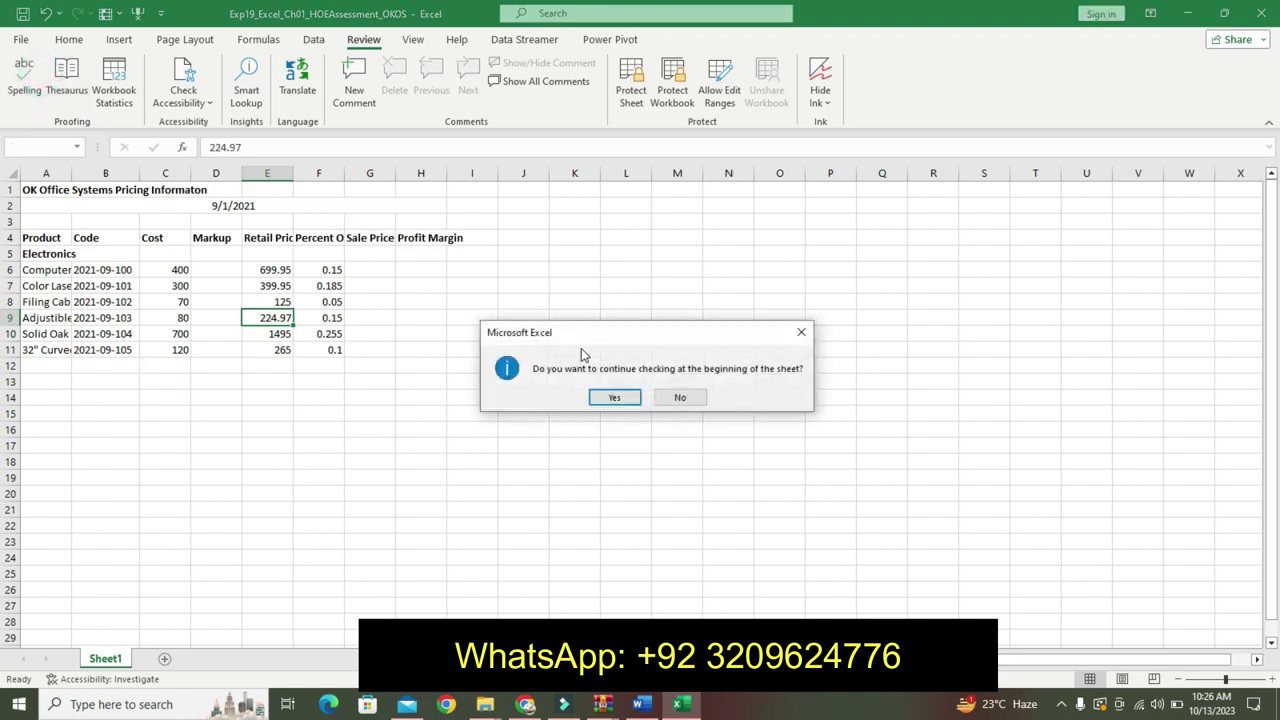
left_click(617, 398)
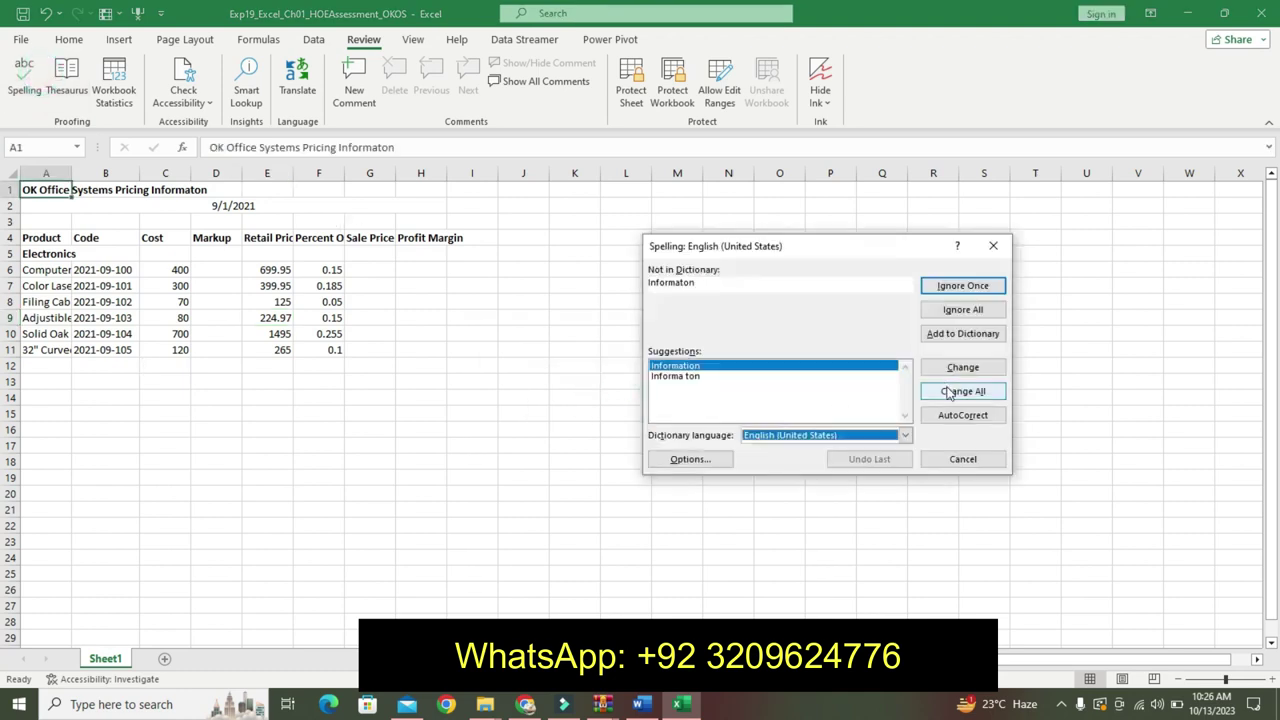
left_click(946, 394)
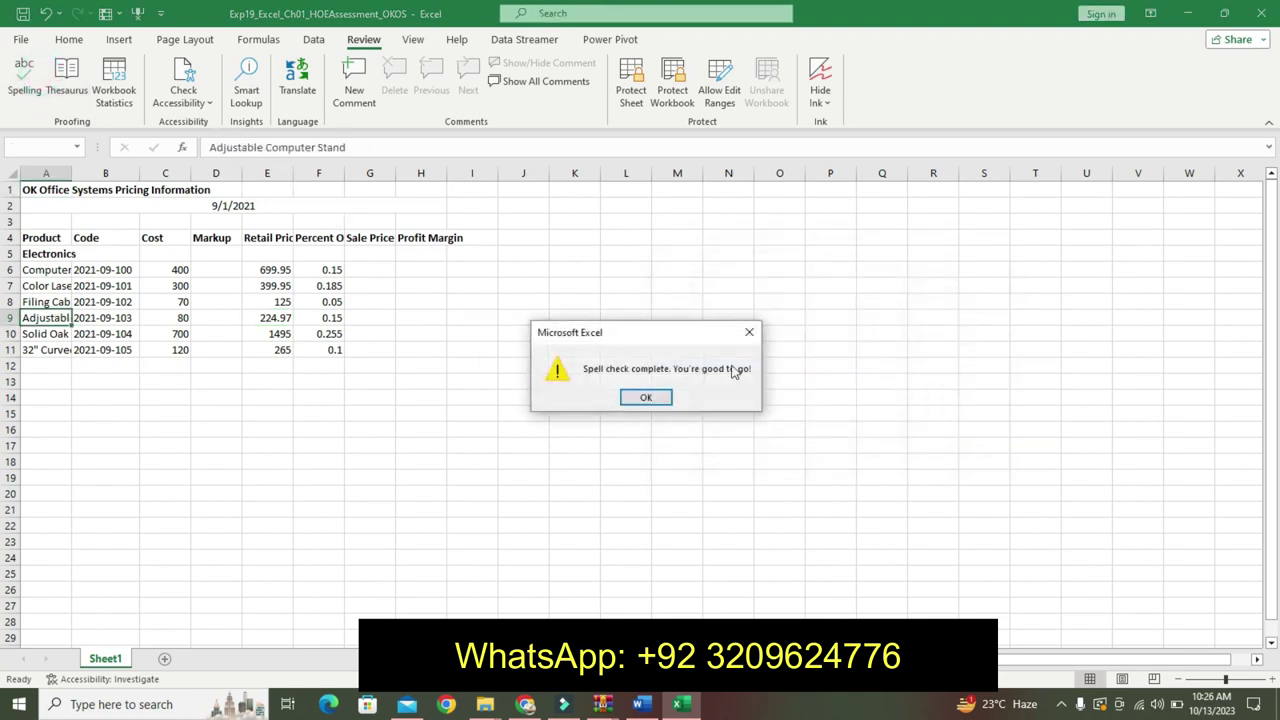
Close the completed spell check, switch to Word, and undo the highlighting and text formatting in step 4.
left_click(647, 397)
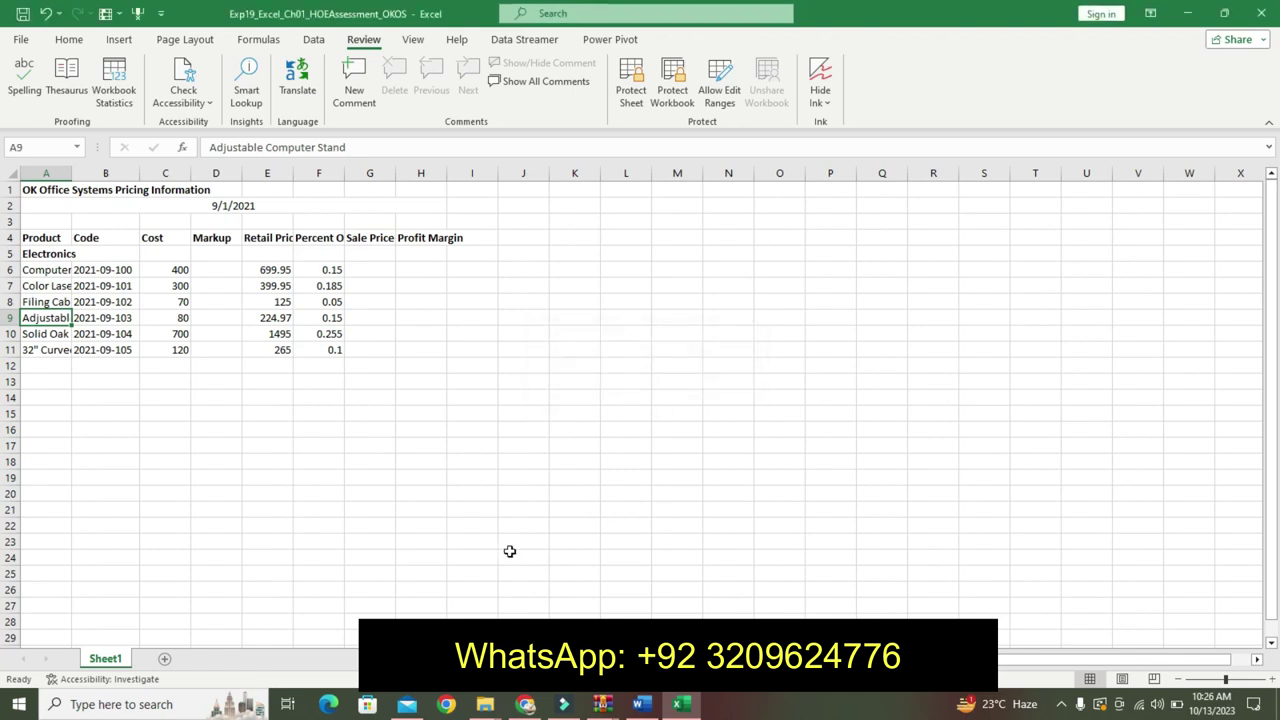
left_click(641, 704)
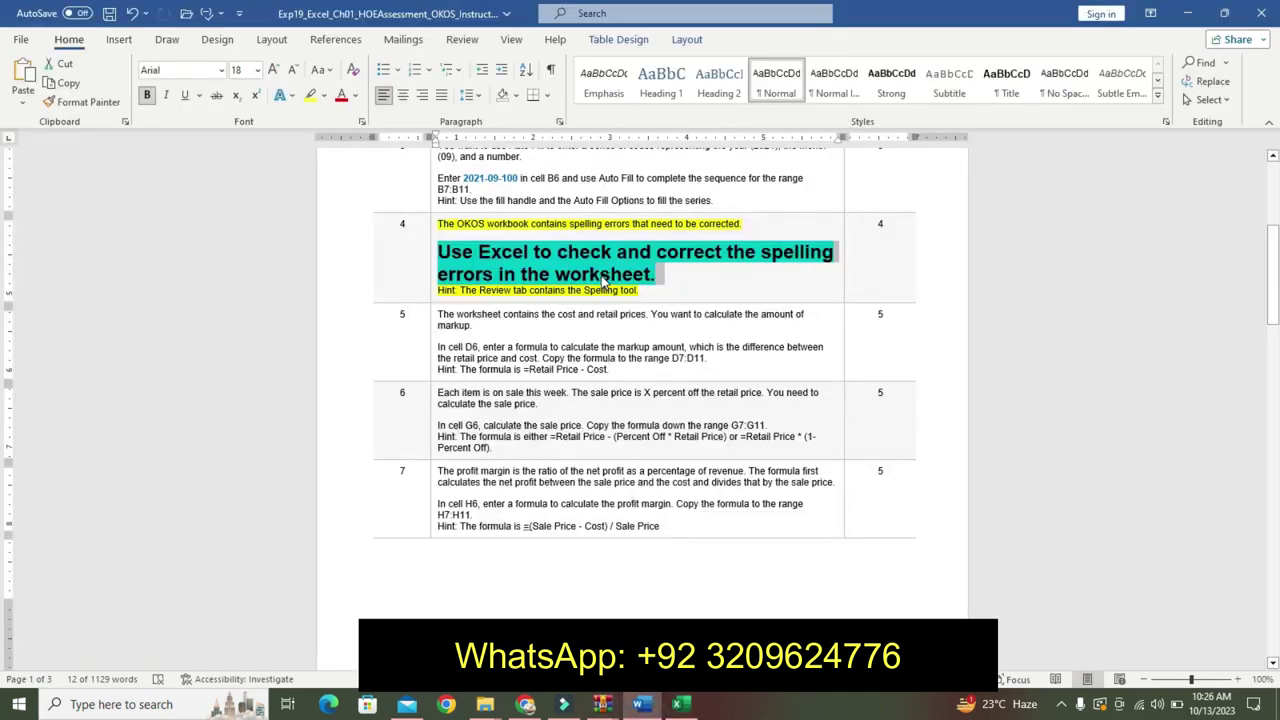
key("ctrl+z")
key("ctrl+z")
key("ctrl+z")
key("ctrl+z")
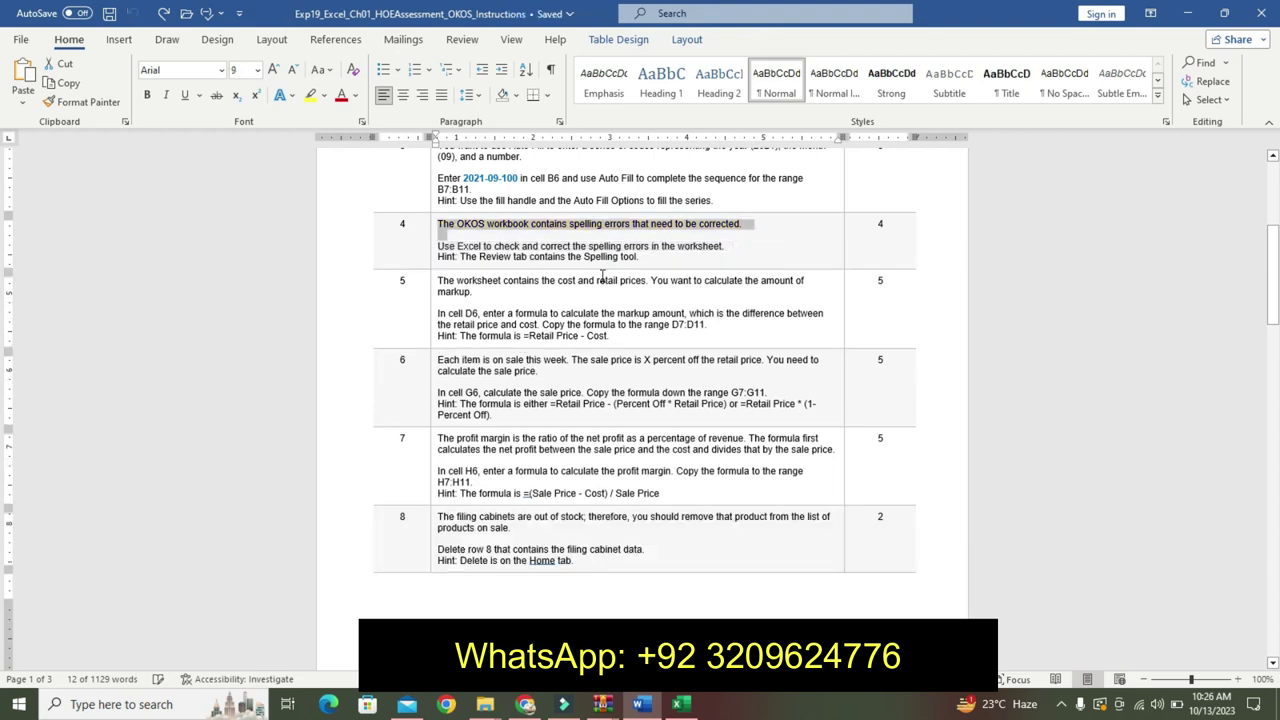
Highlight step 6's opening sentences in yellow and format its G6 sale price instruction as 12 pt bold text with turquoise highlighting.
left_click_drag(440, 362, 537, 371)
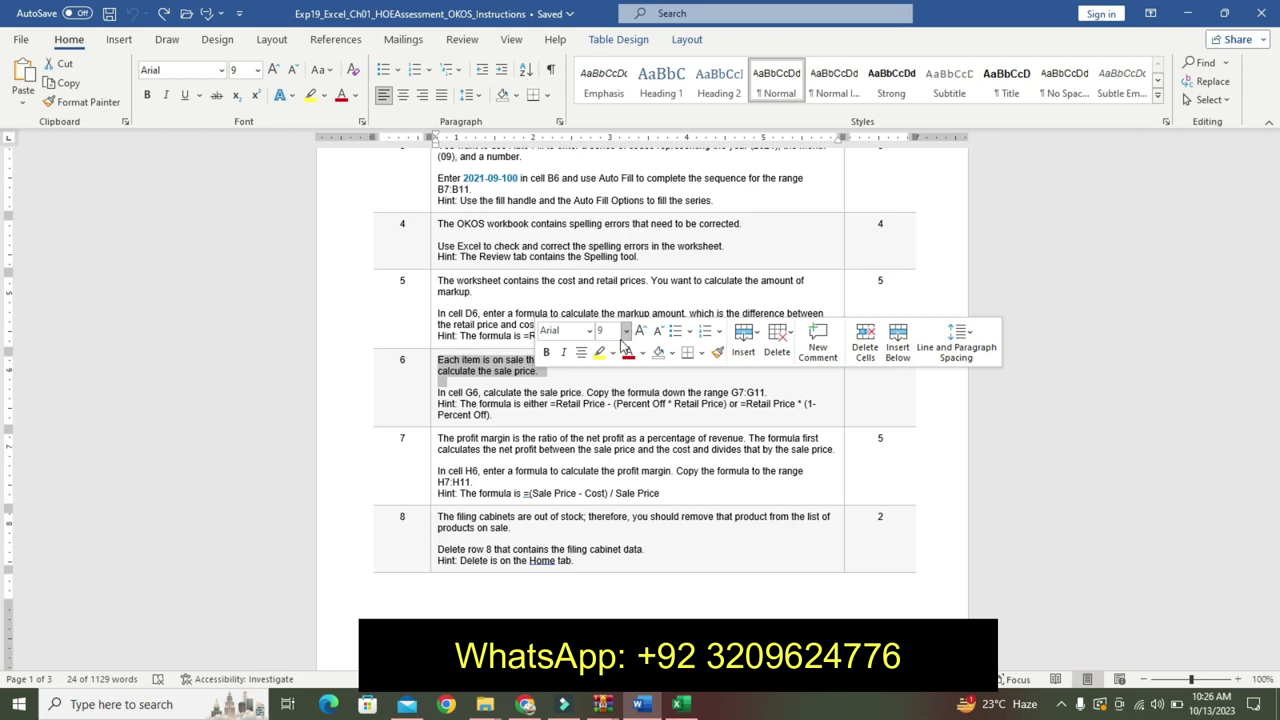
left_click(599, 352)
left_click_drag(438, 392, 773, 392)
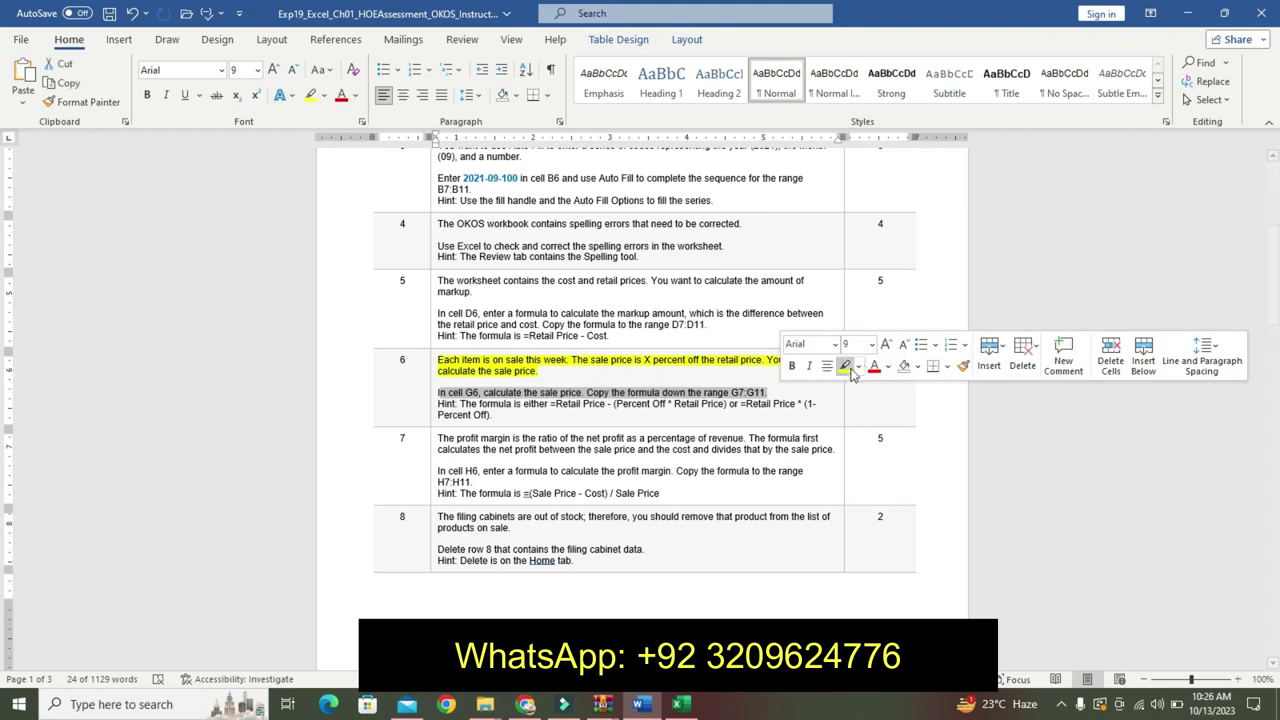
left_click(871, 344)
left_click(858, 441)
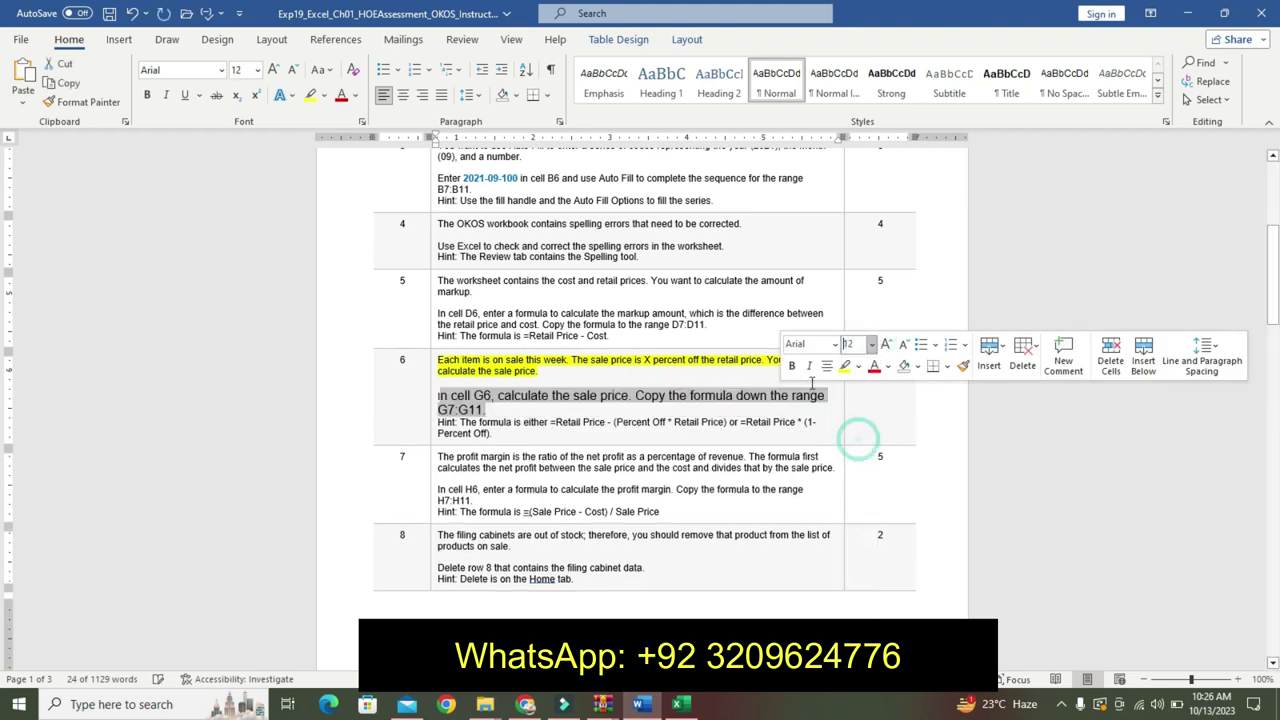
left_click(791, 366)
left_click(859, 367)
left_click(894, 392)
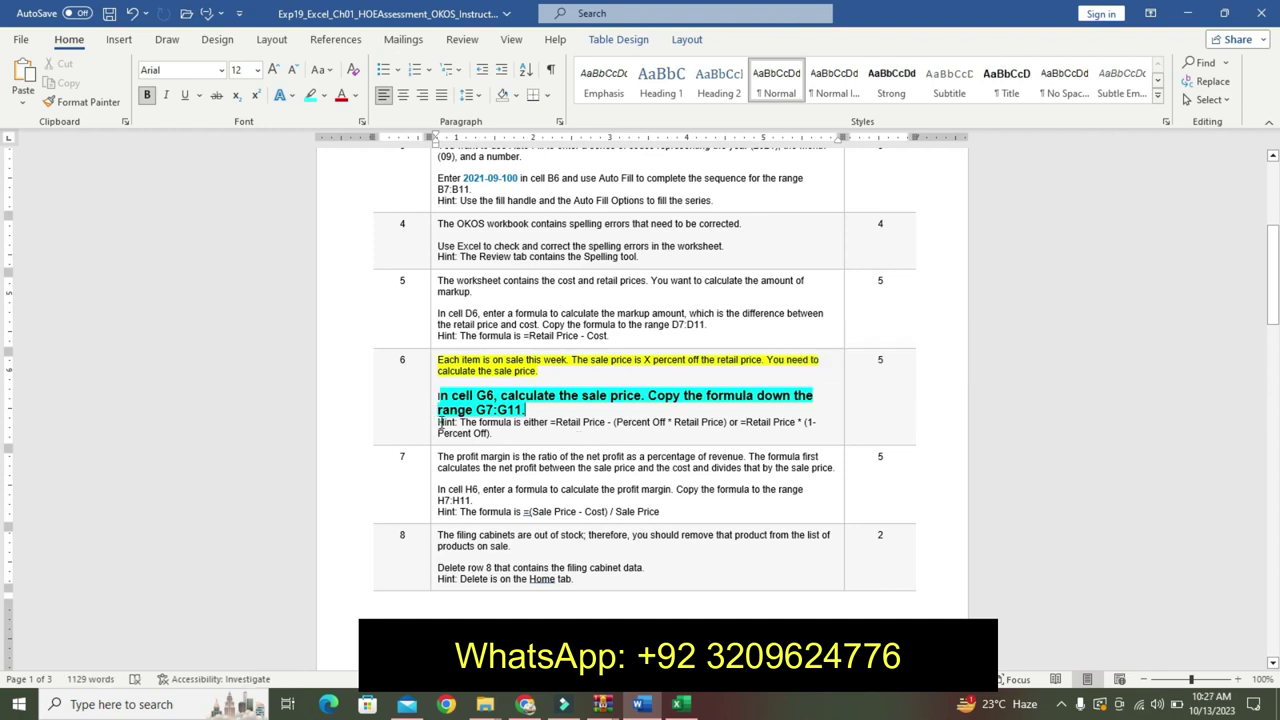
Highlight step 6's hint about the sale price formula in yellow.
left_click_drag(437, 424, 487, 434)
left_click(571, 410)
left_click(568, 428)
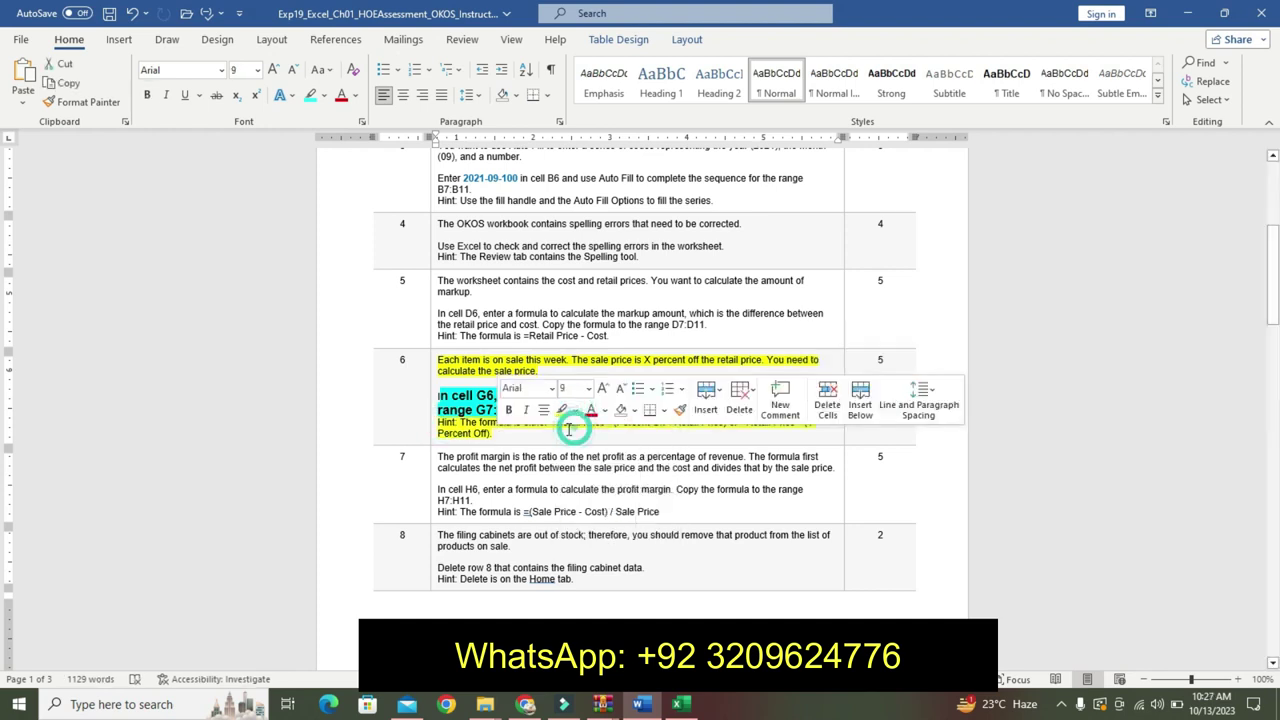
Format the word In at the start of step 6's instruction as 14 pt bold red text with turquoise highlighting.
triple_click(440, 397)
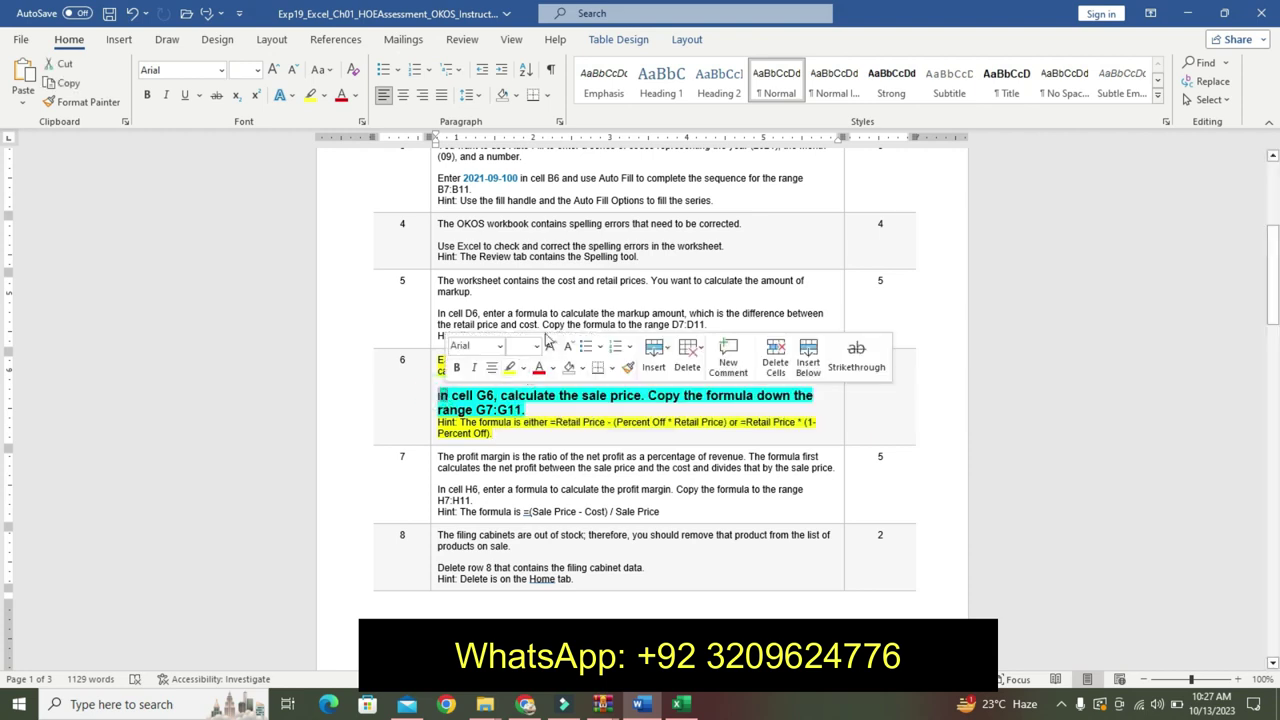
left_click(536, 346)
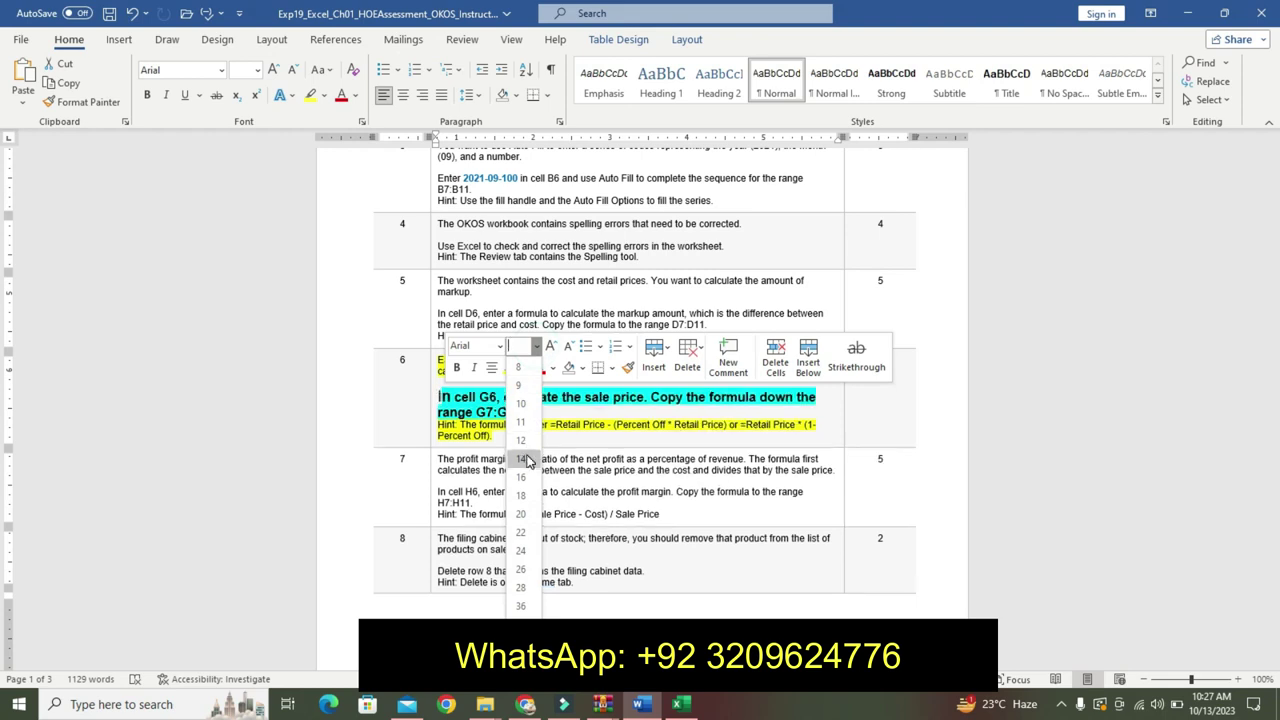
left_click(524, 458)
left_click(456, 367)
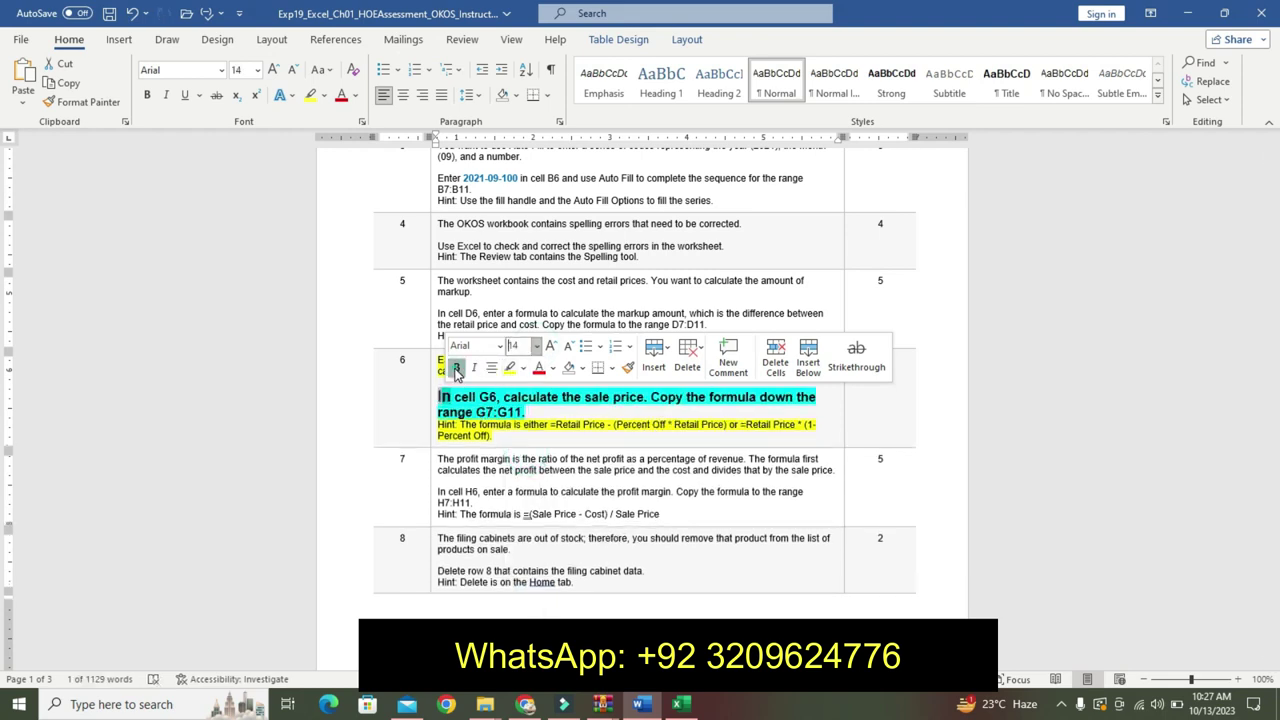
left_click(523, 368)
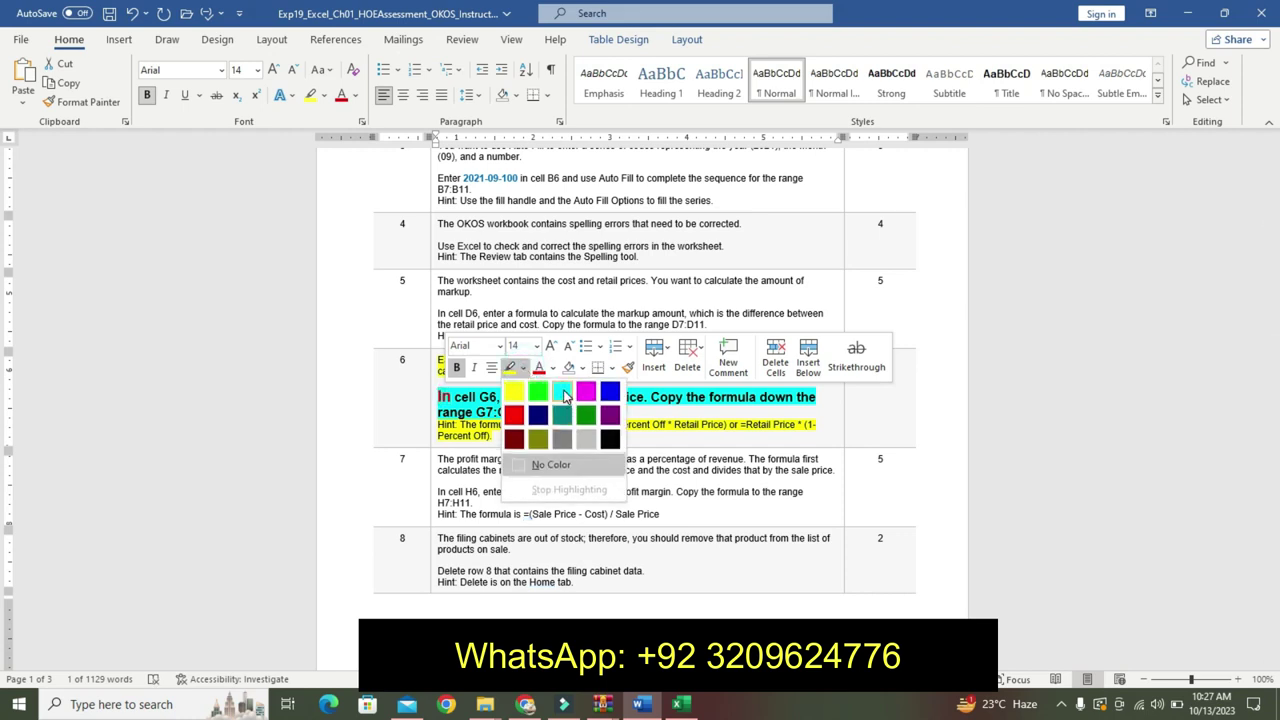
left_click(563, 395)
left_click(474, 412)
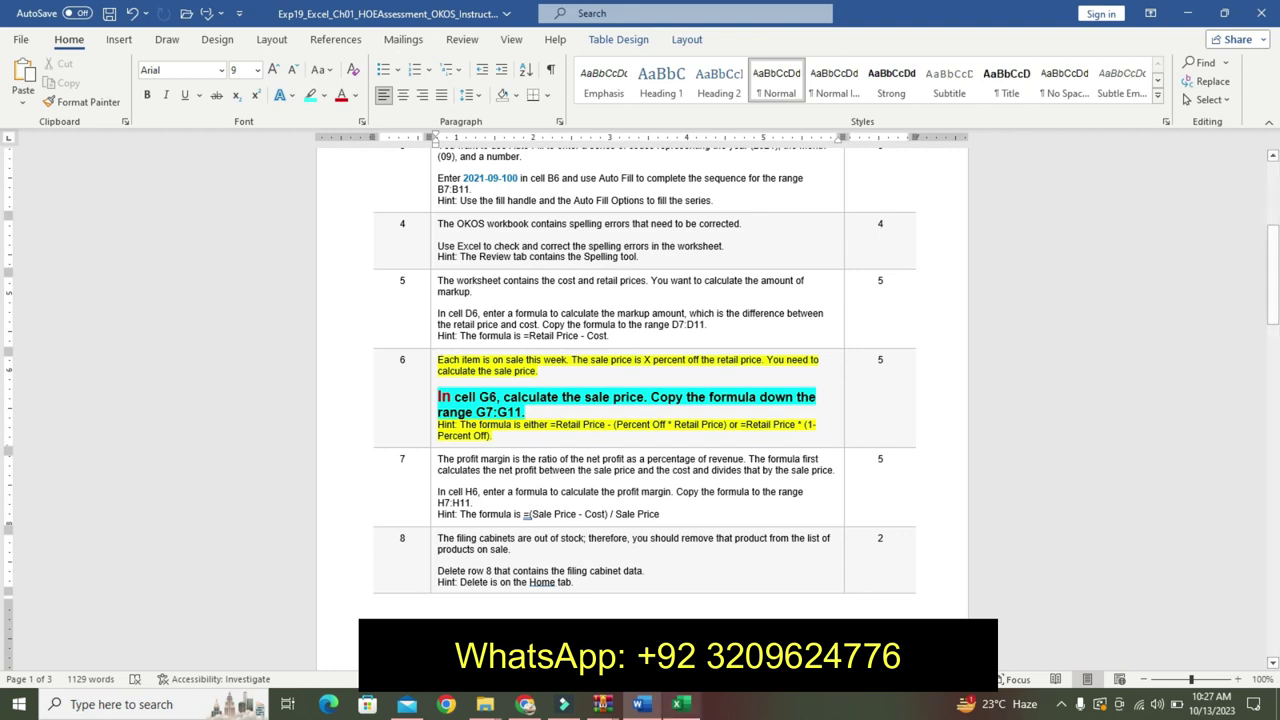
Switch to Excel to select cell G6, and return to Word to undo all of step 6's highlighting and formatting.
left_click(680, 704)
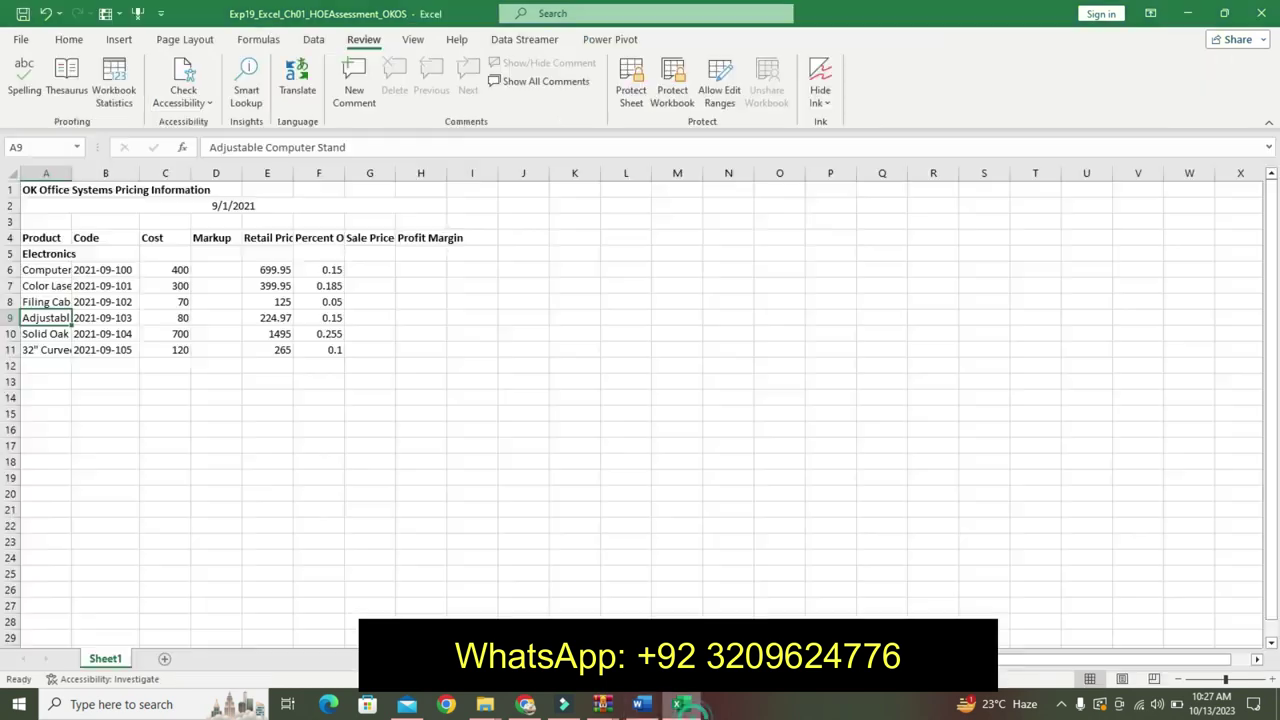
left_click(229, 272)
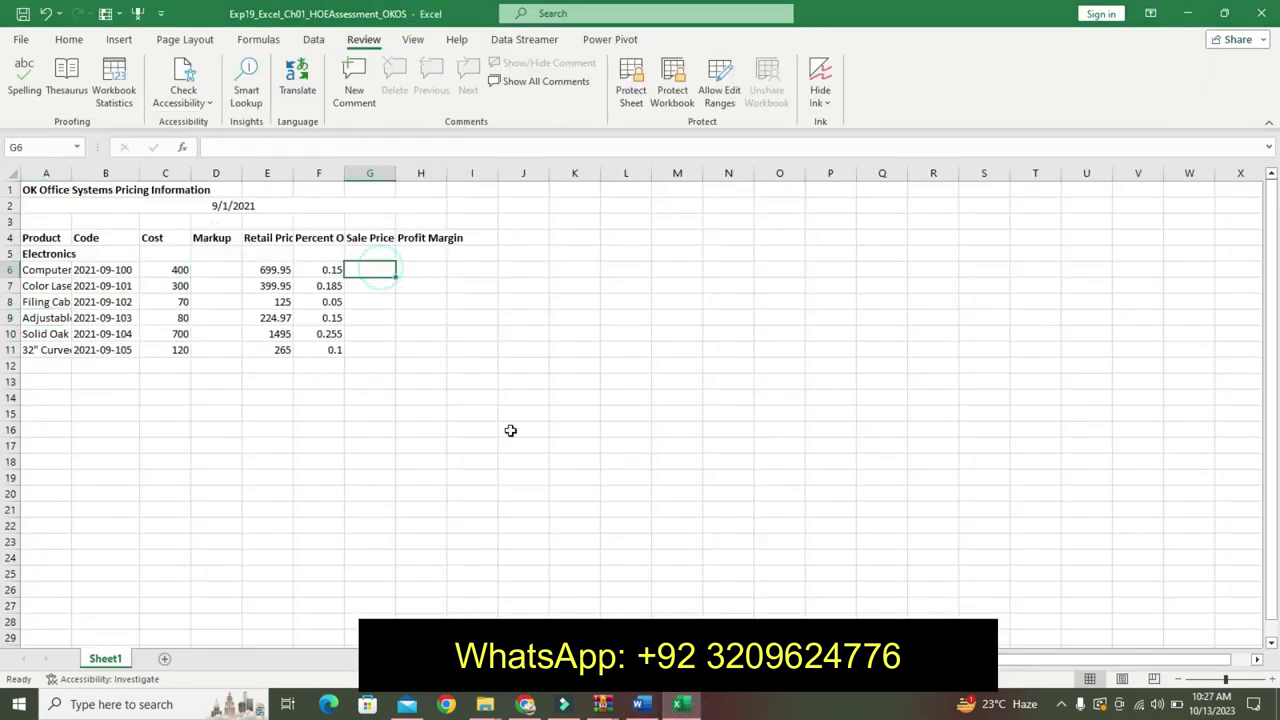
left_click(641, 704)
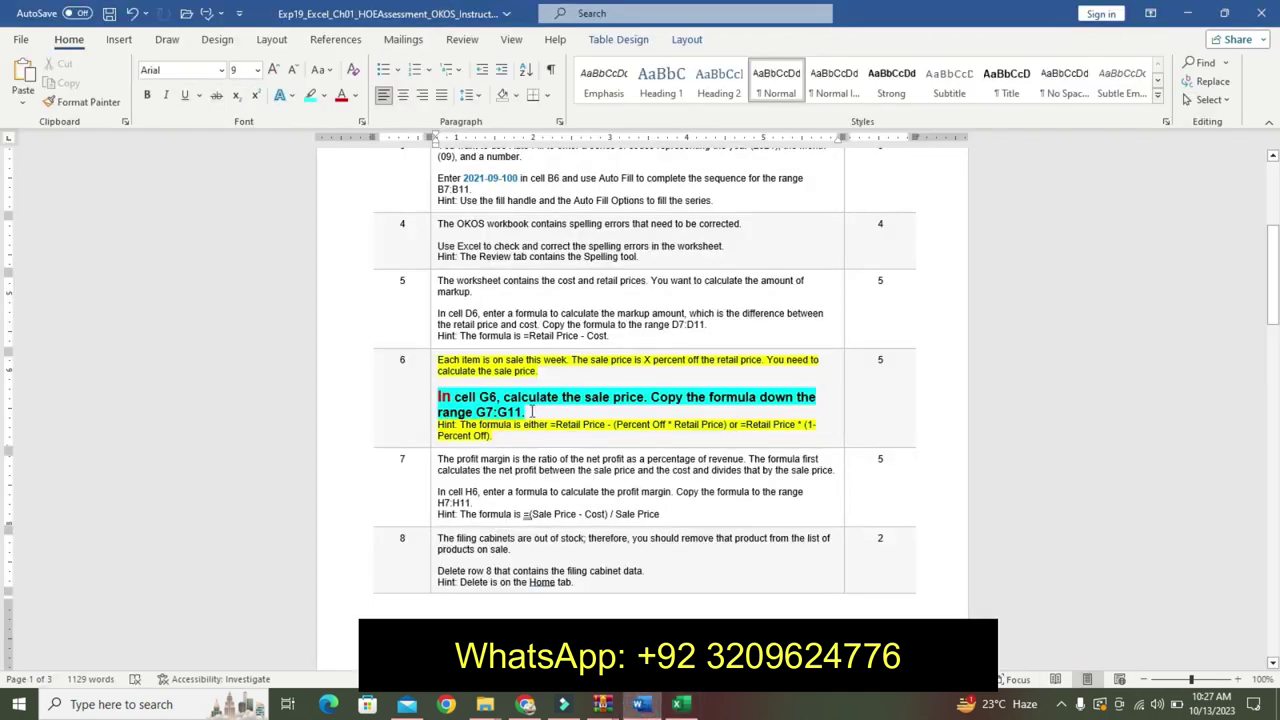
key("ctrl+z")
key("ctrl+z")
key("ctrl+z")
key("ctrl+z")
key("ctrl+z")
key("ctrl+z")
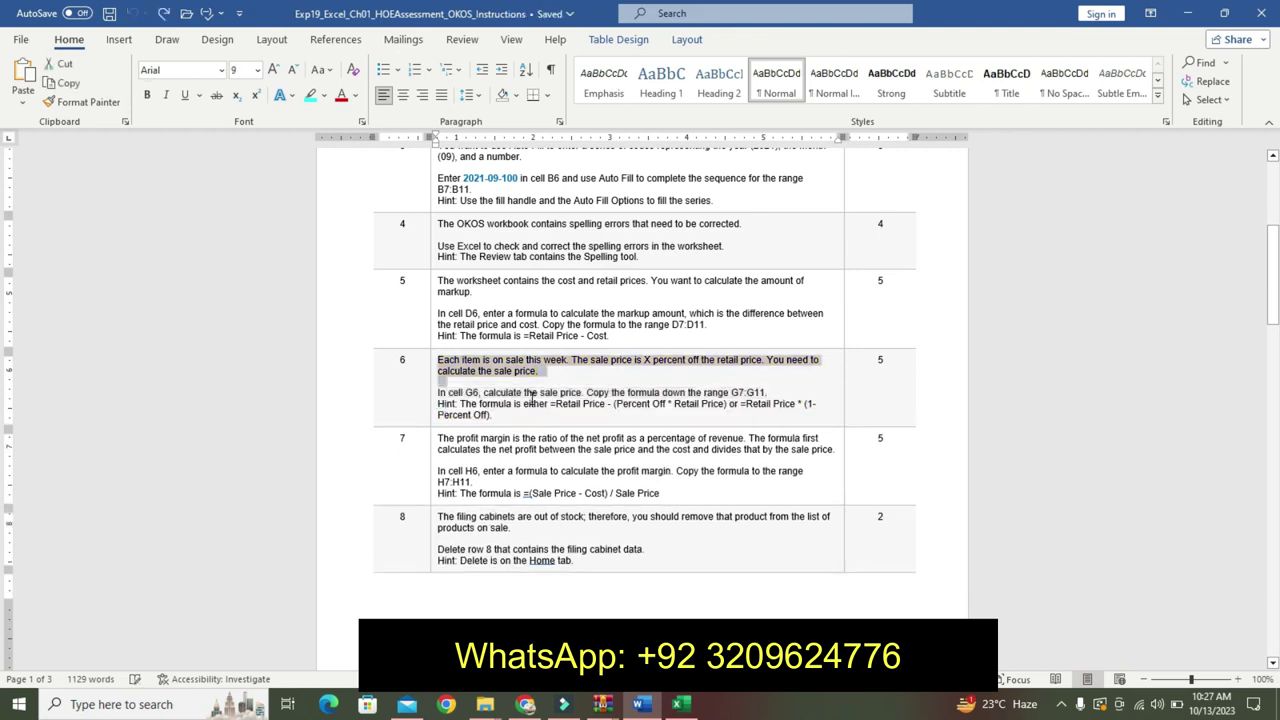
Highlight step 5's opening sentences in yellow and format its D6 markup instruction as 14 pt bold text with turquoise highlighting.
triple_click(438, 283)
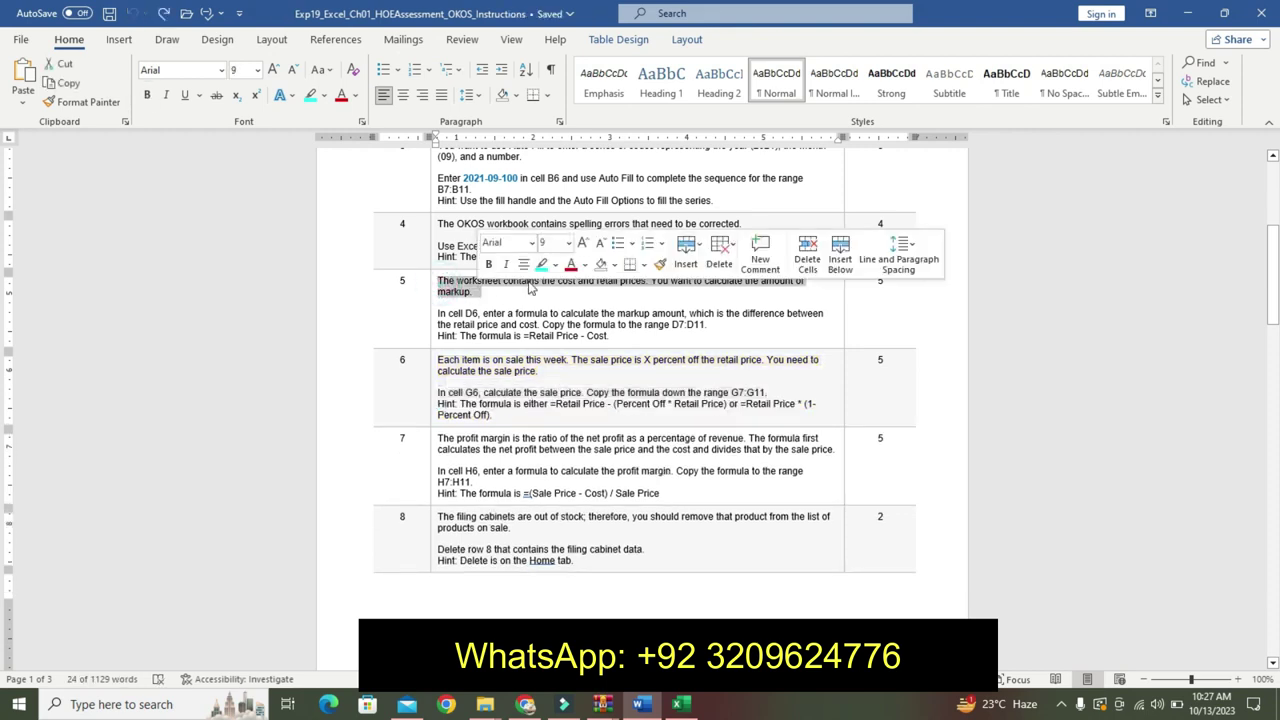
left_click(555, 265)
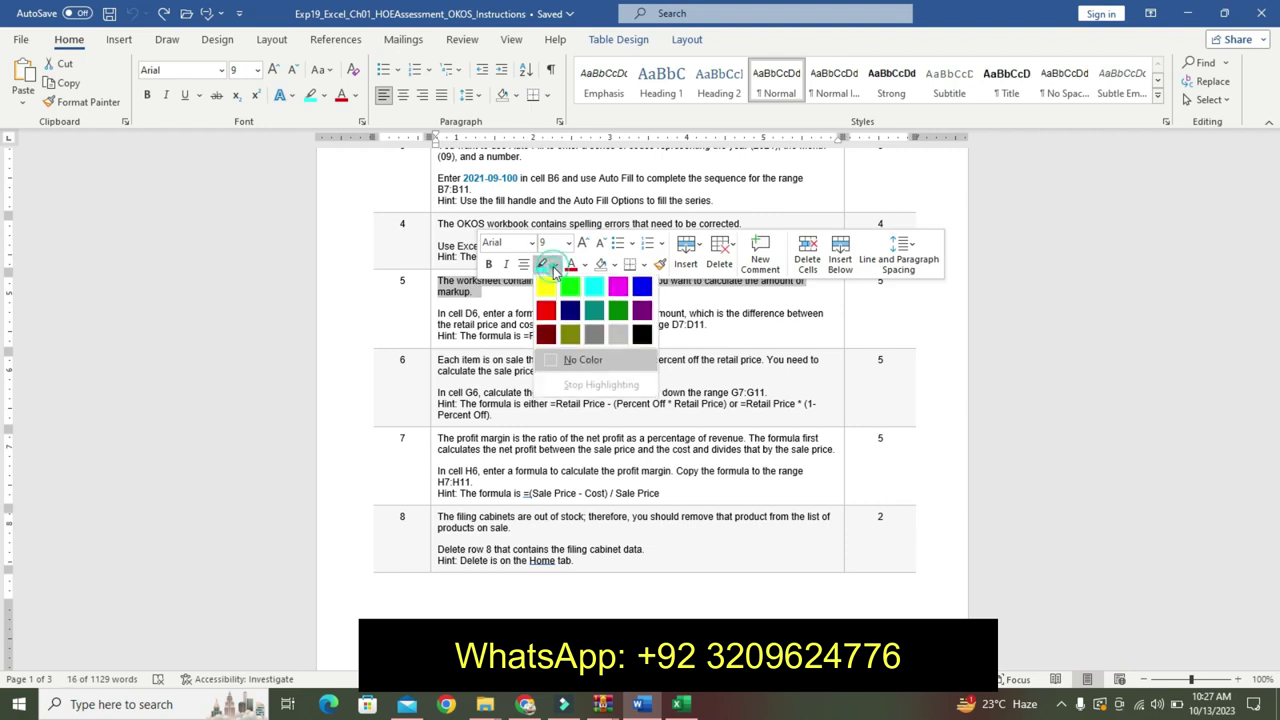
left_click(545, 290)
left_click_drag(443, 313, 617, 322)
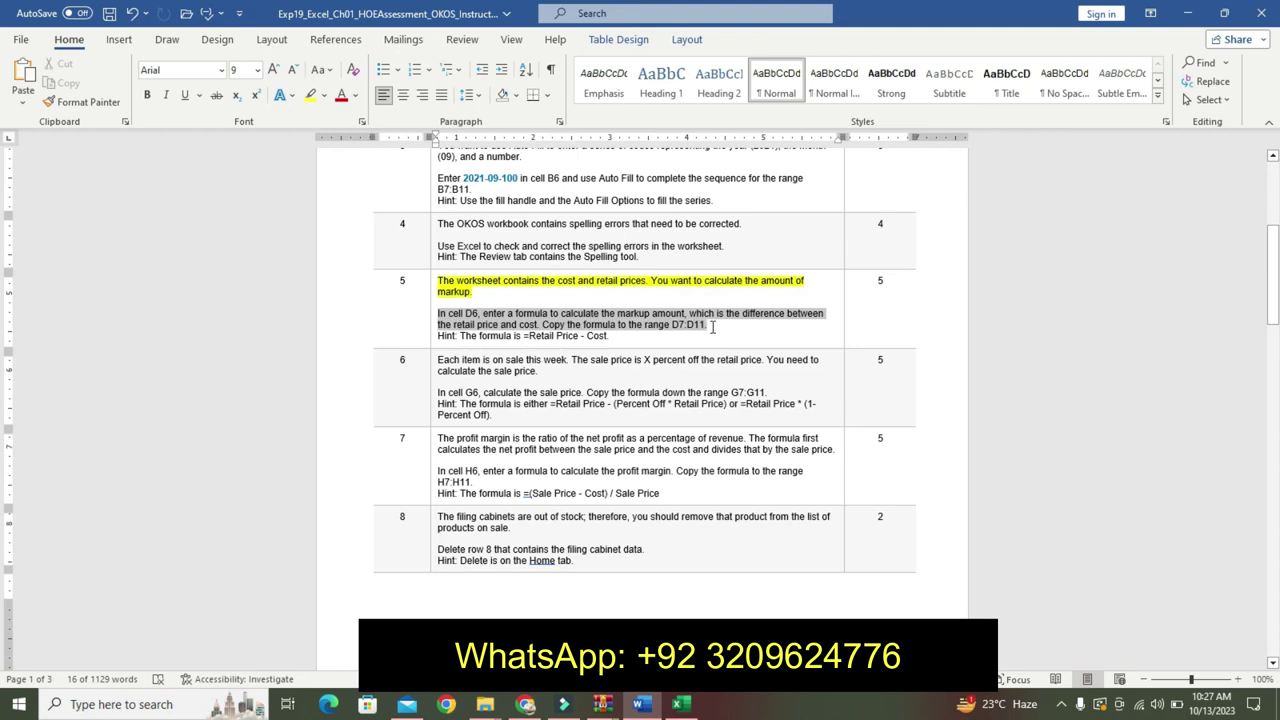
left_click(801, 283)
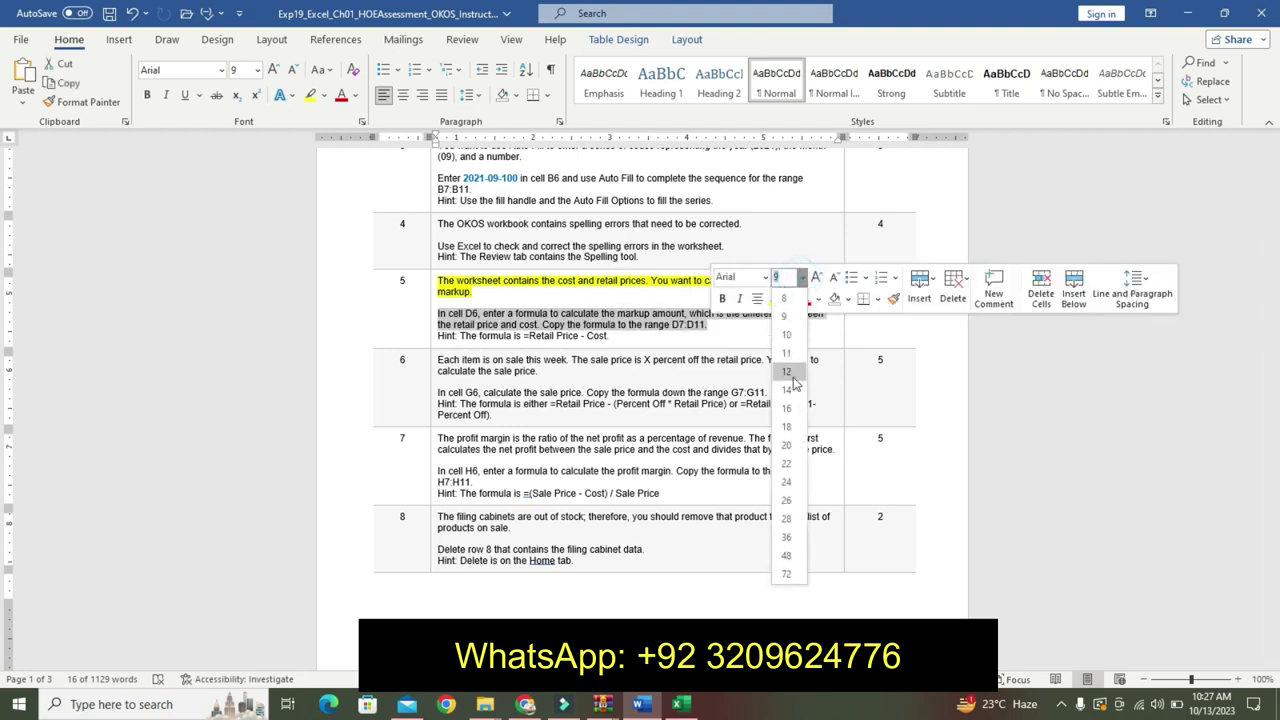
left_click(790, 381)
left_click(723, 299)
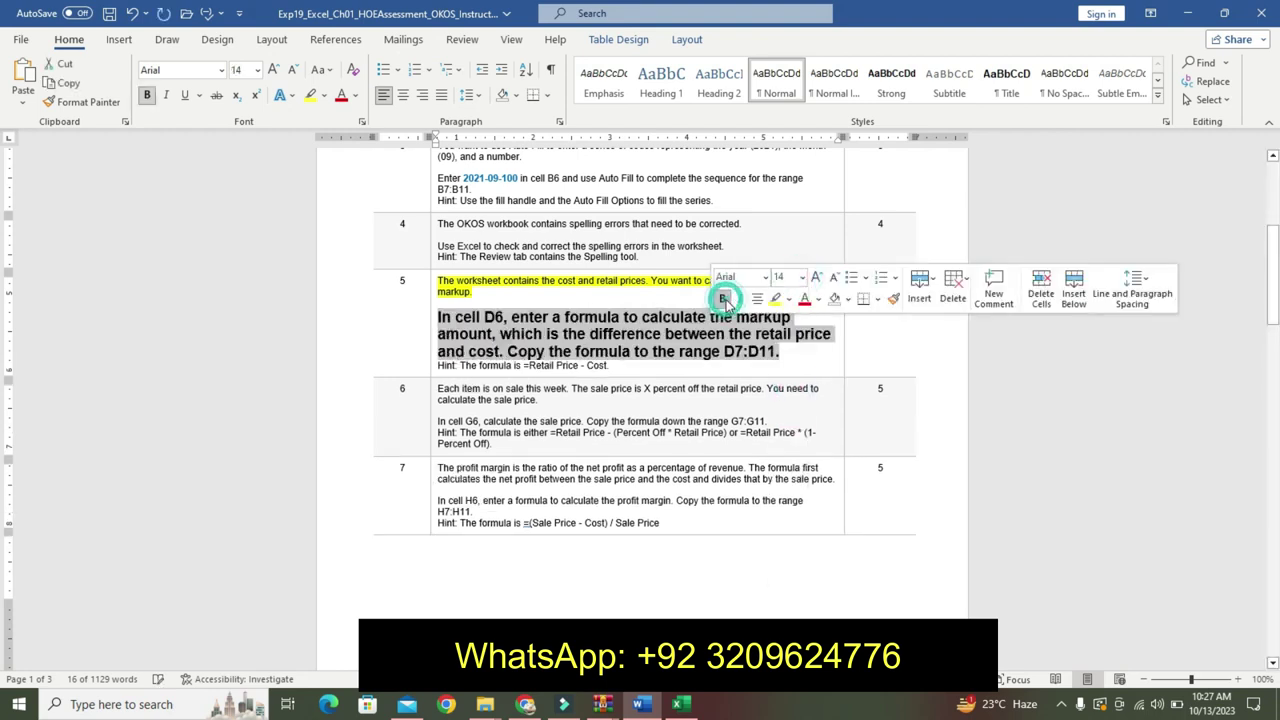
left_click(789, 299)
left_click(829, 324)
Highlight step 5's hint about the Retail Price - Cost formula in yellow.
left_click_drag(437, 366, 610, 366)
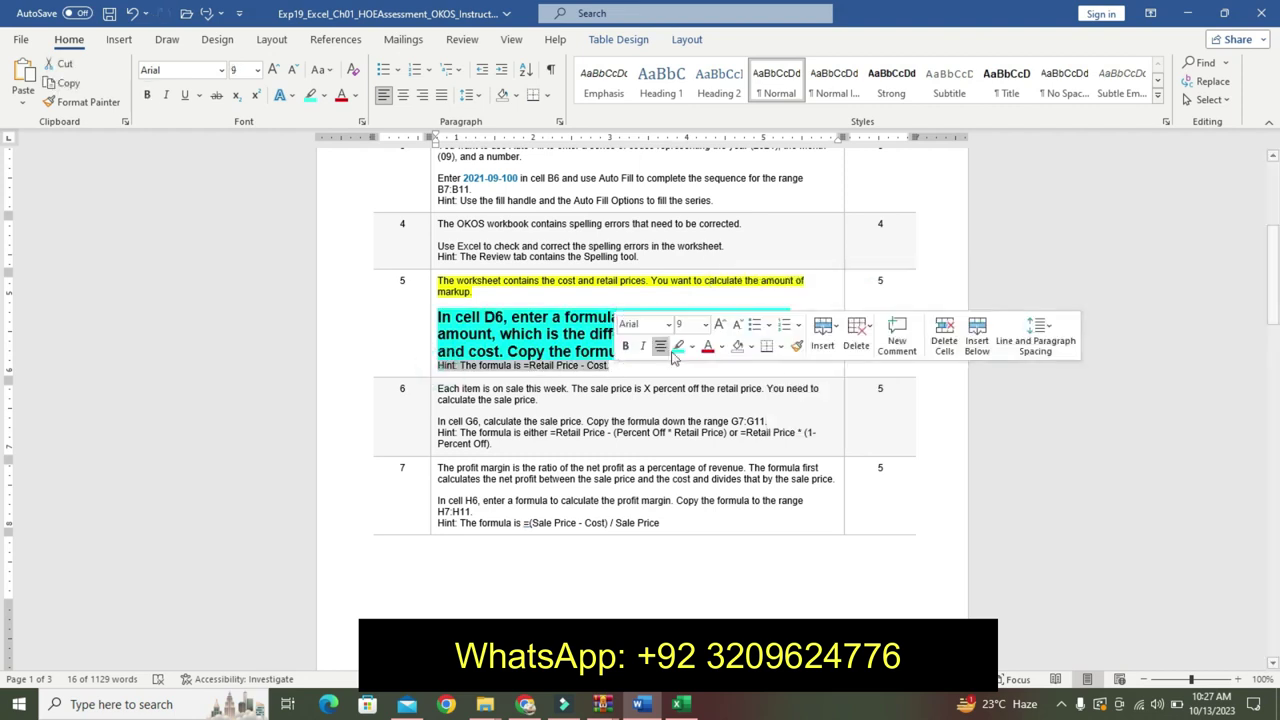
left_click(691, 346)
left_click(683, 371)
left_click(420, 351)
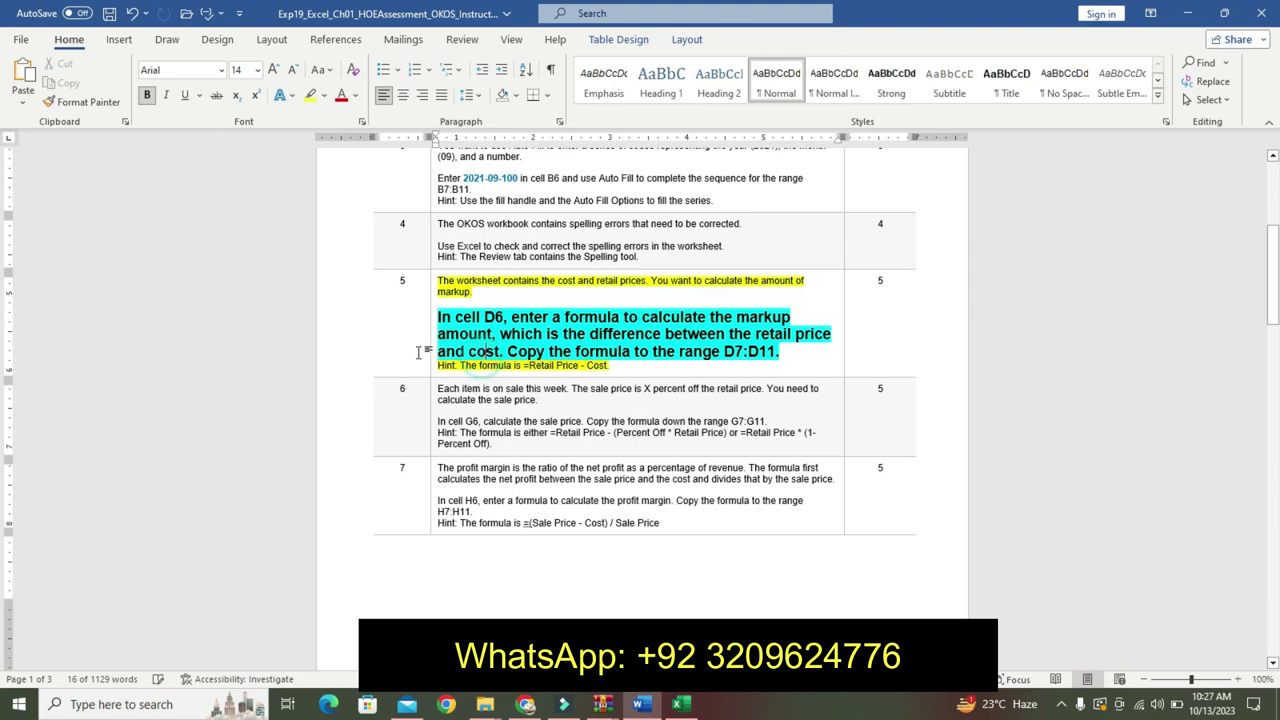
Switch to Excel and enter the markup formula =E6-C6 in cell D6, rechecking step 5 in Word for the calculation.
left_click(680, 704)
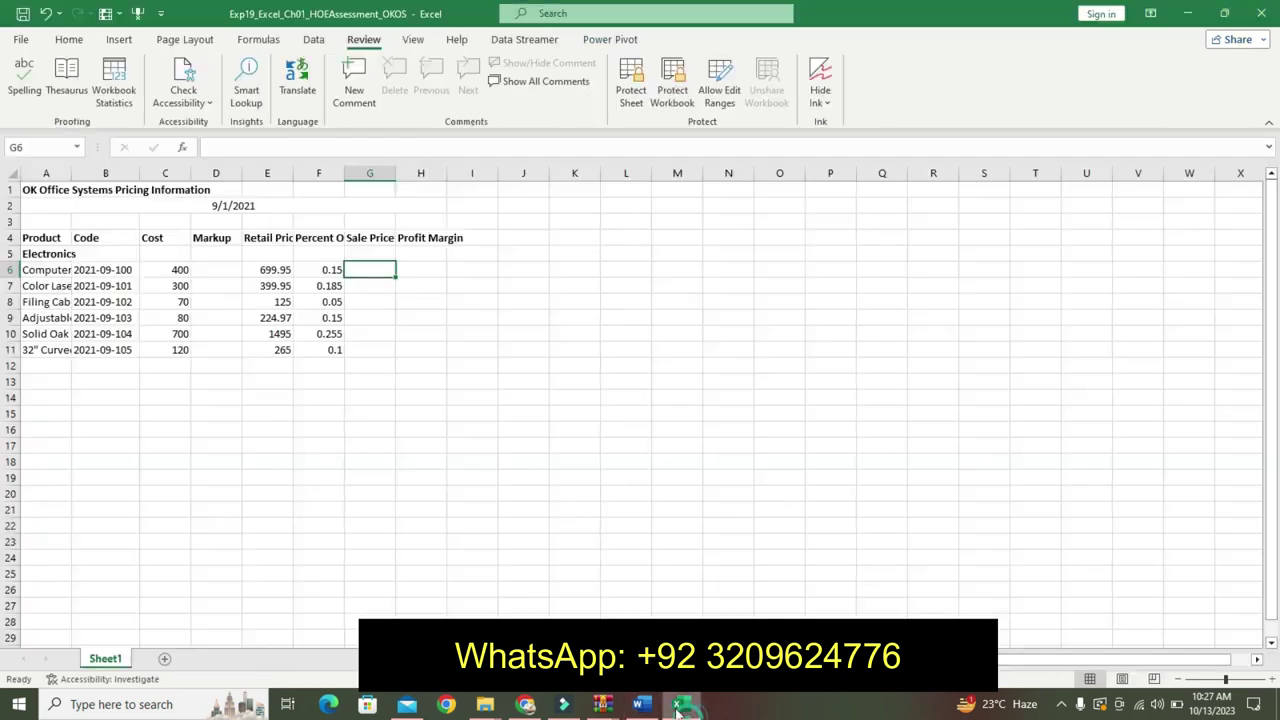
left_click(213, 266)
type("=")
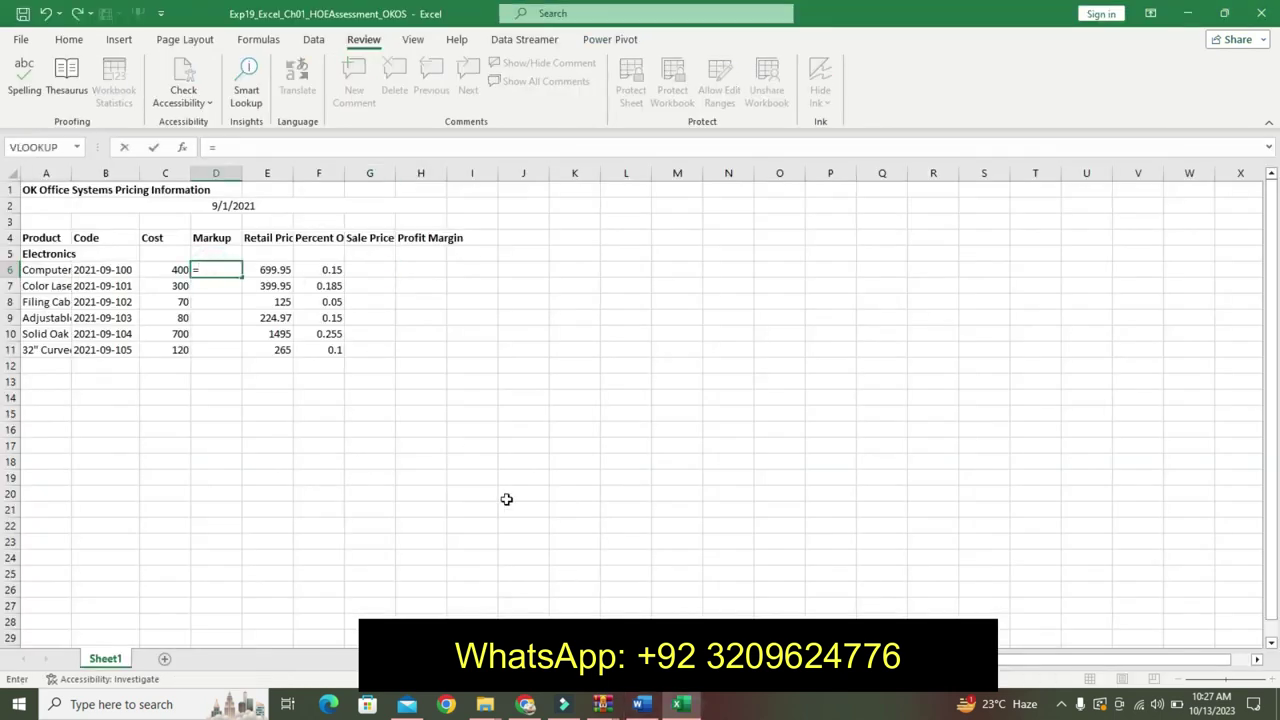
left_click(641, 704)
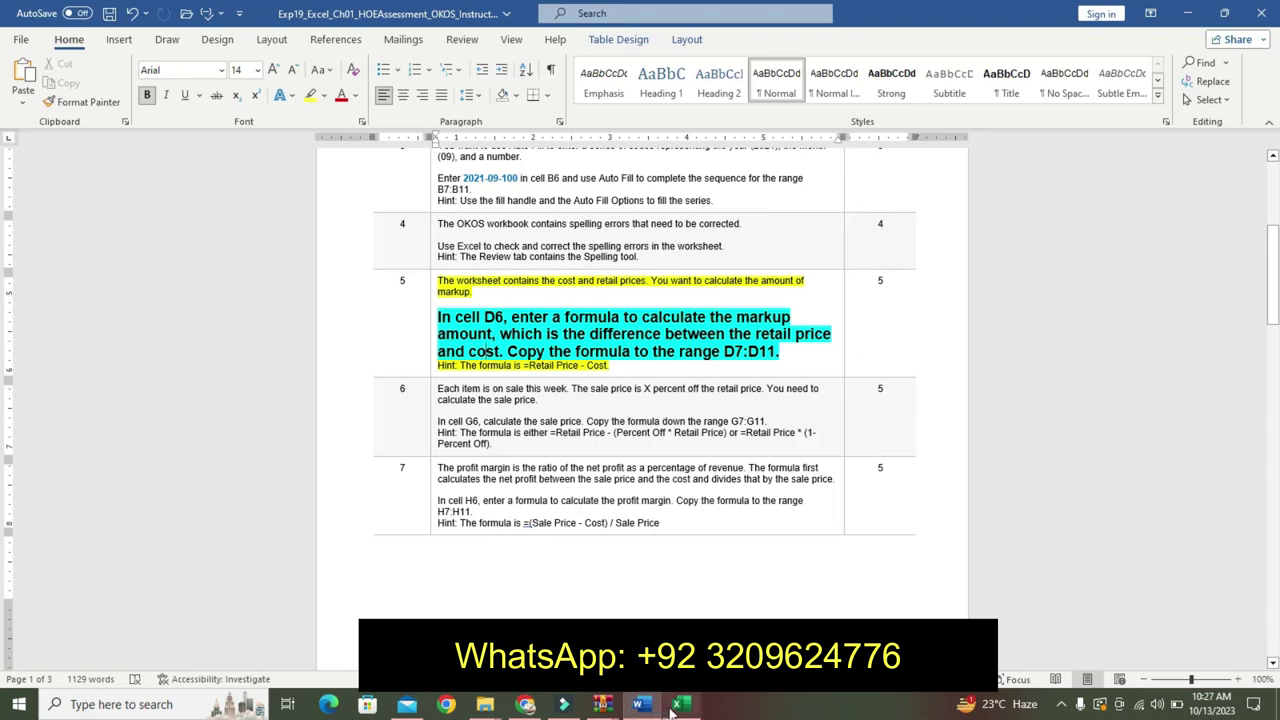
mouse_move(672, 708)
key("alt+Tab")
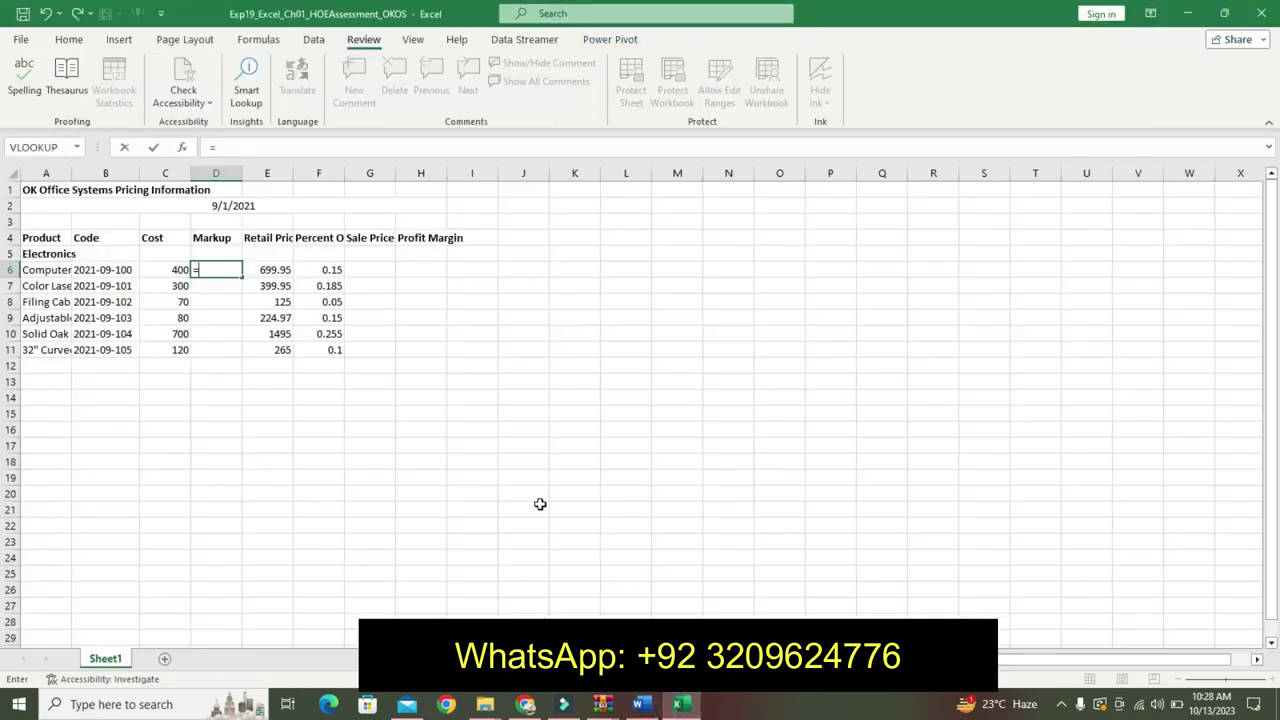
left_click(270, 272)
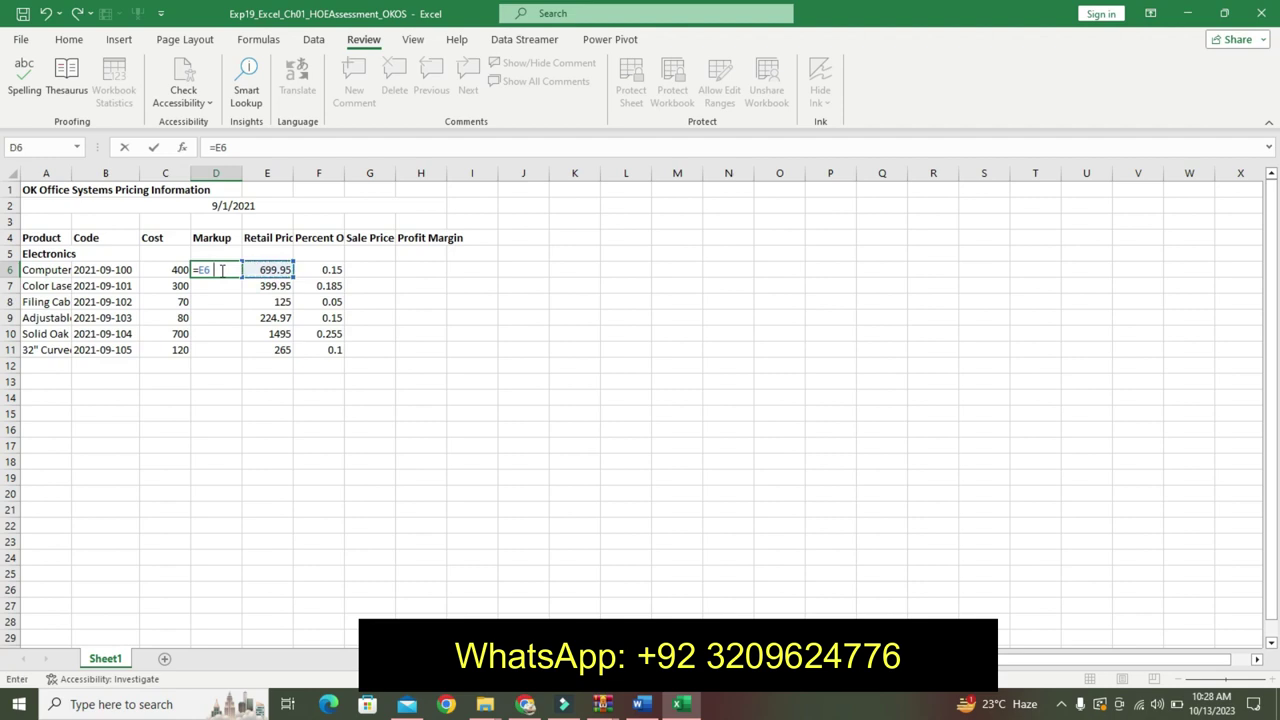
type("-")
left_click(180, 270)
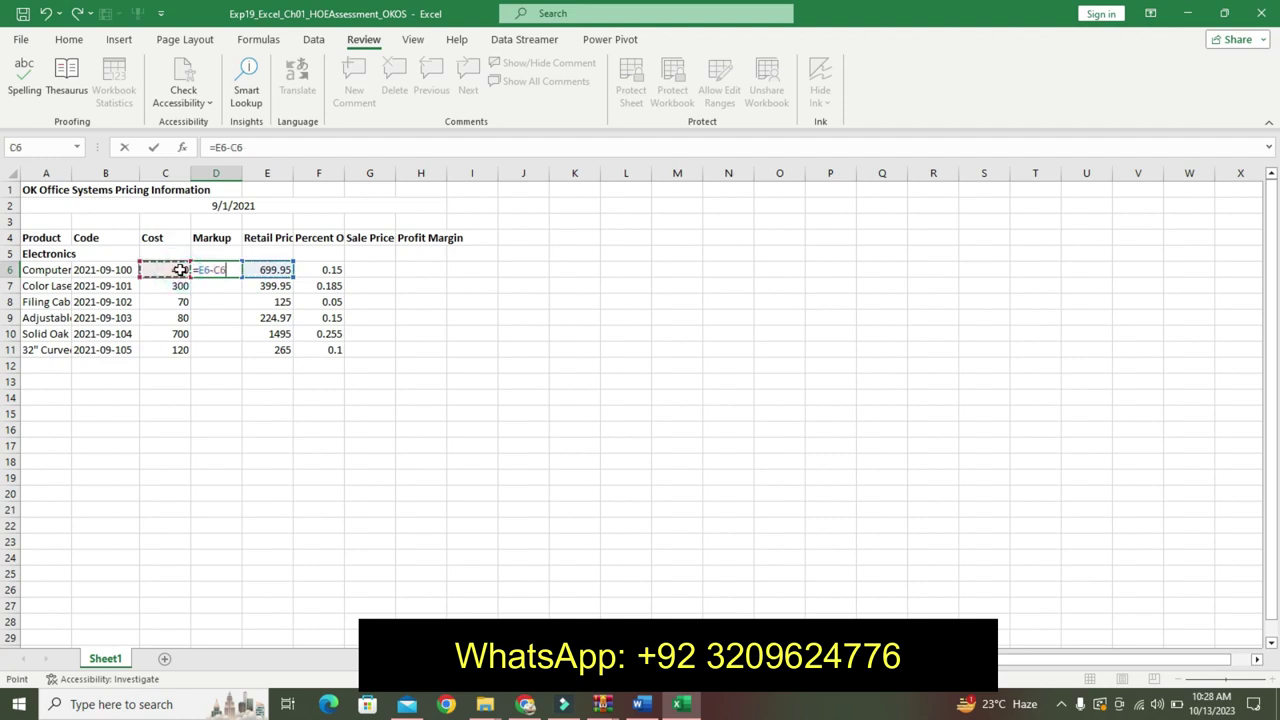
key("Return")
Copy the markup formula from D6 down through D11, checking the required range in Word's step 5.
left_click(230, 271)
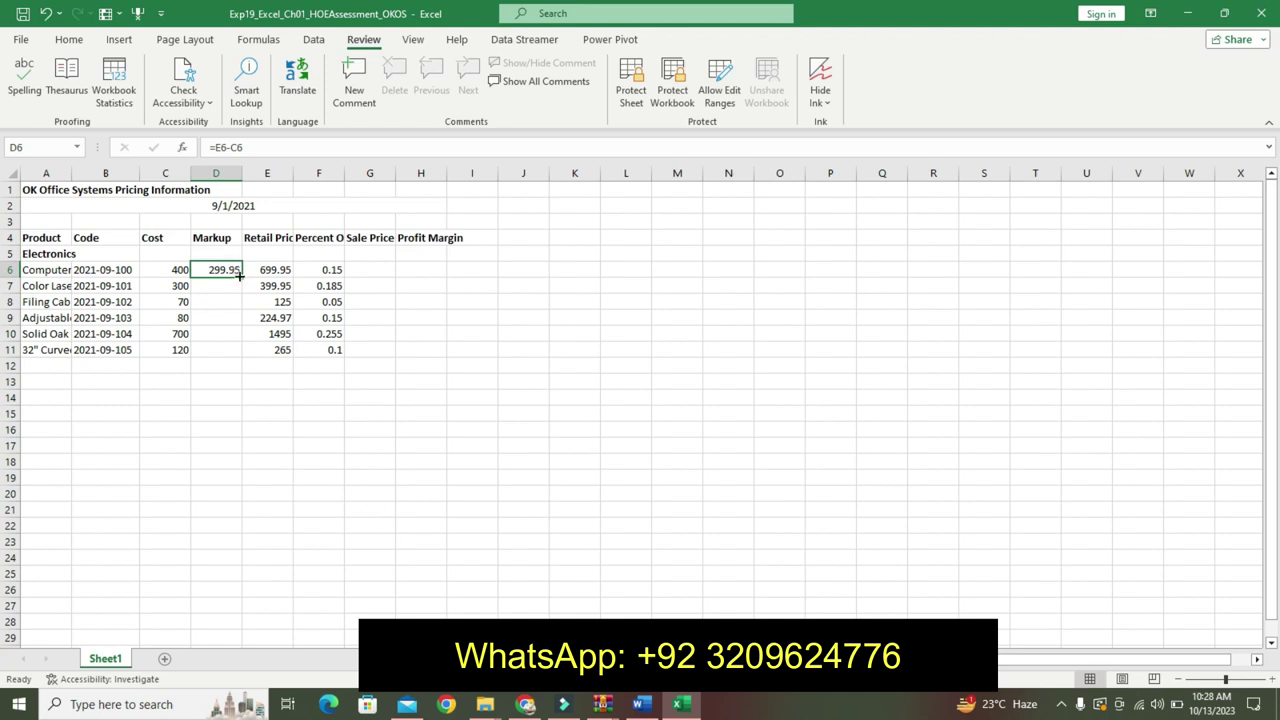
mouse_move(243, 279)
left_mouse_down()
mouse_move(241, 317)
mouse_move(249, 254)
mouse_move(242, 276)
left_mouse_up()
left_click(640, 704)
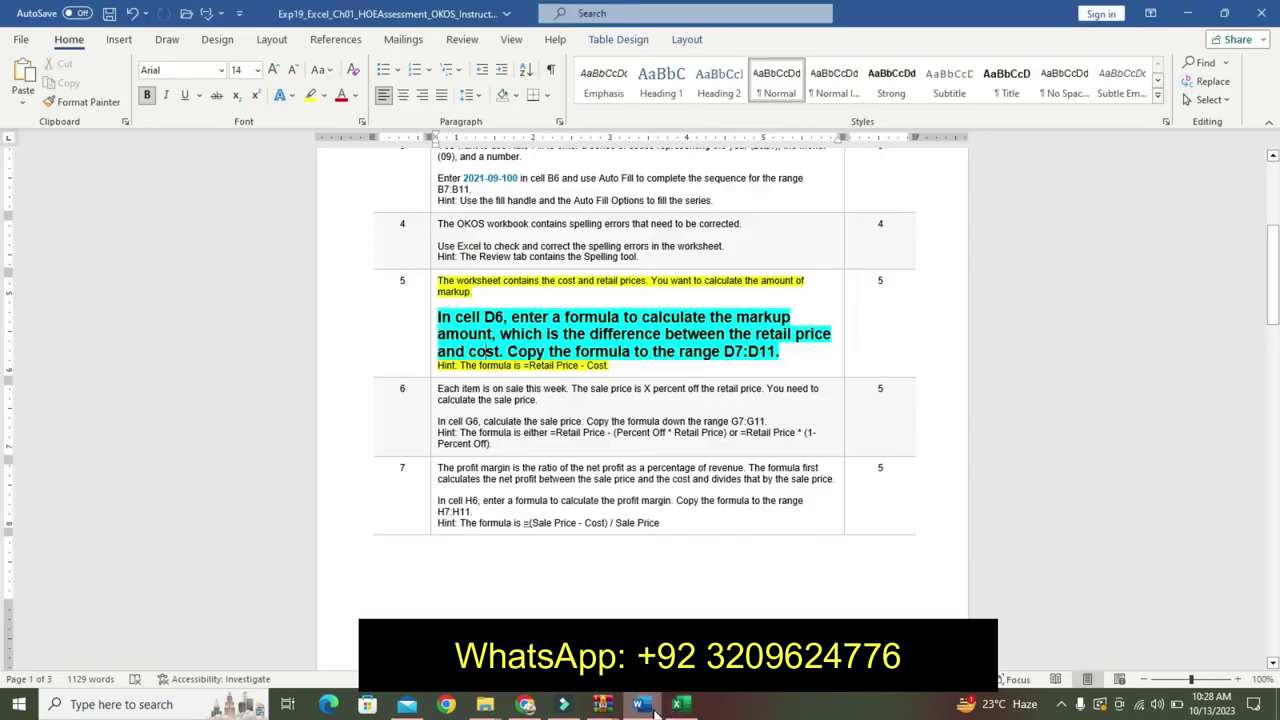
left_click(676, 704)
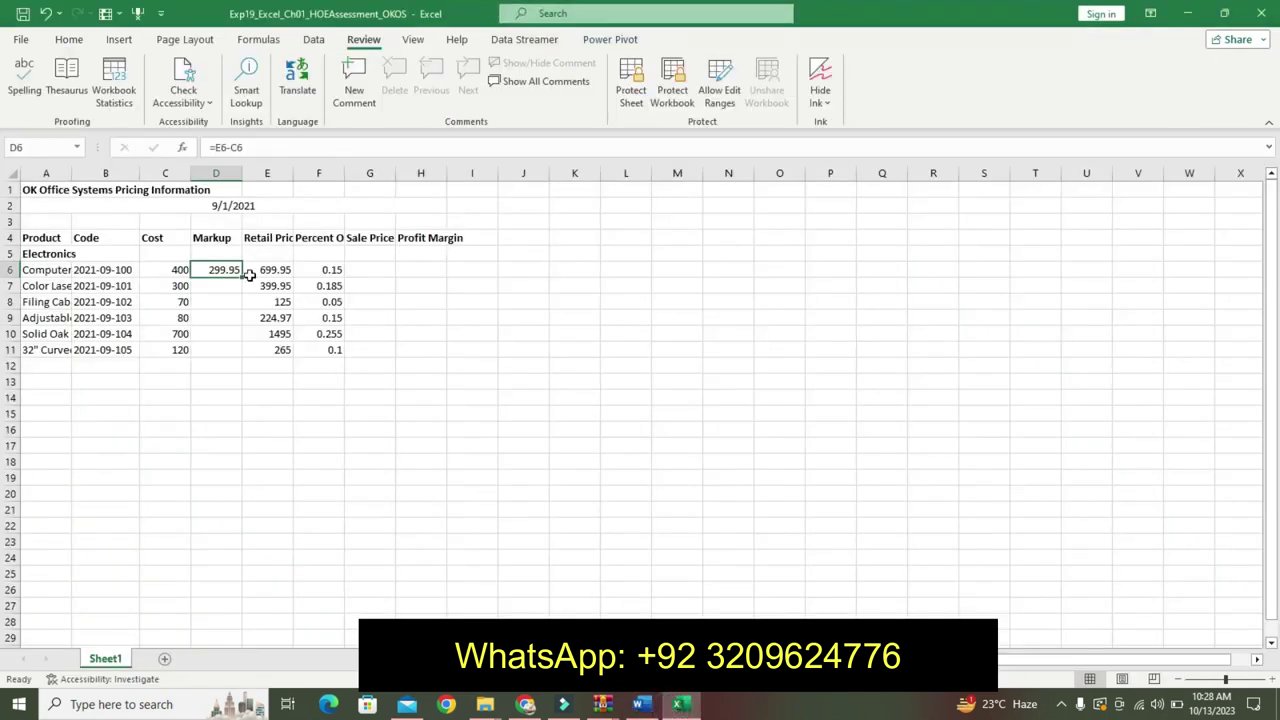
left_click_drag(243, 277, 230, 358)
Switch to Word and undo the highlighting and text formatting in step 5.
left_click(640, 704)
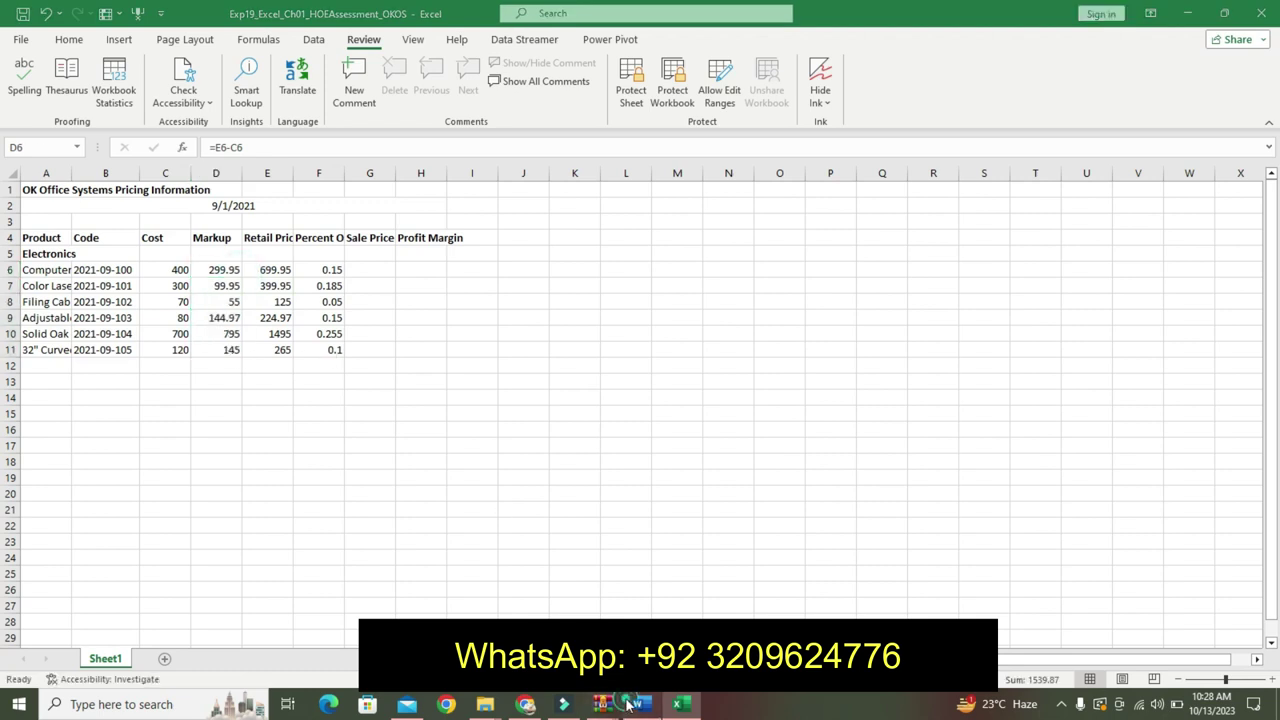
left_click(677, 367)
key("ctrl+z")
key("ctrl+z")
key("ctrl+z")
key("ctrl+z")
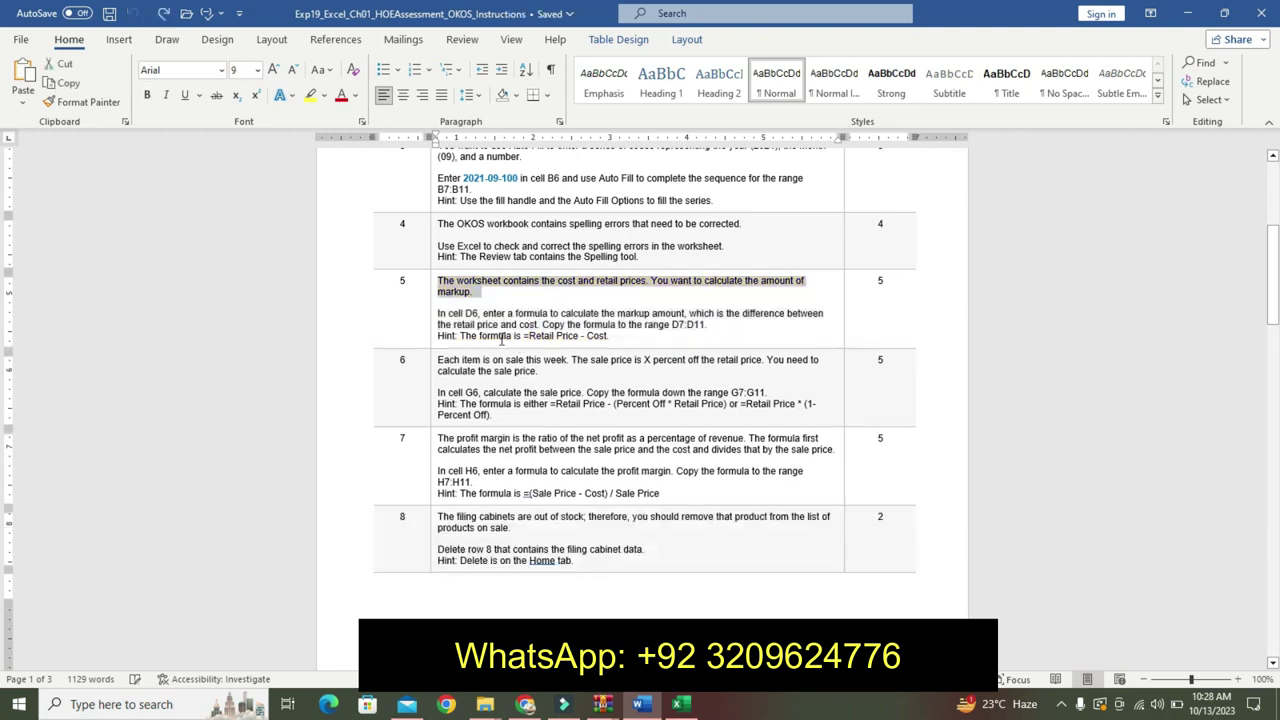
Highlight step 6's opening explanation in yellow, and format its G6 instruction in 16 pt bold with turquoise highlighting.
left_click_drag(449, 362, 524, 381)
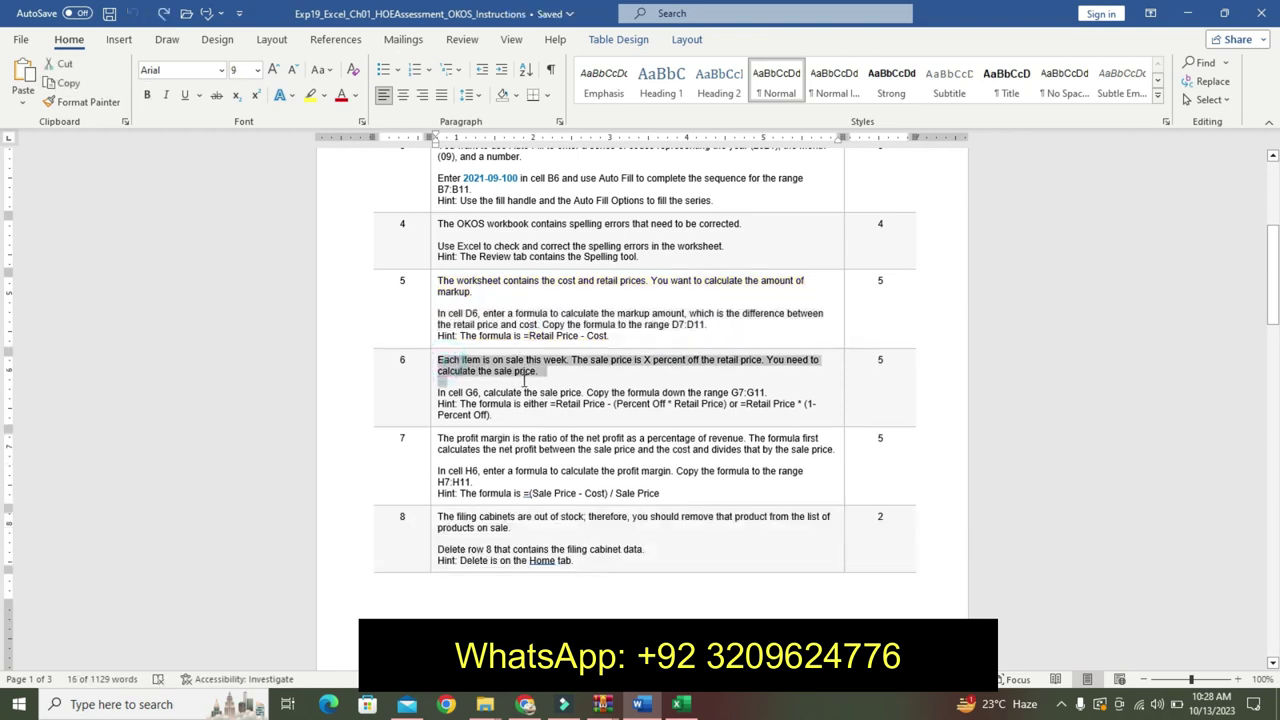
left_click(605, 350)
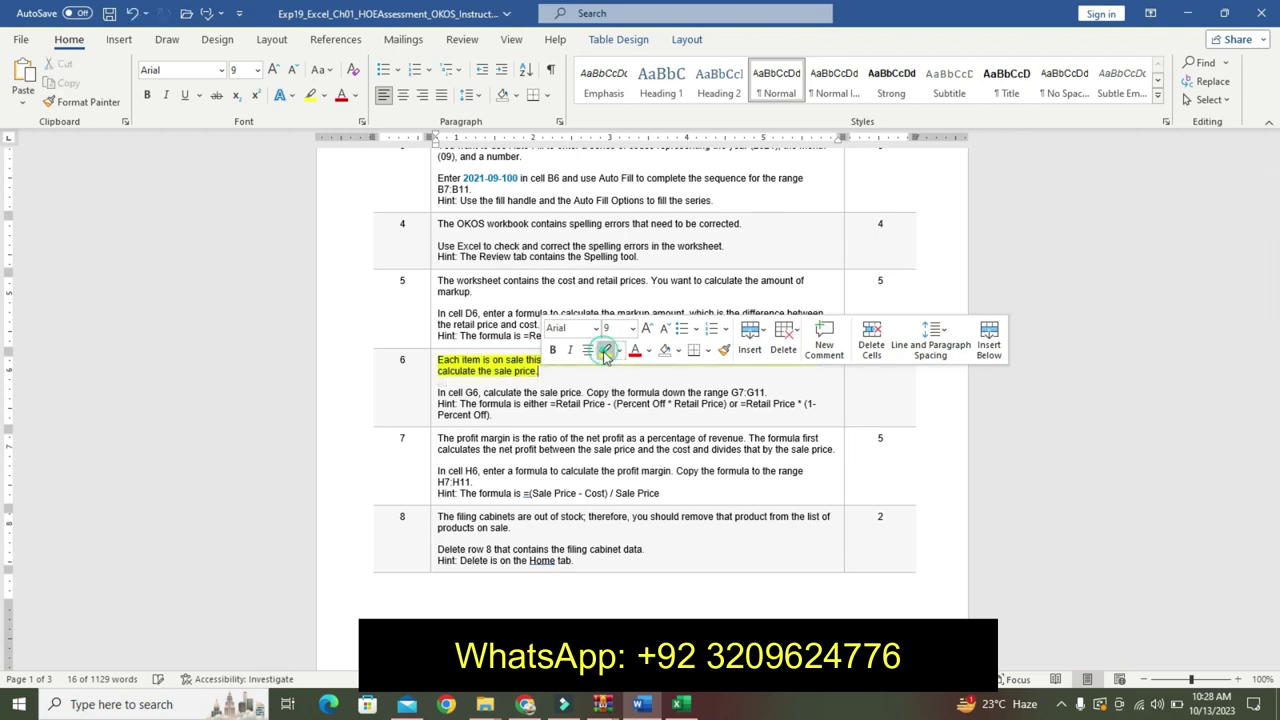
mouse_move(438, 392)
left_mouse_down()
mouse_move(700, 406)
mouse_move(782, 393)
left_mouse_up()
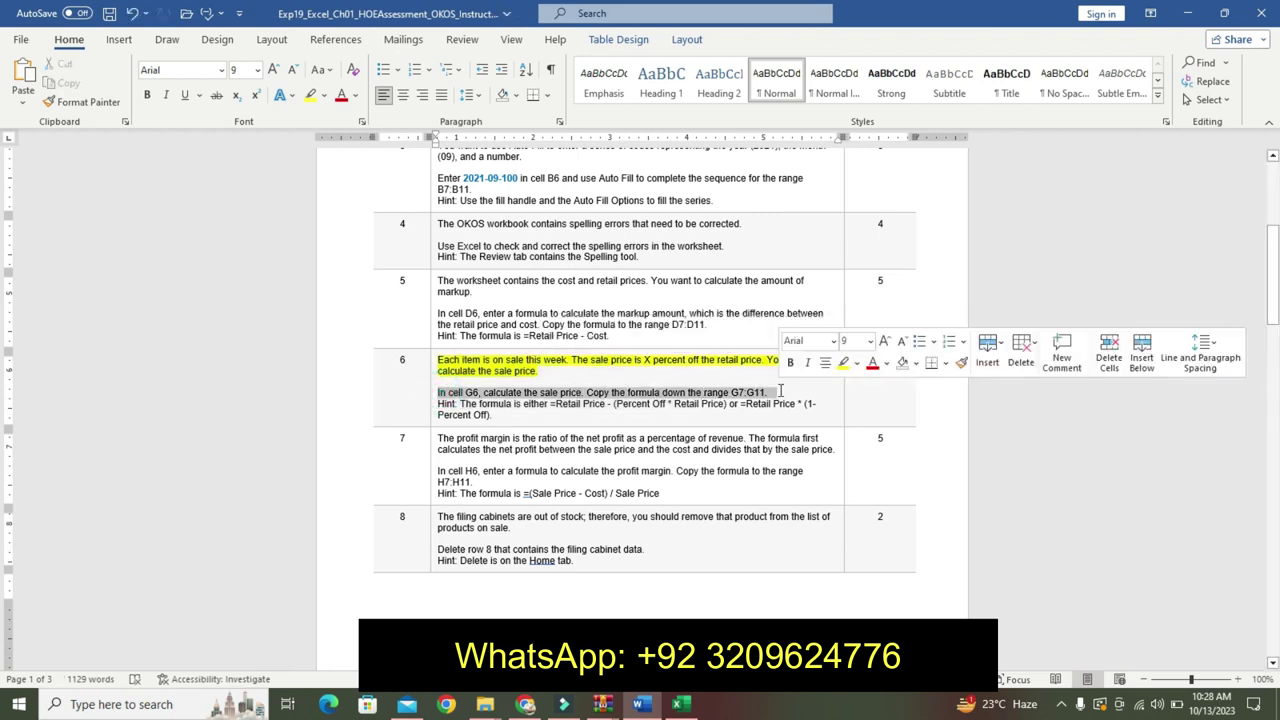
left_click(859, 366)
left_click(870, 341)
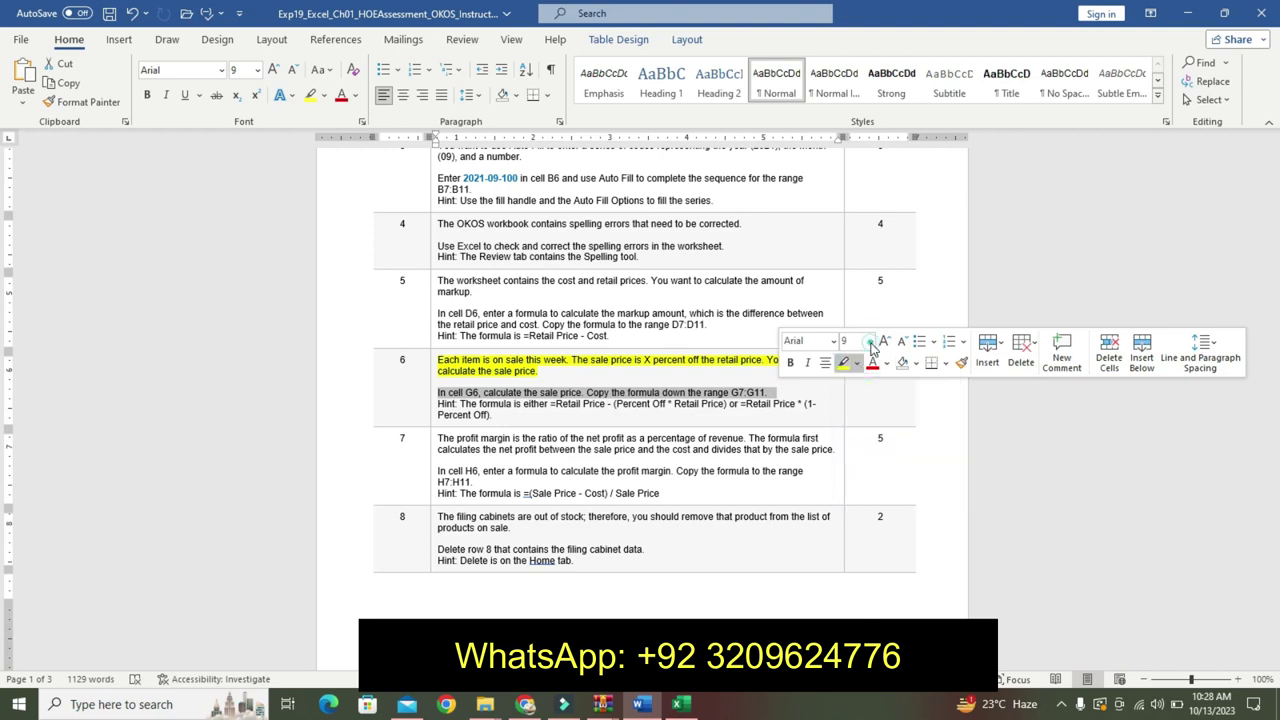
left_click(870, 341)
left_click(855, 473)
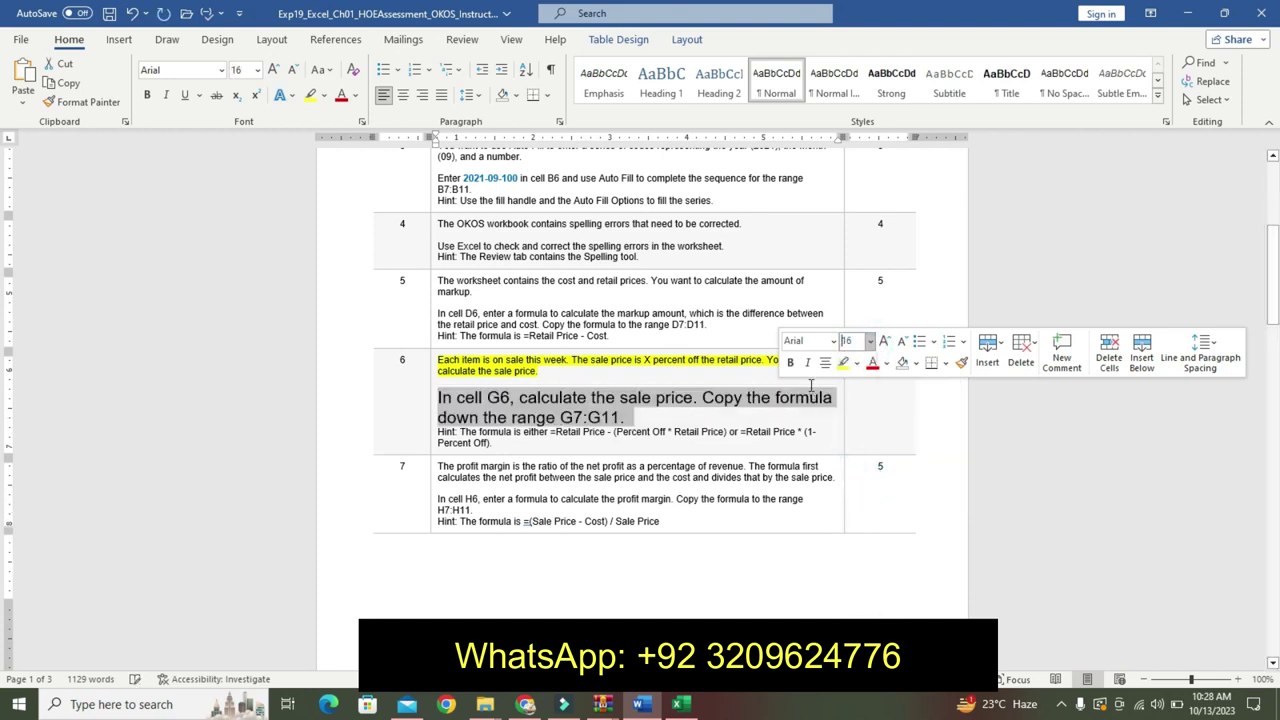
left_click(790, 362)
left_click(861, 366)
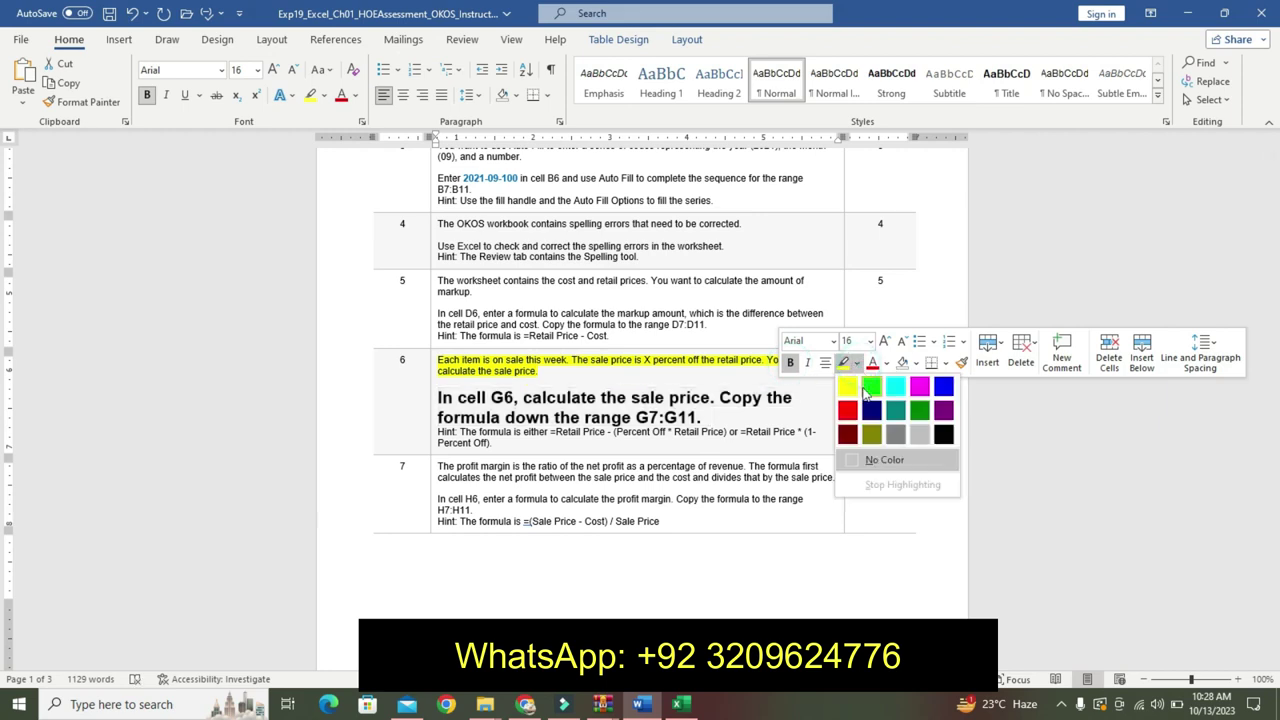
left_click(889, 385)
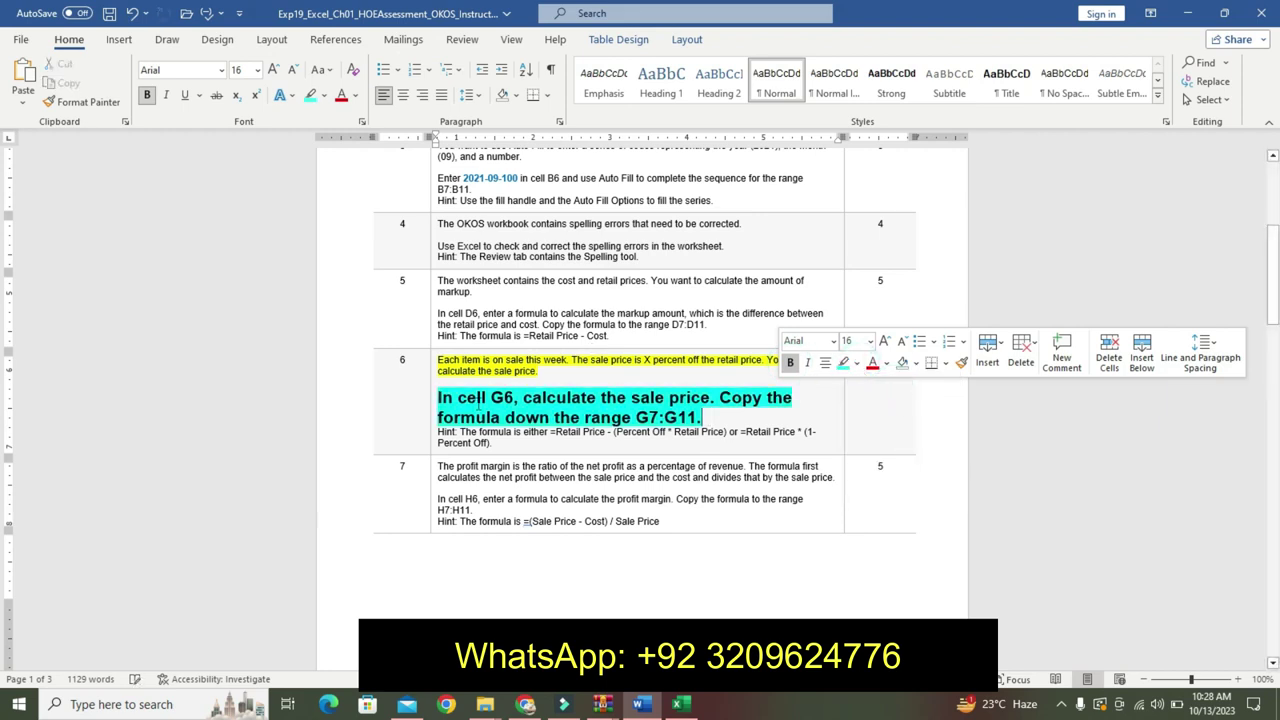
Highlight step 6's hint with the two sale price formulas in yellow, and select the G6 instruction.
left_click_drag(440, 432, 510, 444)
left_click(603, 395)
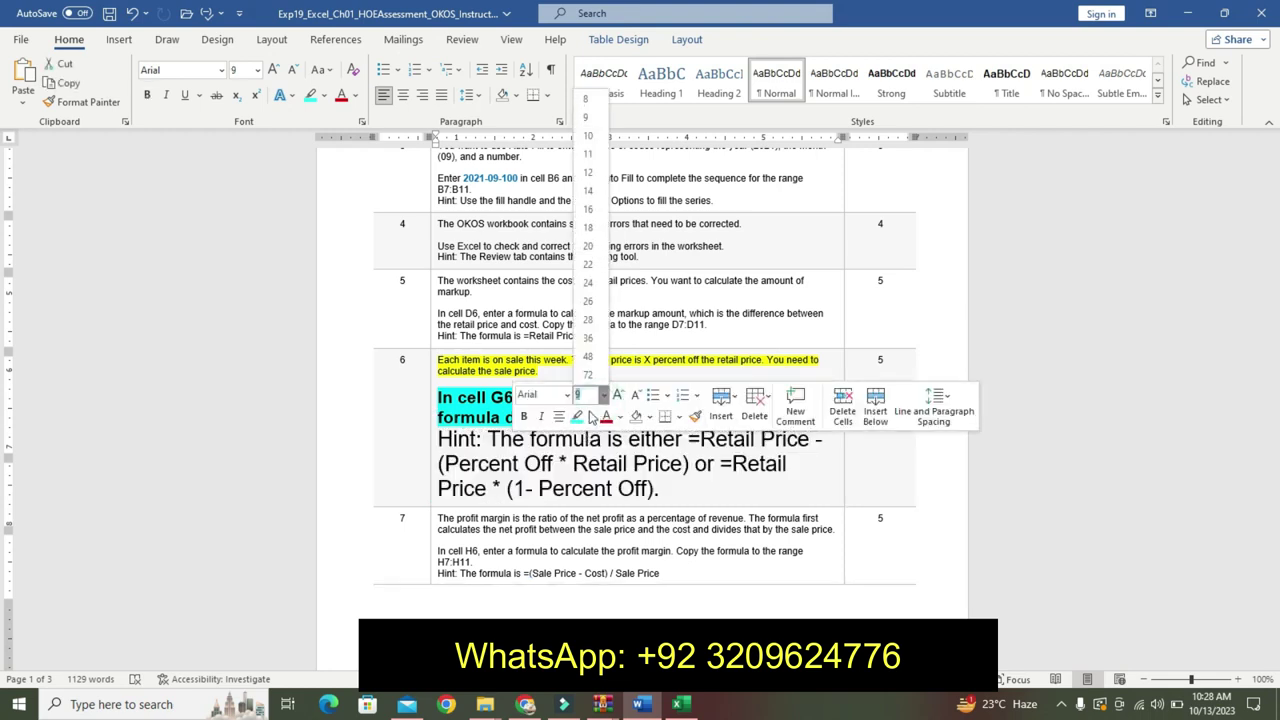
left_click(591, 416)
left_click(583, 443)
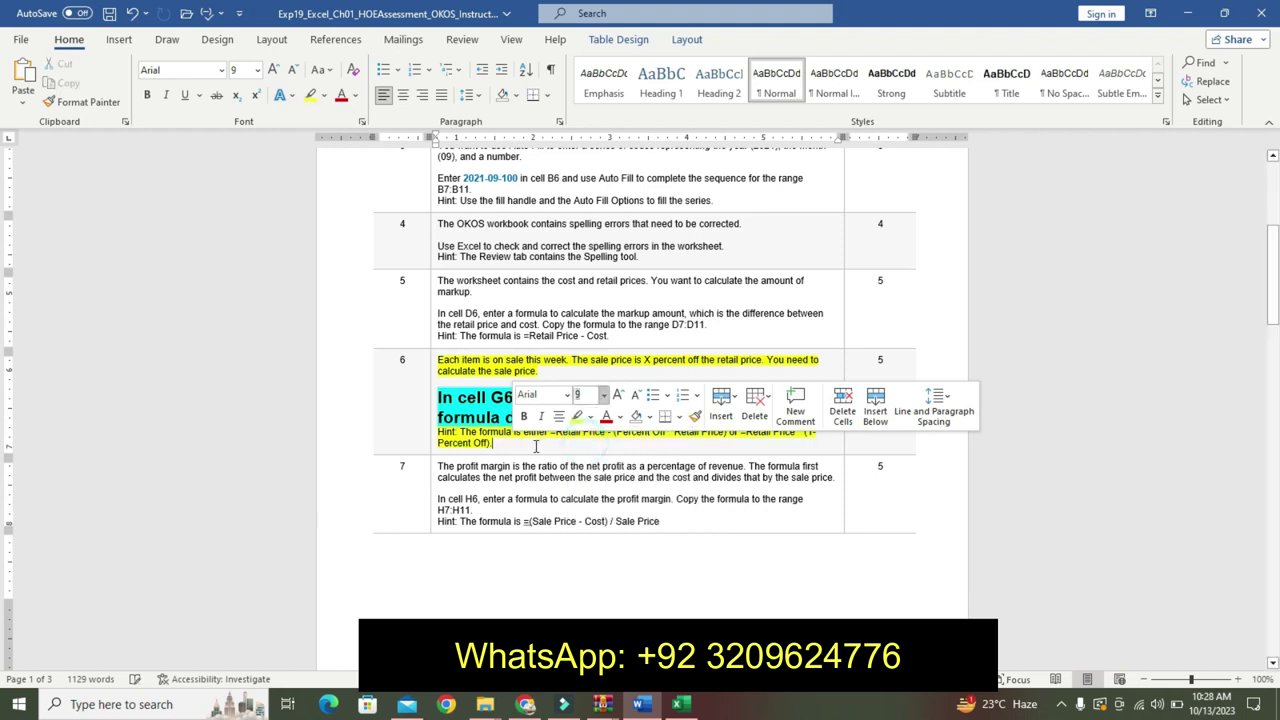
left_click(530, 452)
left_click_drag(617, 397, 709, 421)
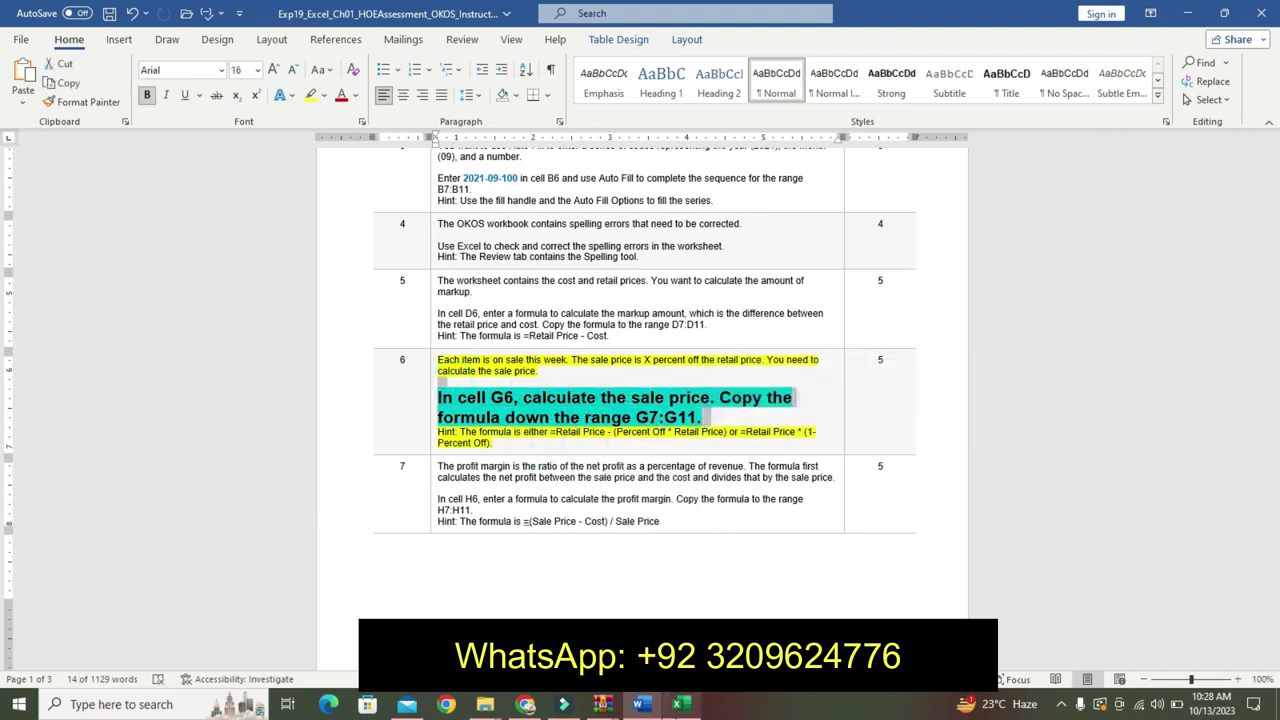
Switch to Excel and enter the sale price formula =E6-(F6*E6) in cell G6, rechecking step 6's hint in Word.
left_click(680, 704)
left_click(377, 270)
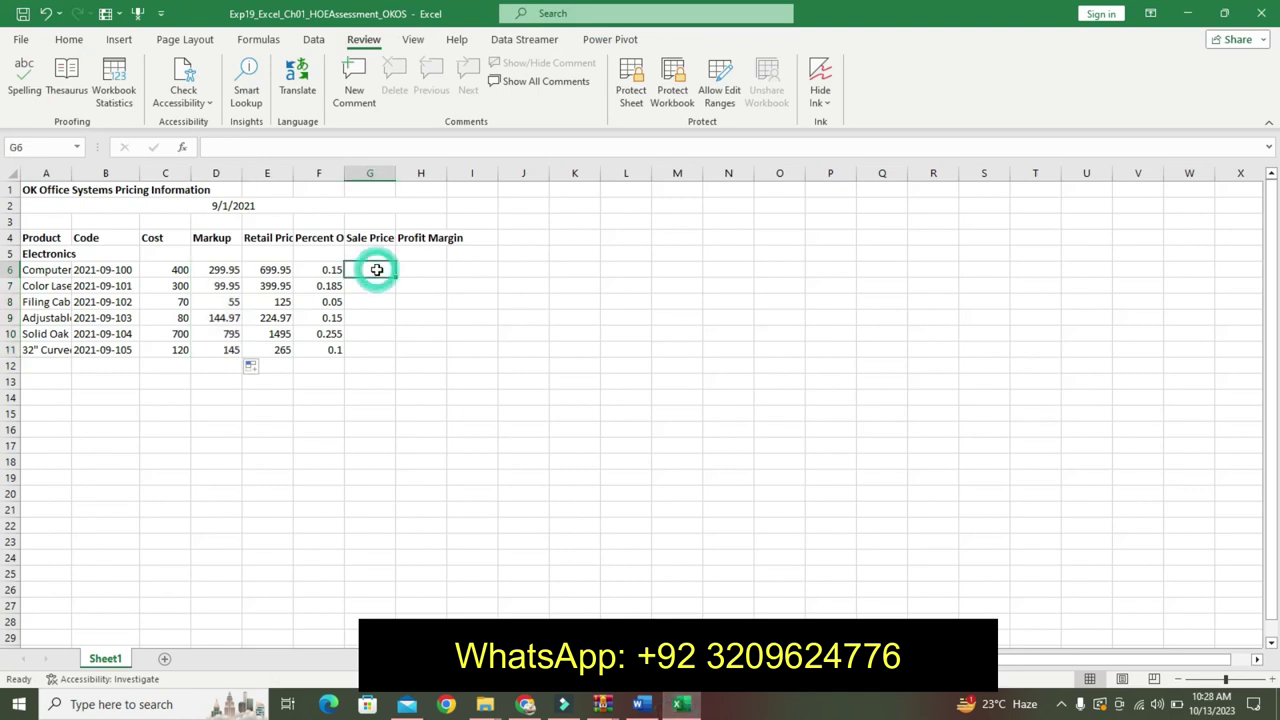
type("=")
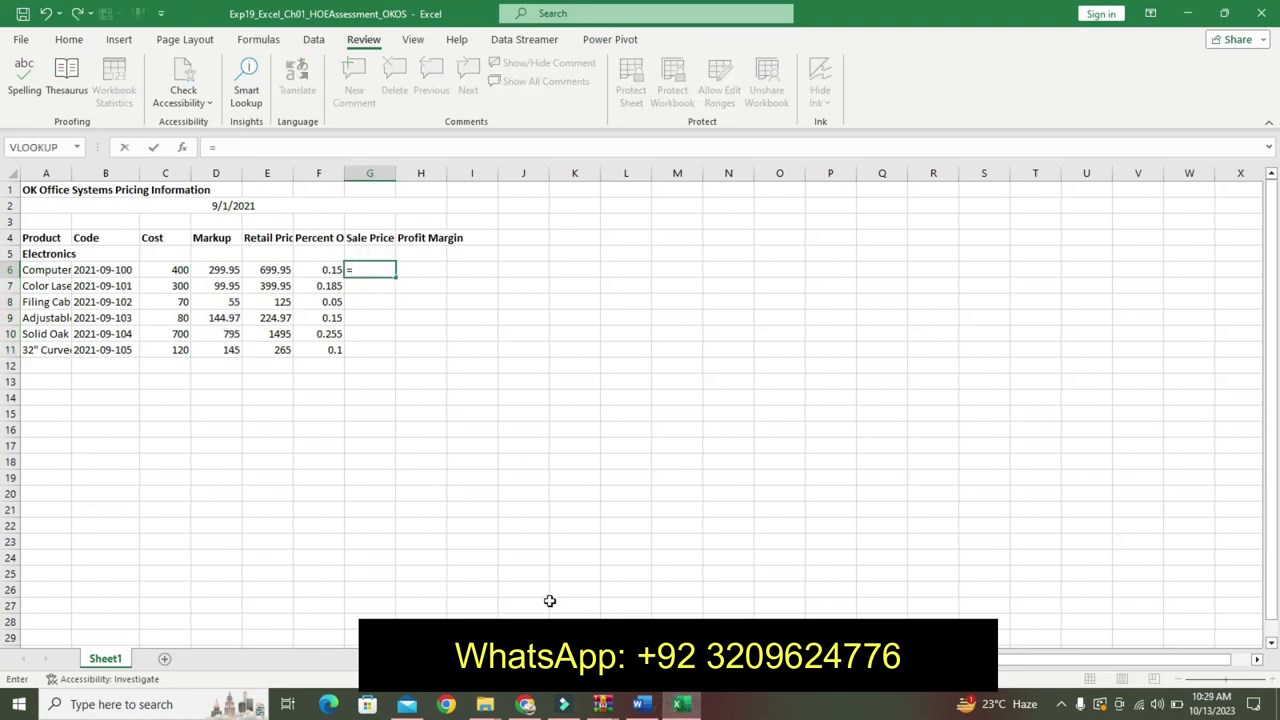
left_click(641, 704)
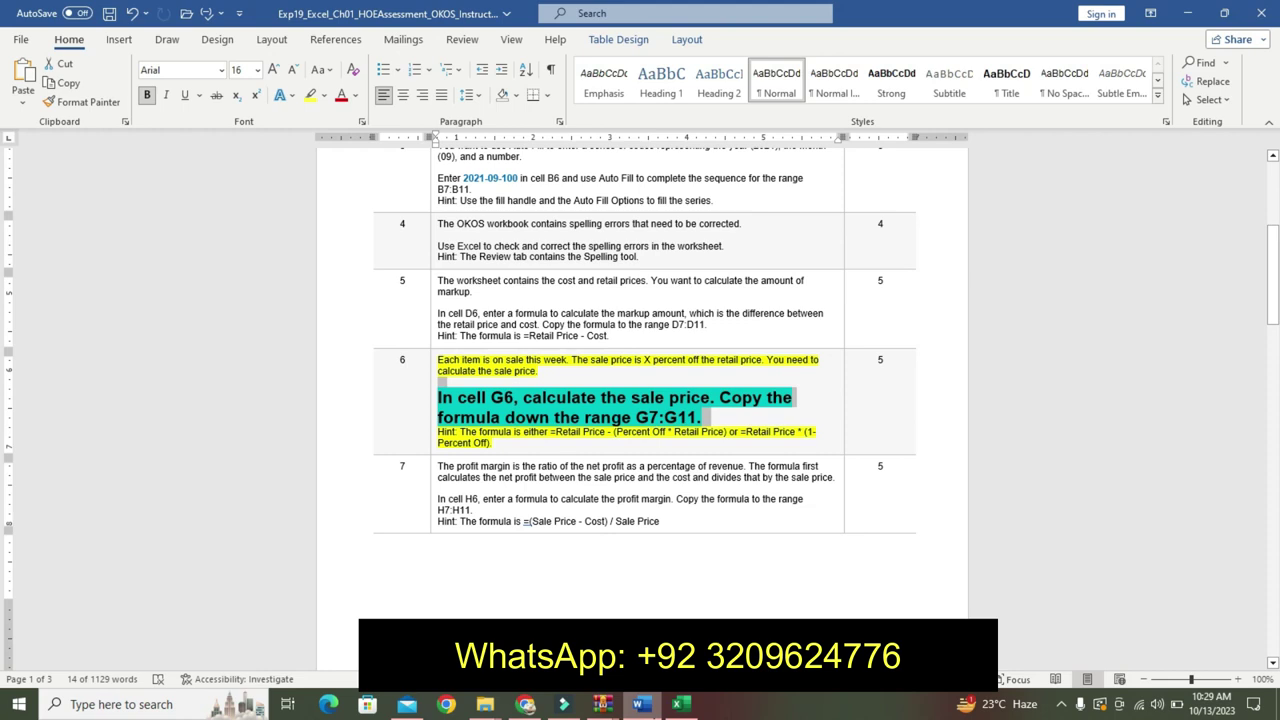
left_click(680, 704)
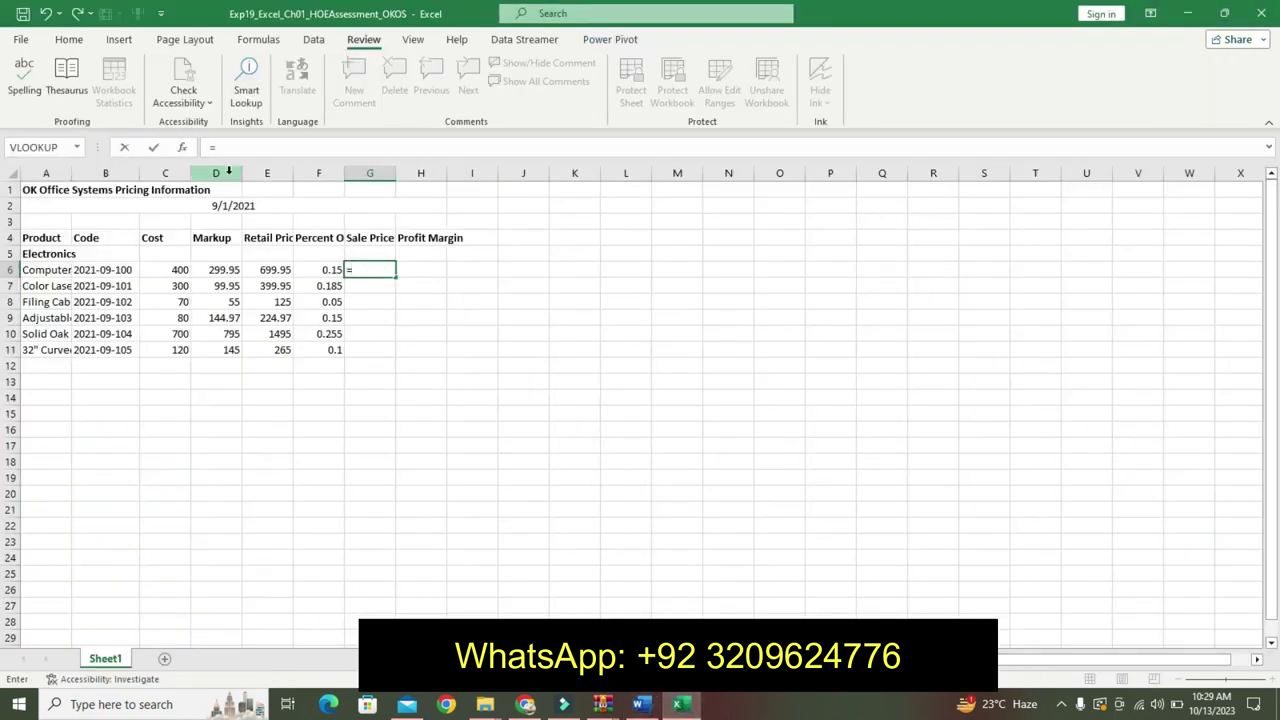
left_click(269, 272)
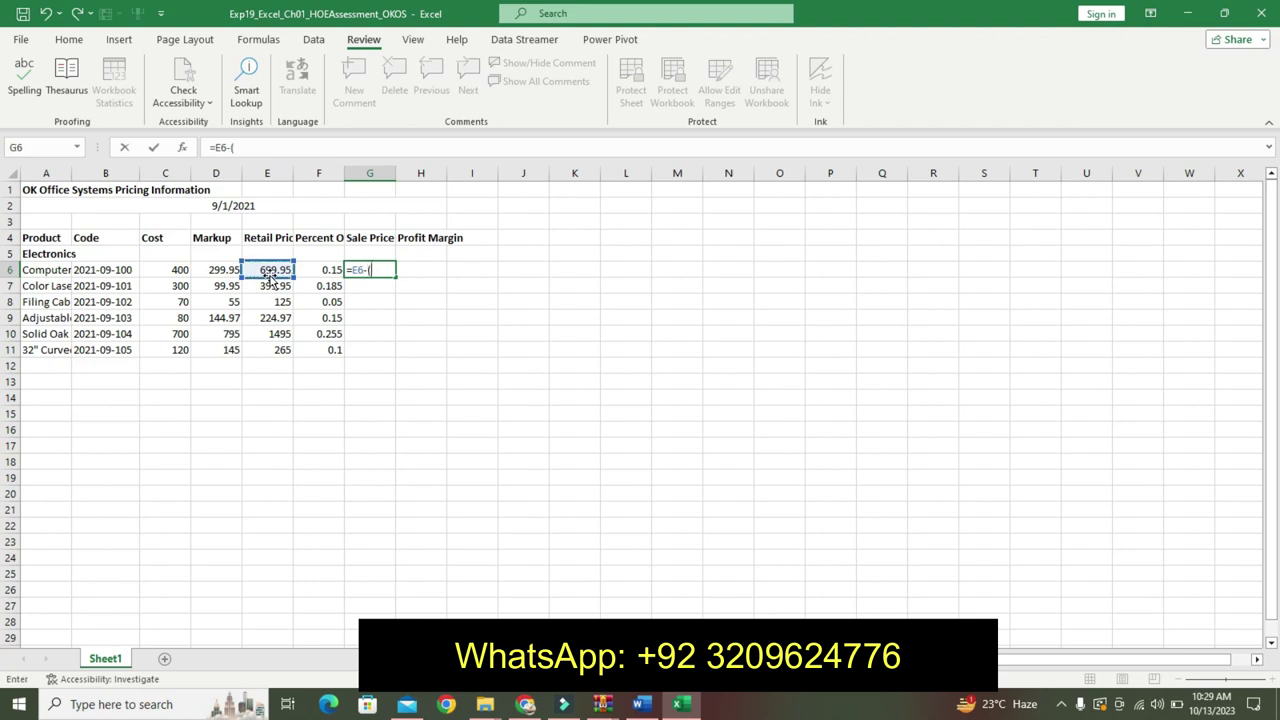
left_click(640, 706)
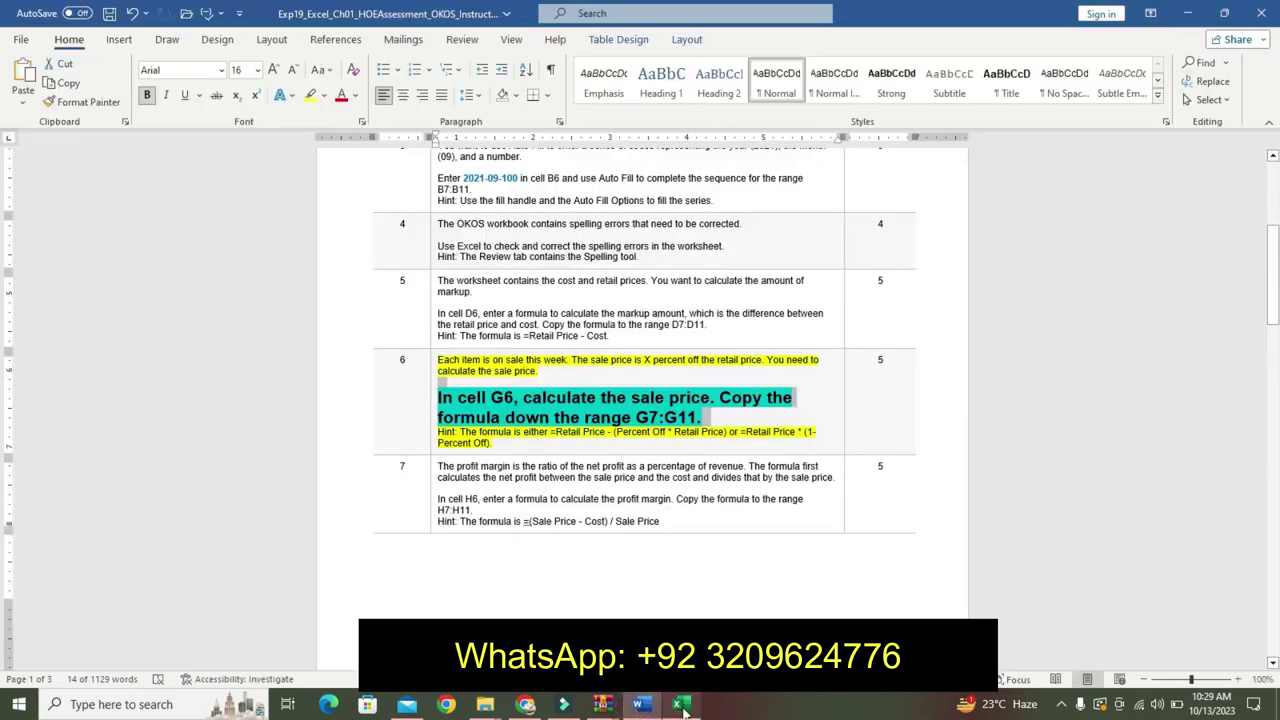
left_click(679, 705)
left_click(331, 270)
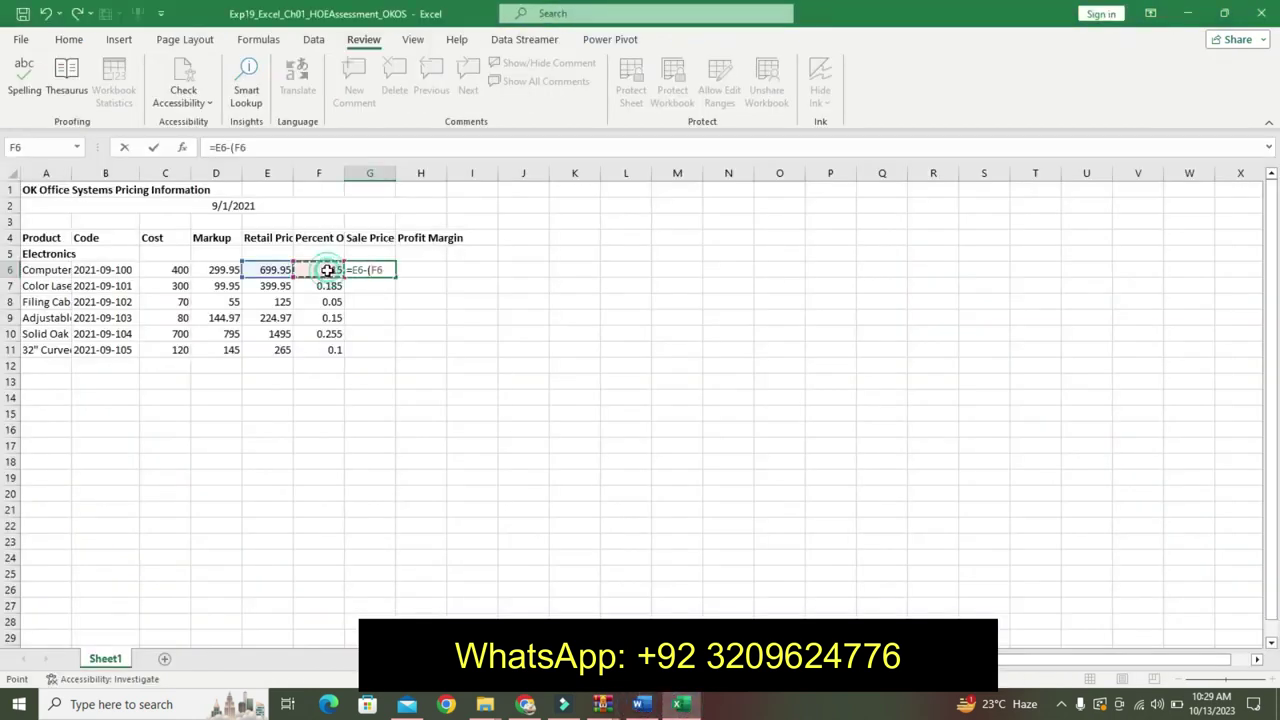
type("*")
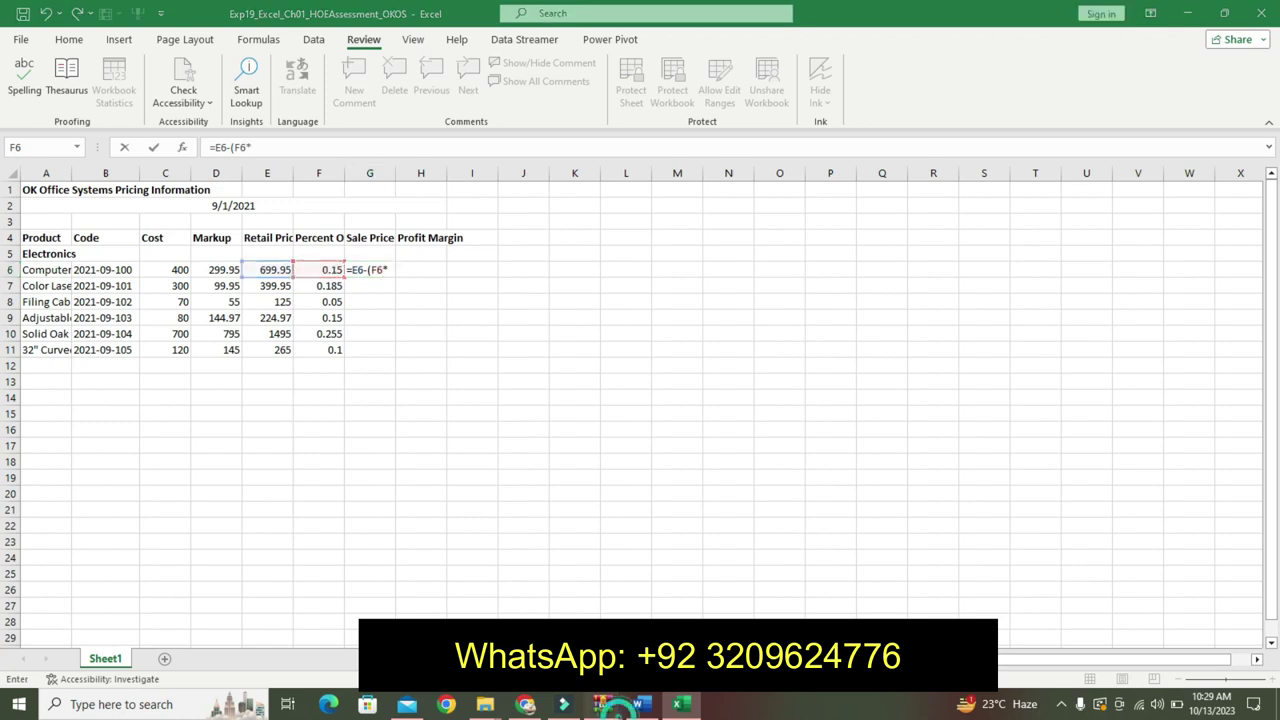
left_click(637, 705)
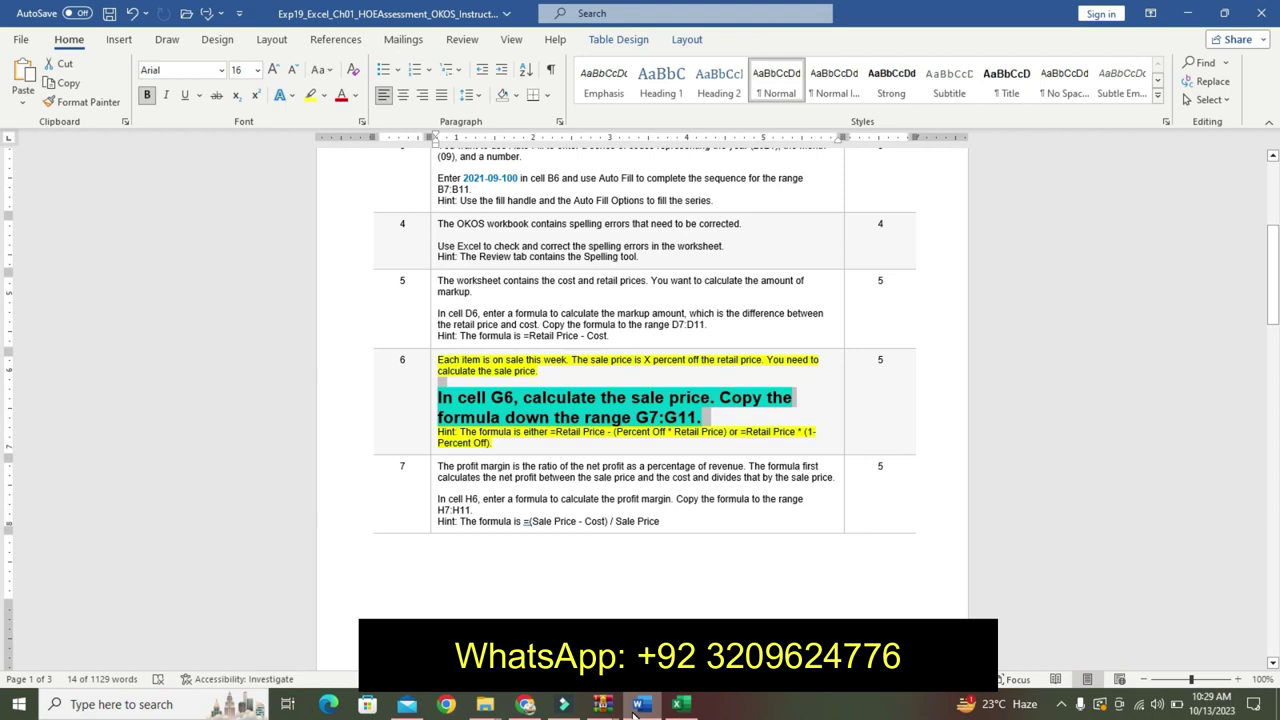
left_click(678, 705)
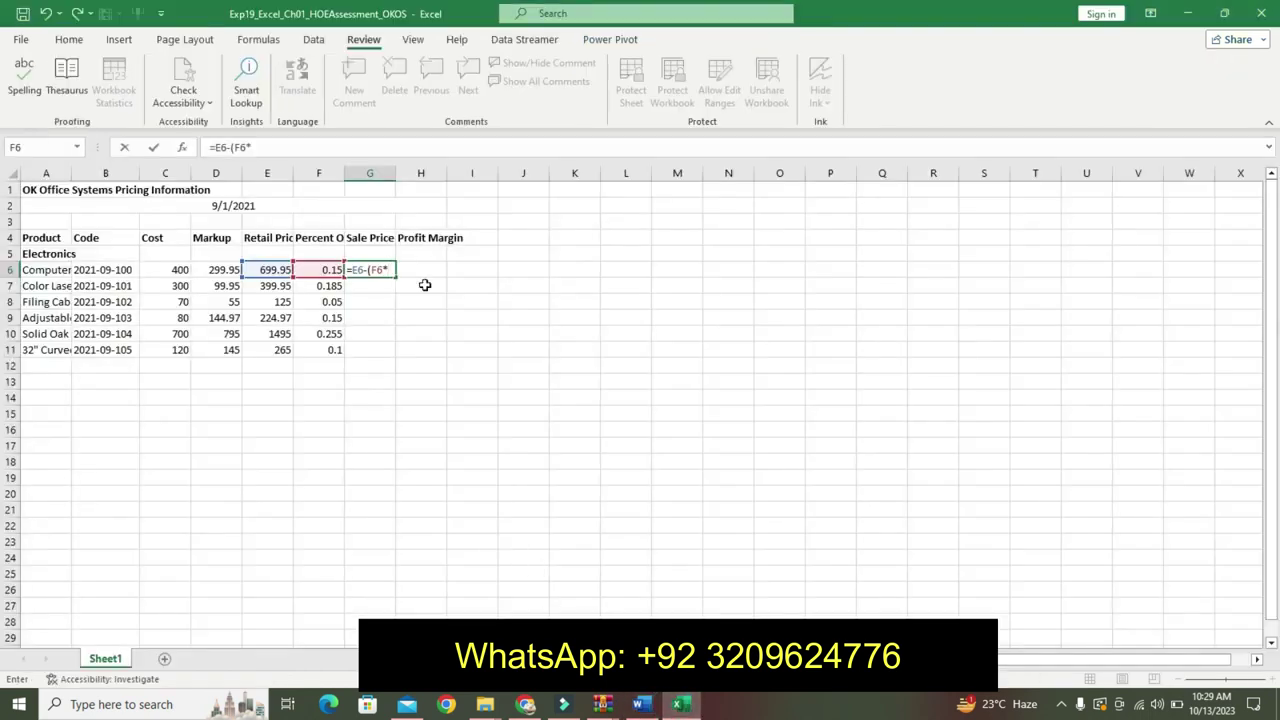
left_click(268, 272)
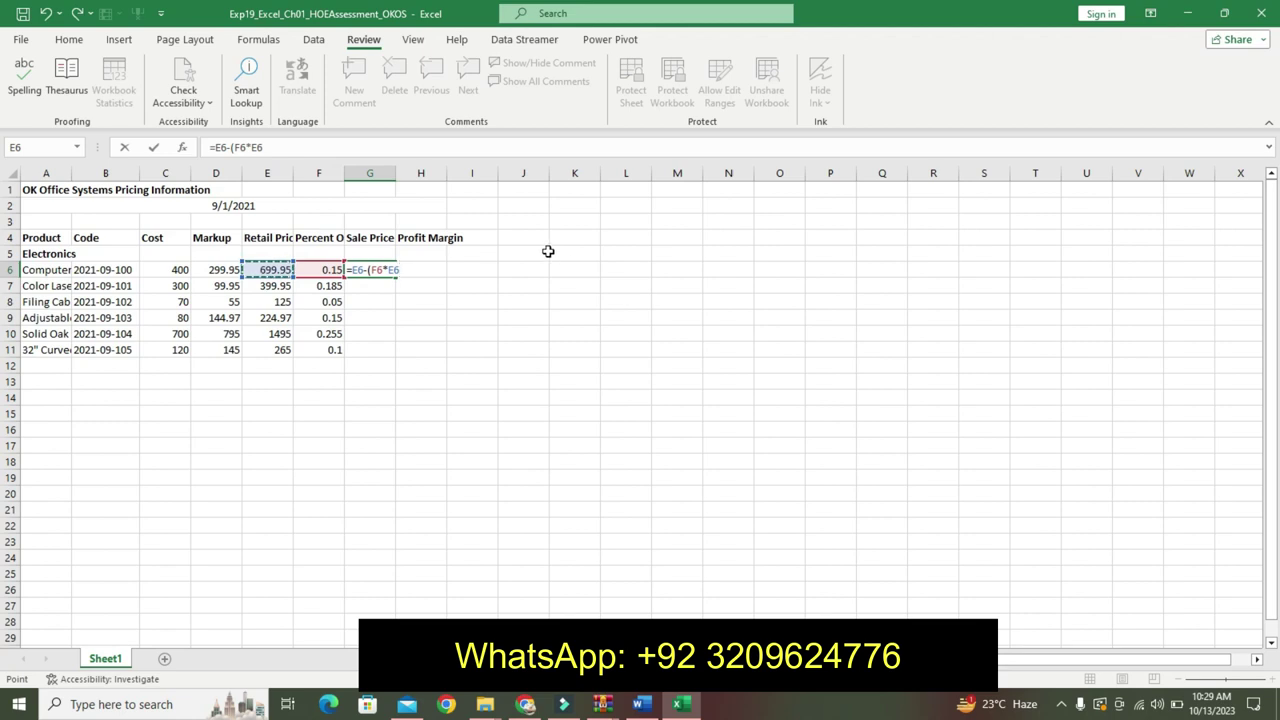
left_click(645, 704)
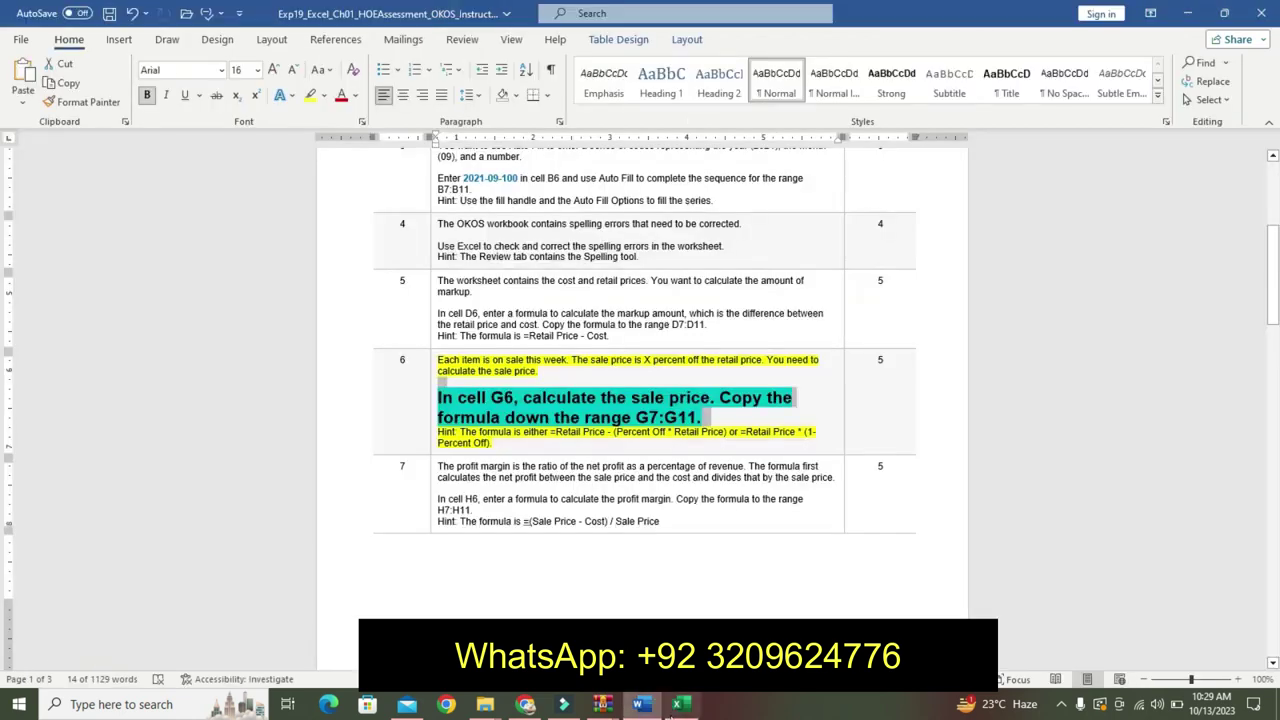
left_click(680, 704)
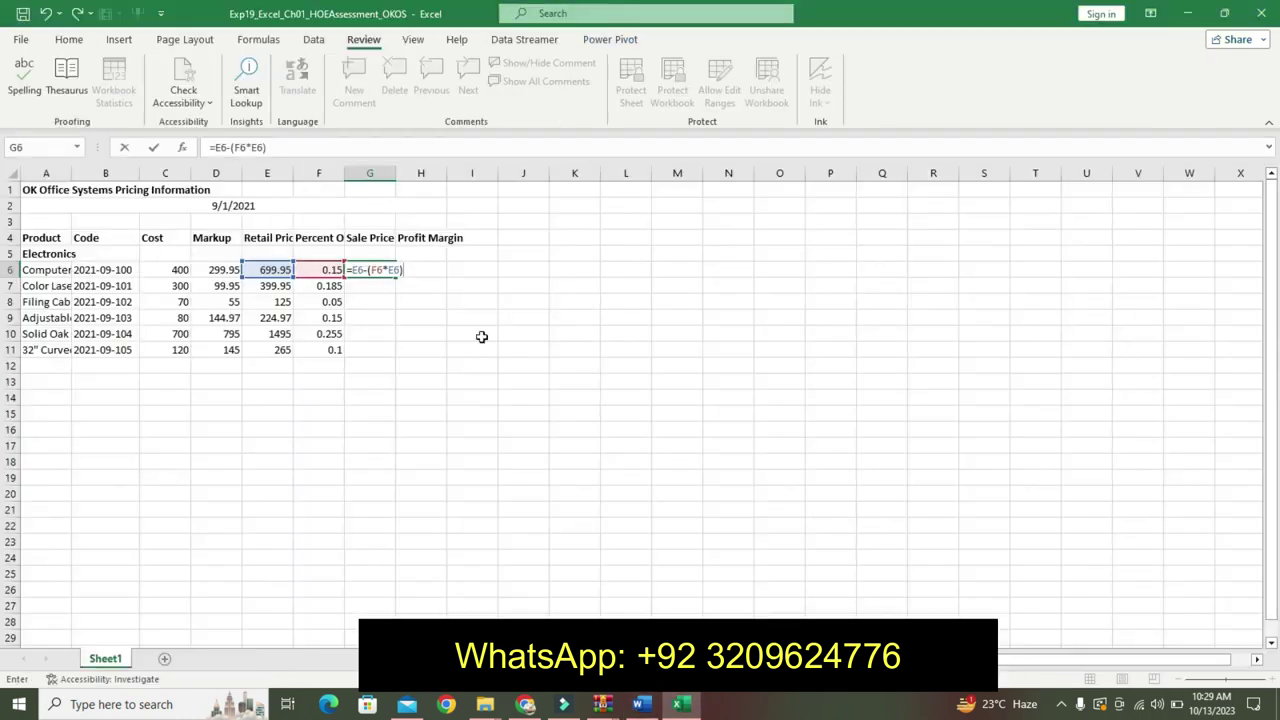
key("Return")
Copy the sale price formula from G6 down through G11, checking the required range in Word's step 6.
left_click(373, 270)
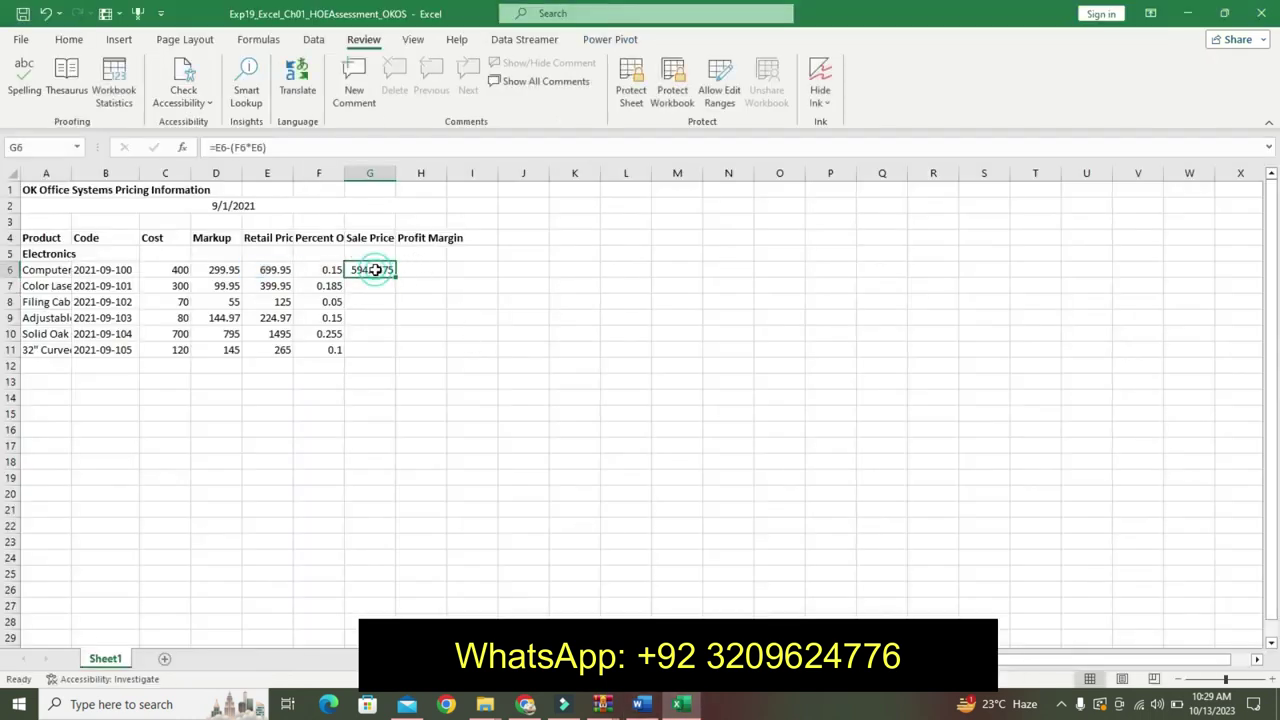
left_click(656, 708)
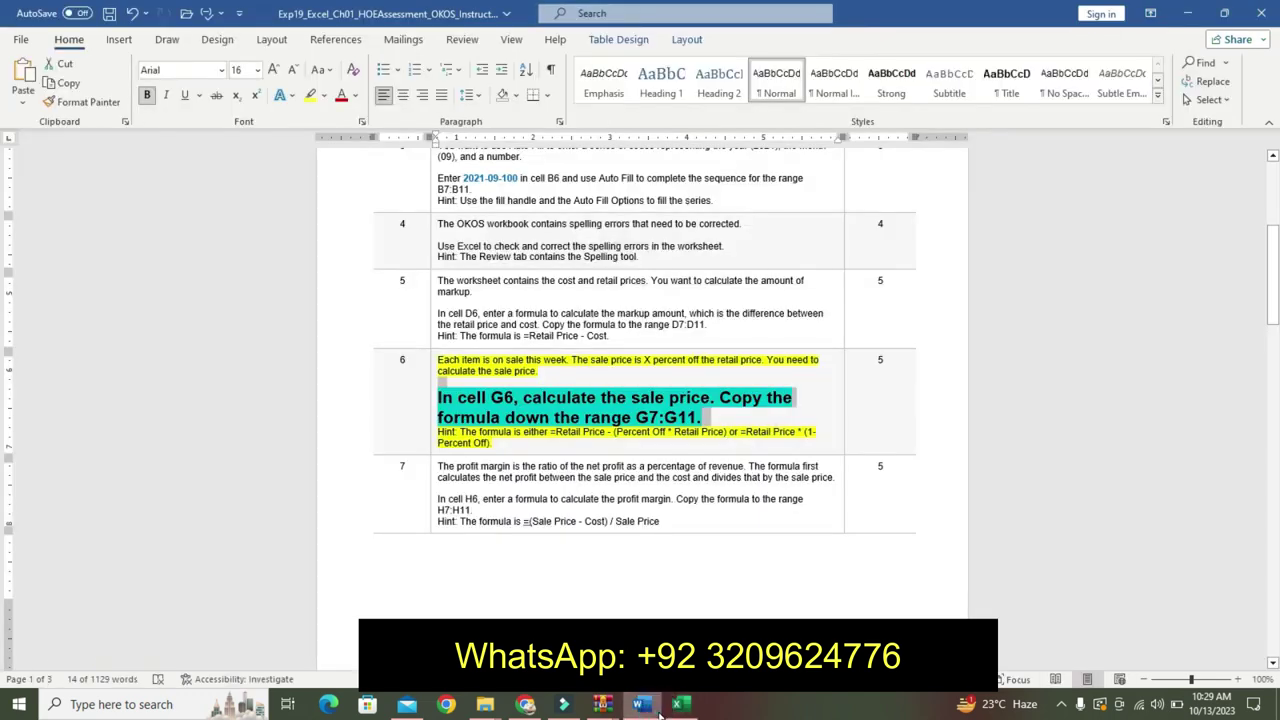
mouse_move(678, 706)
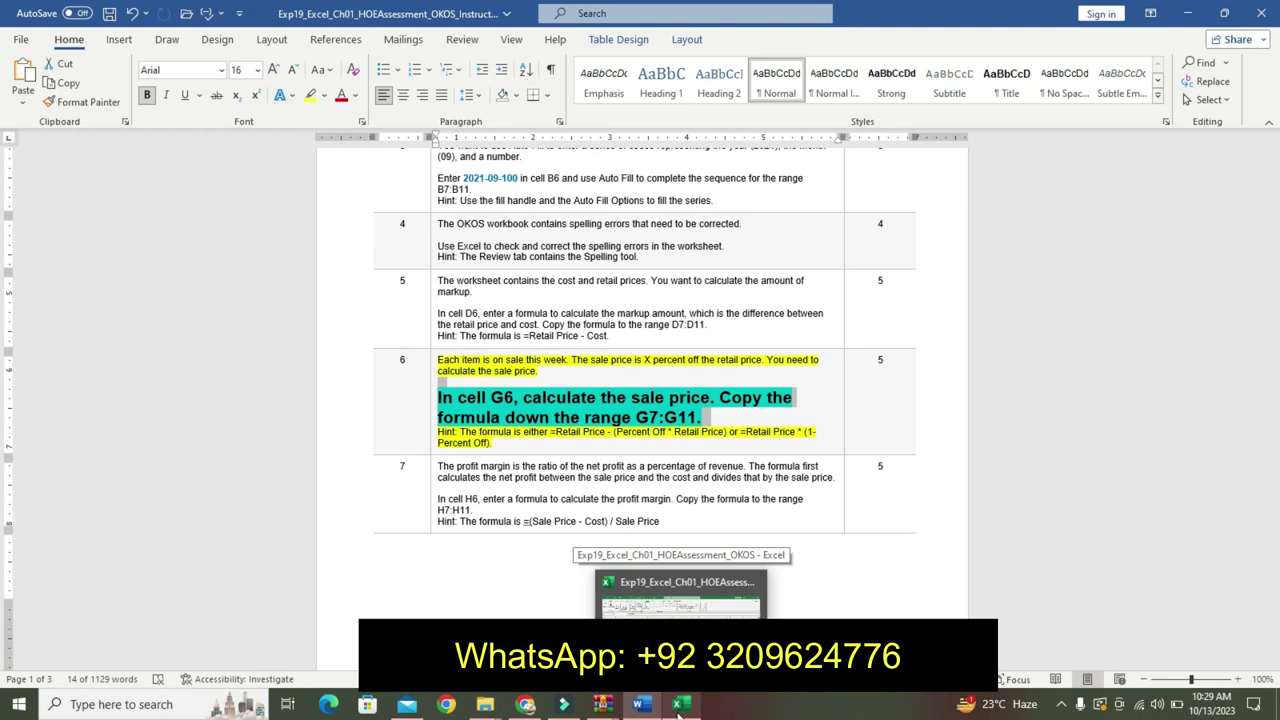
left_click(678, 706)
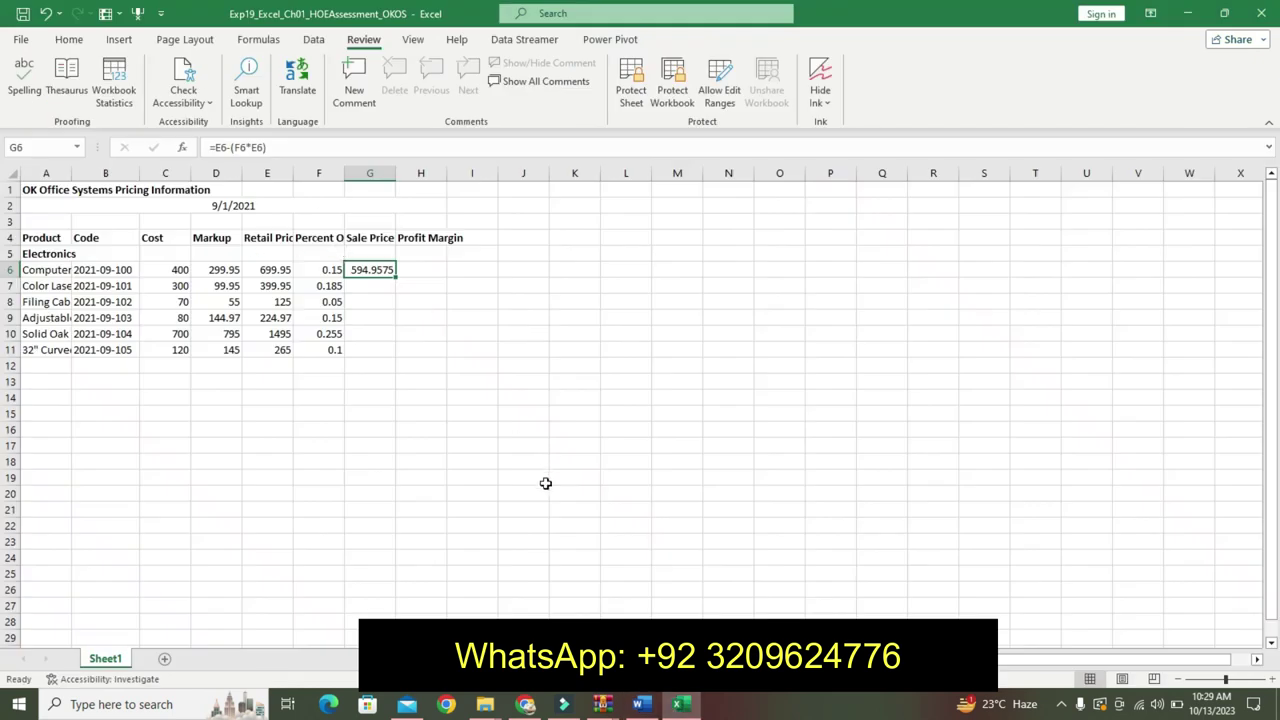
left_click_drag(395, 272, 391, 362)
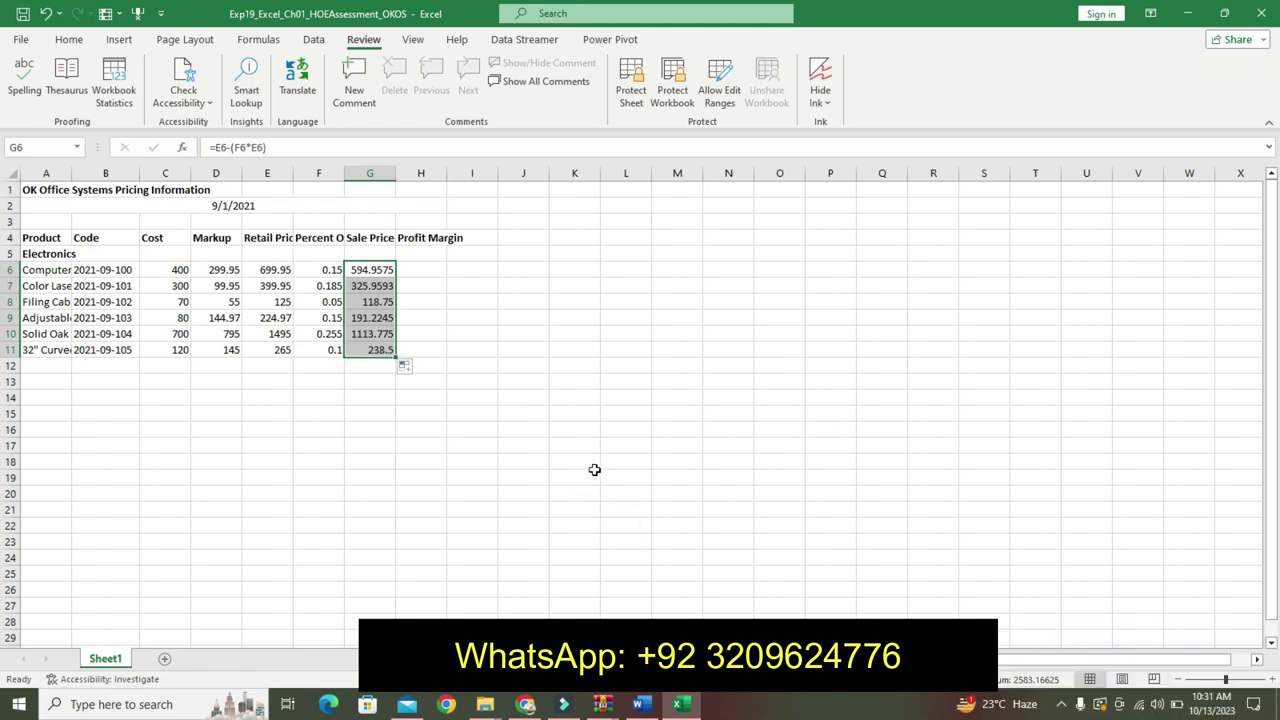
Switch to Word and undo the highlighting and text formatting in step 6.
left_click(640, 704)
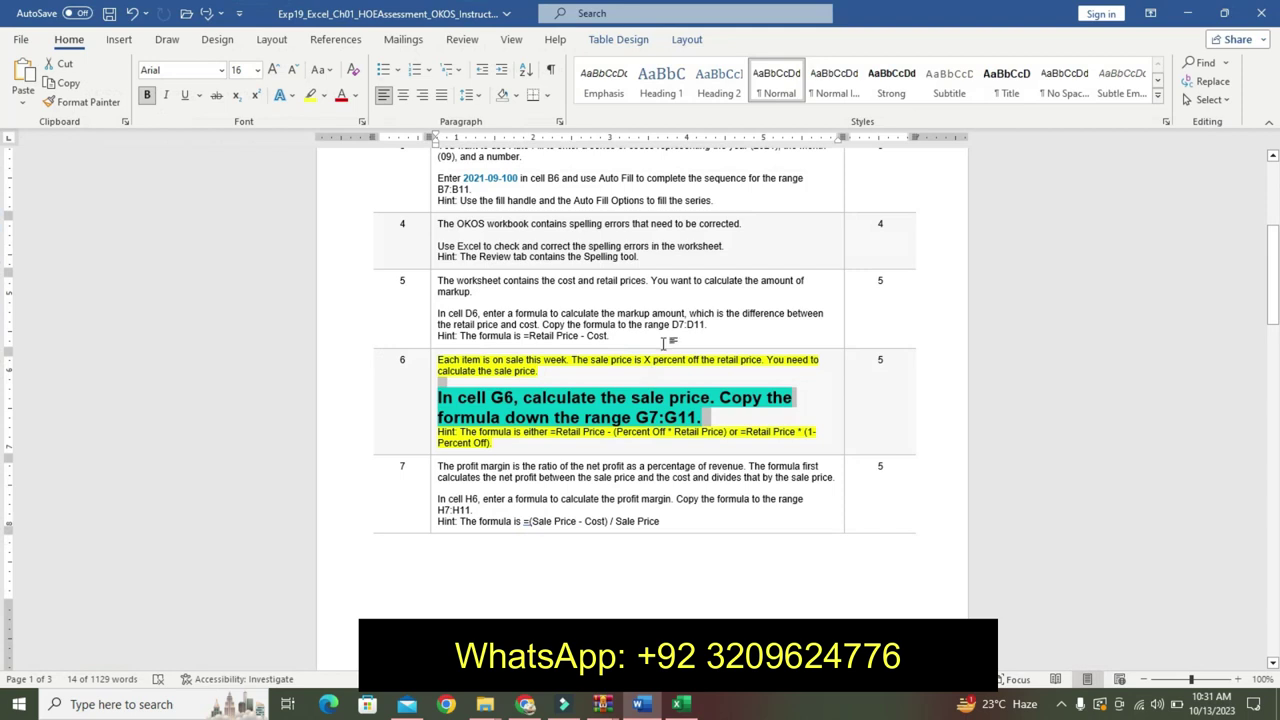
key("ctrl+z")
key("ctrl+z")
key("ctrl+z")
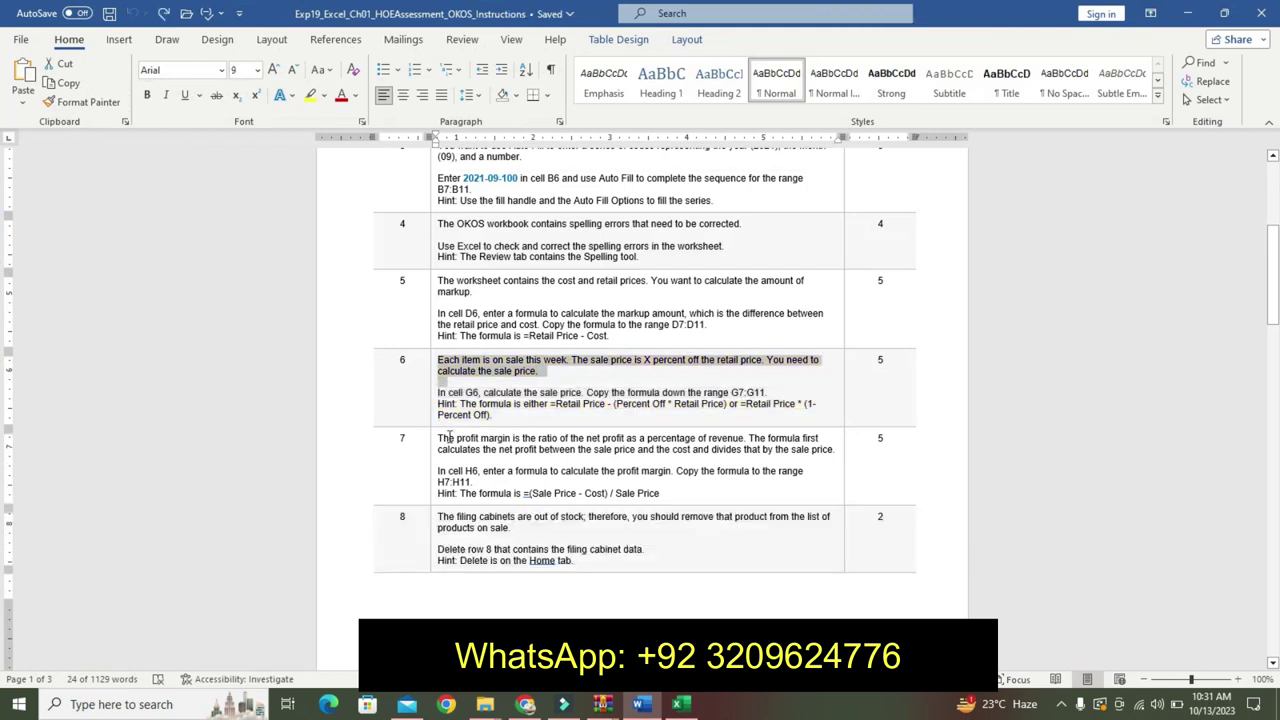
Highlight step 7's profit margin explanation in yellow and format its H6 instruction as bold 14-point text with turquoise highlighting.
left_click_drag(440, 438, 835, 449)
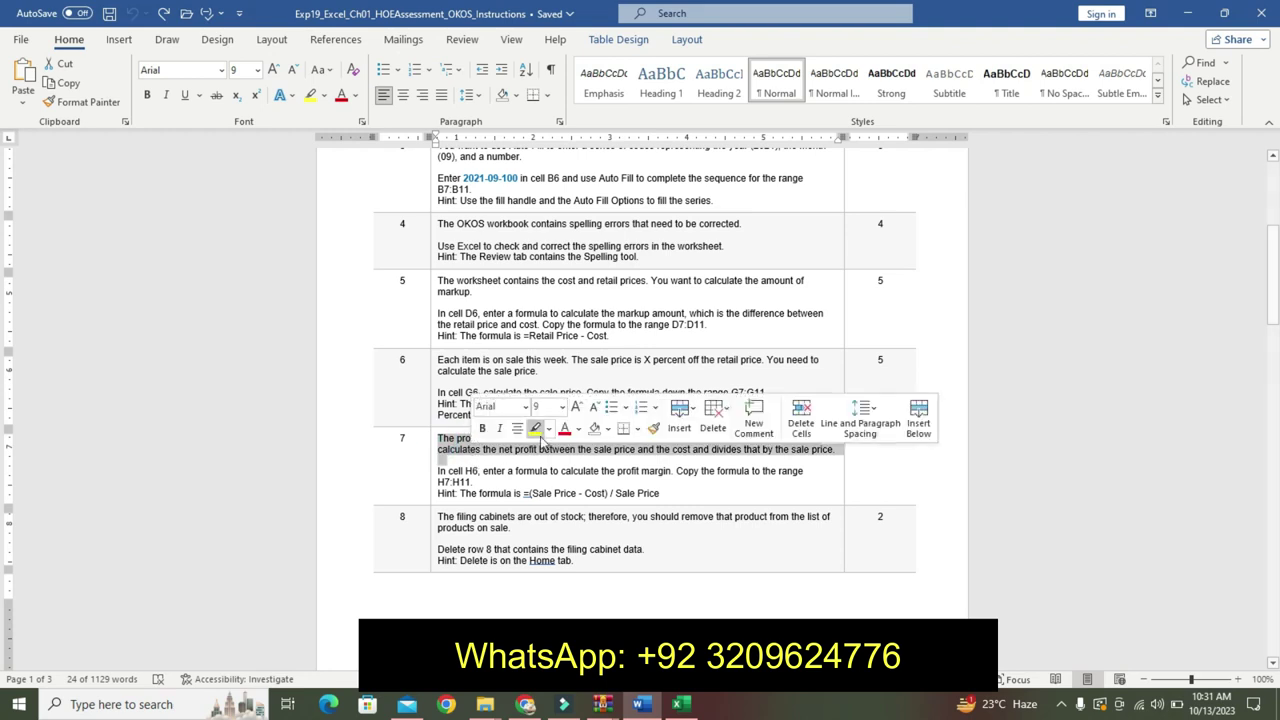
left_click(538, 428)
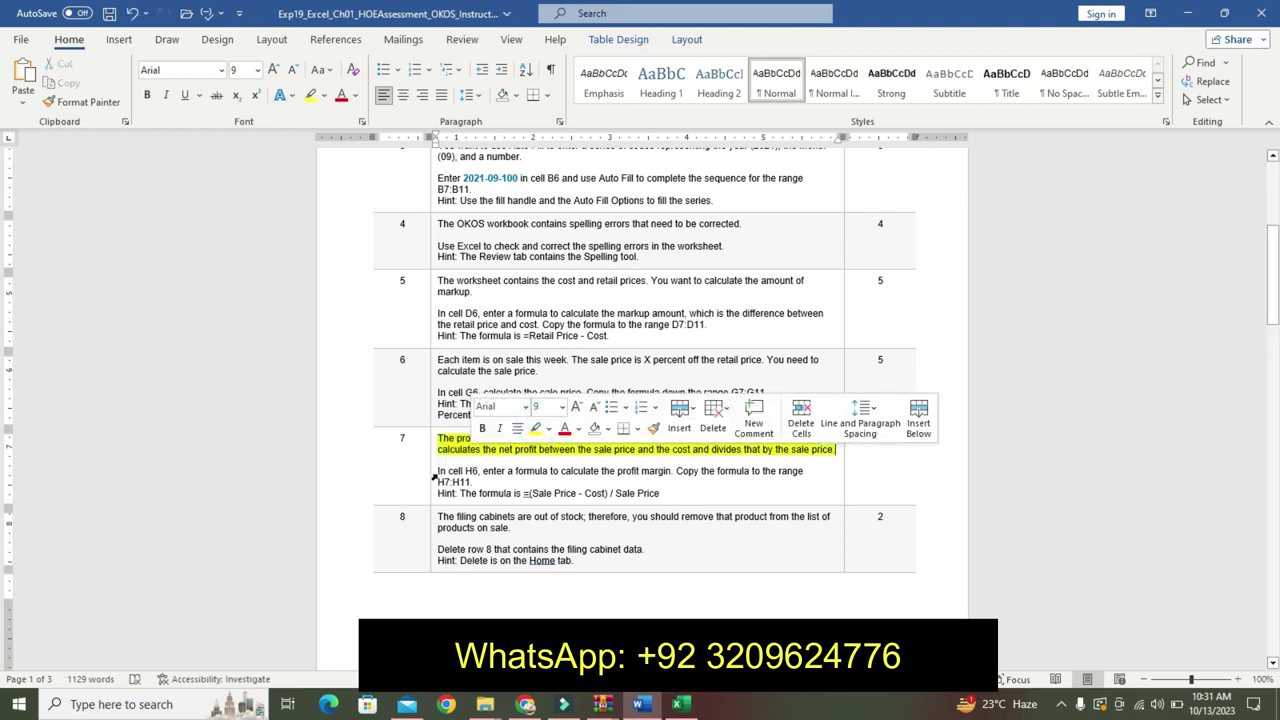
left_click_drag(440, 474, 472, 482)
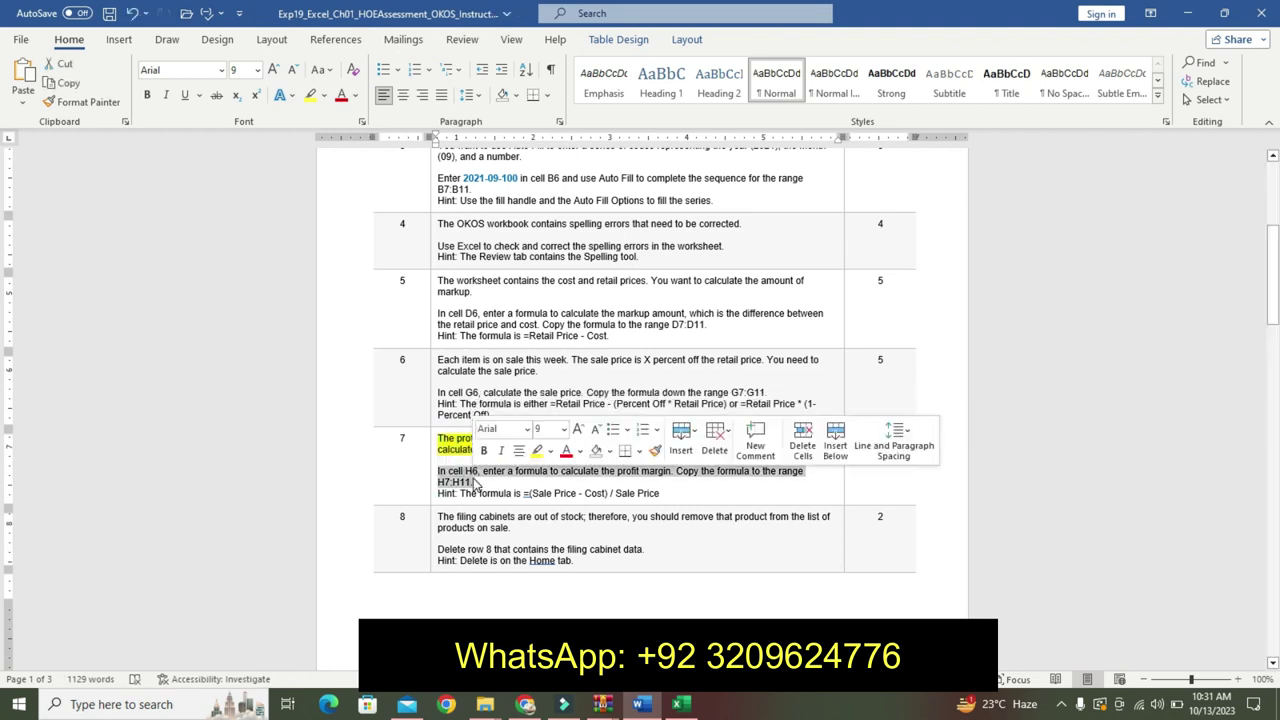
left_click(564, 428)
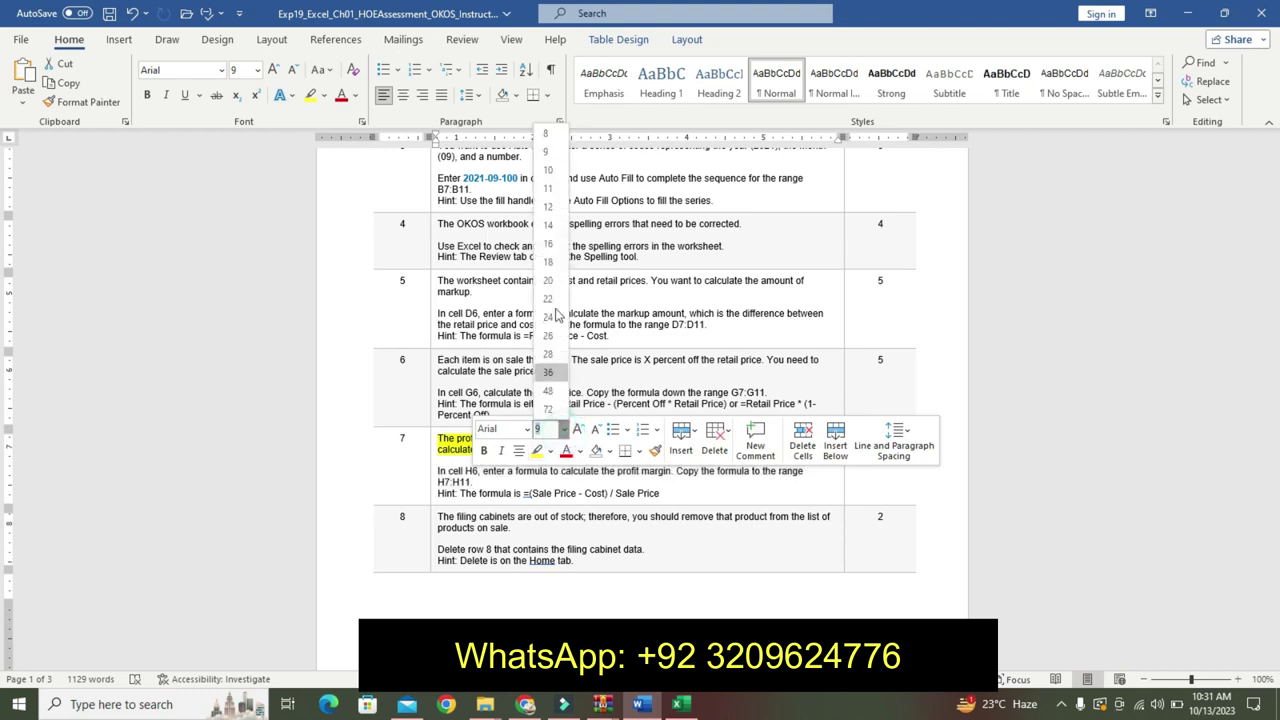
left_click(559, 226)
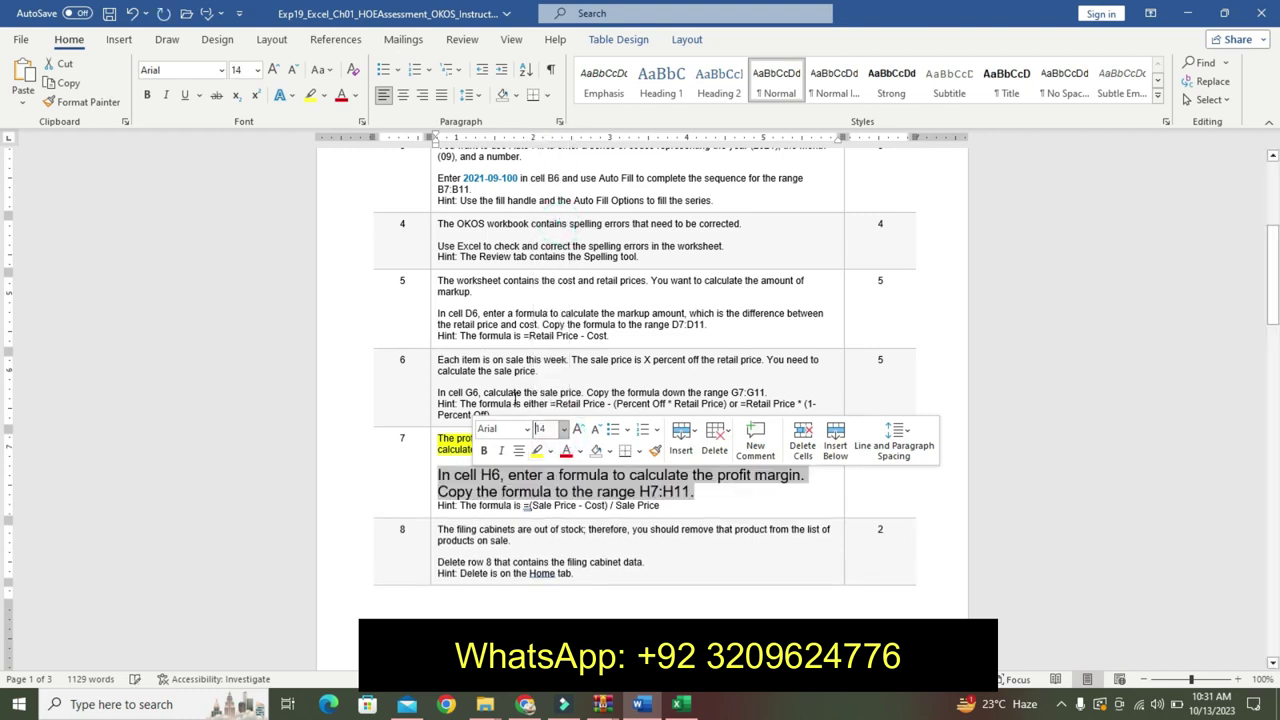
left_click(483, 450)
left_click(550, 451)
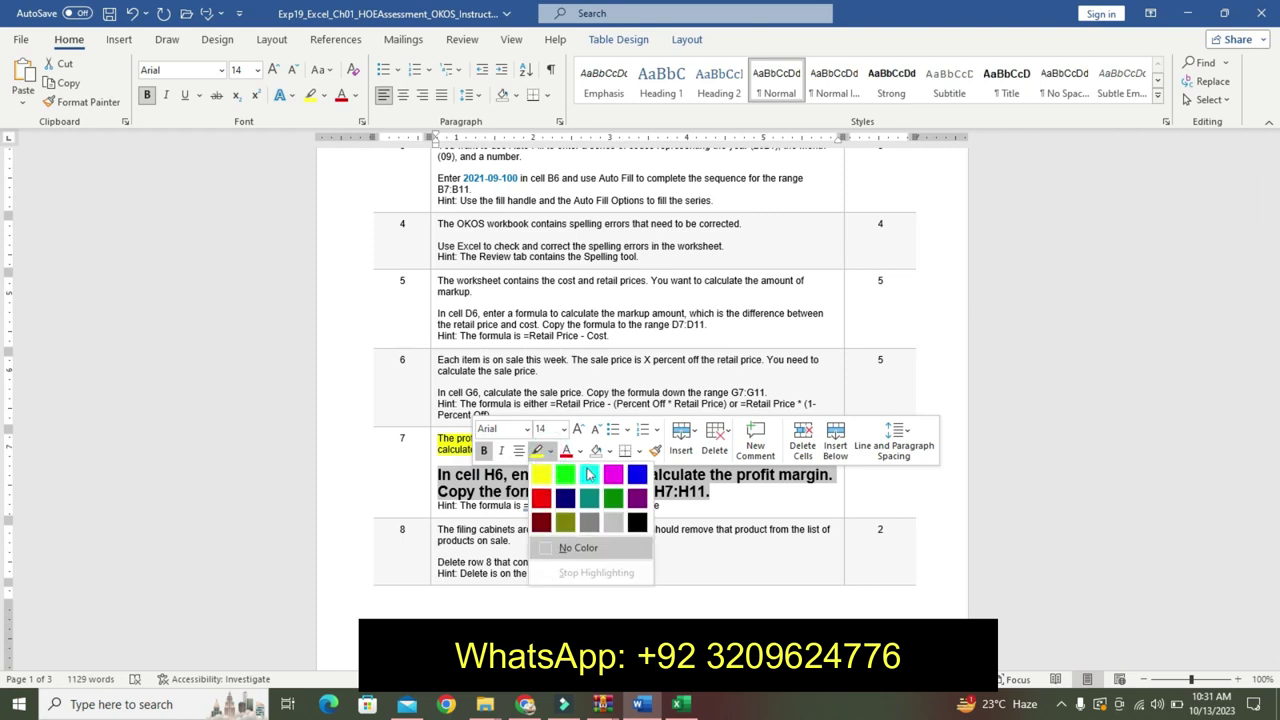
left_click(591, 470)
Highlight step 7's hint with the profit margin formula in yellow.
left_click(437, 504)
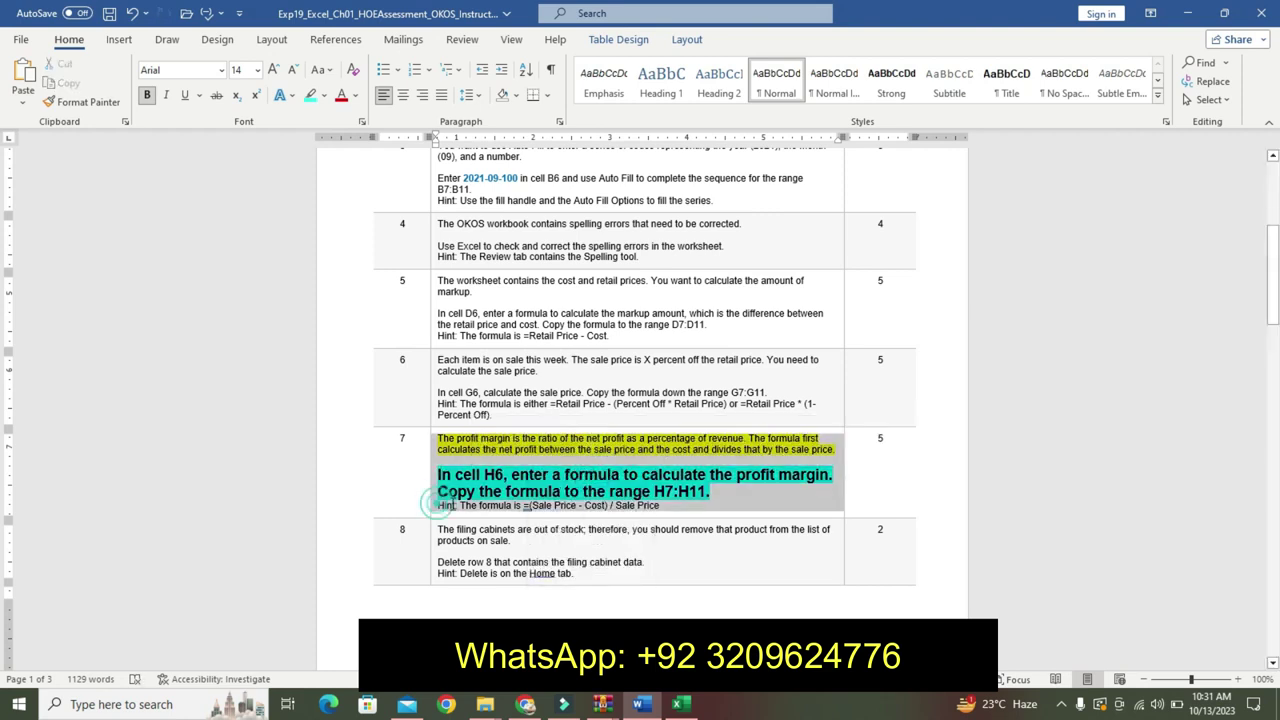
left_click(452, 505)
left_click_drag(439, 504, 668, 506)
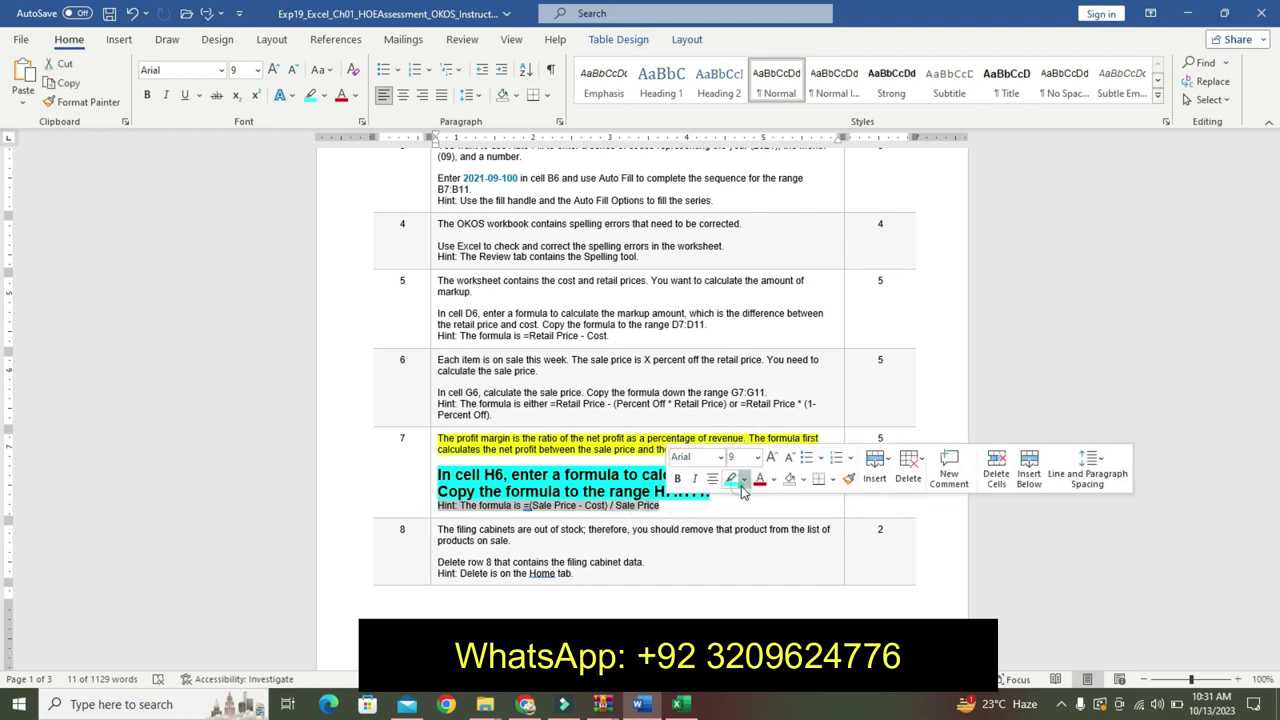
left_click(744, 479)
left_click(735, 503)
left_click(604, 490)
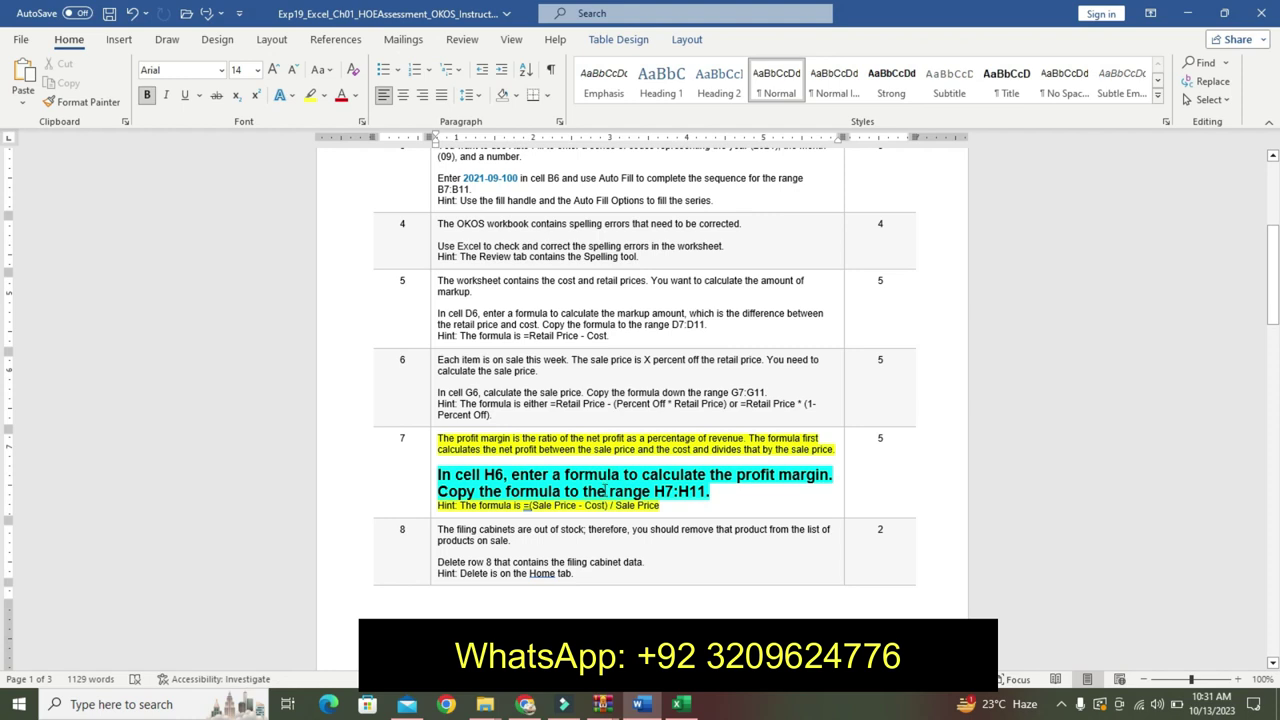
Switch to Excel and start the profit margin formula in cell H6 with =G6-C6, rechecking step 7's hint in Word.
left_click(680, 704)
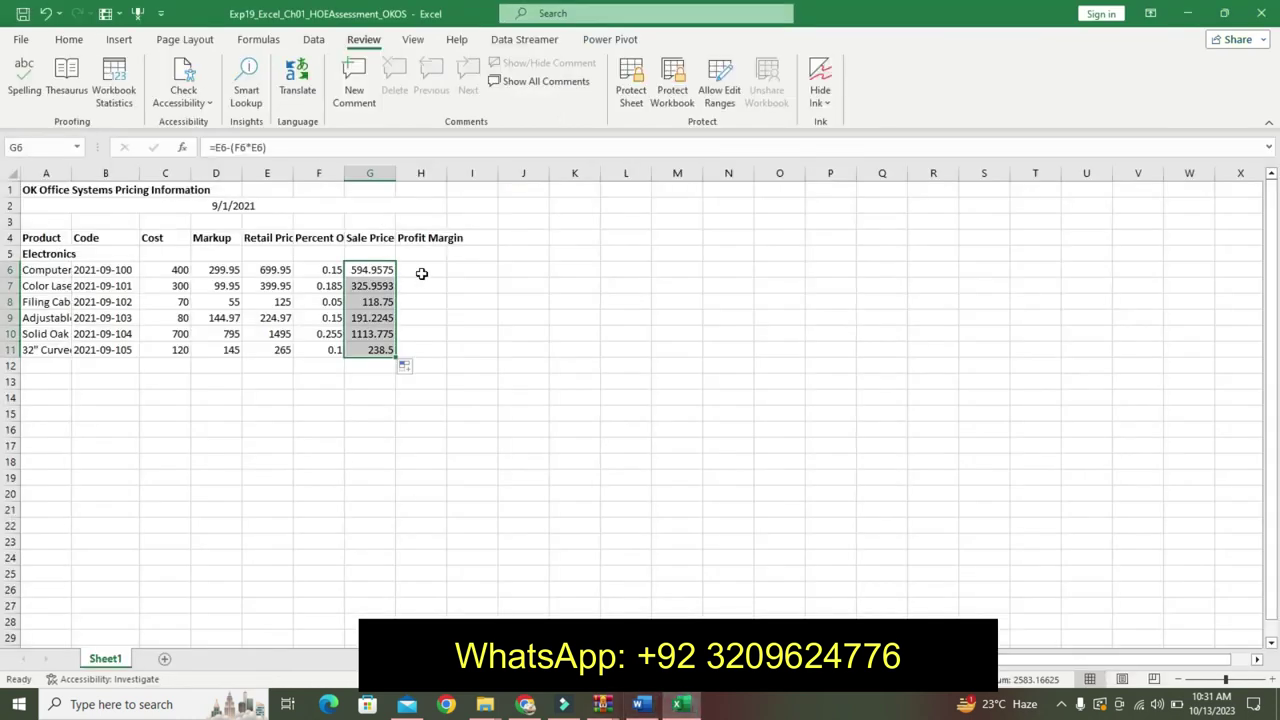
left_click(421, 273)
type("=")
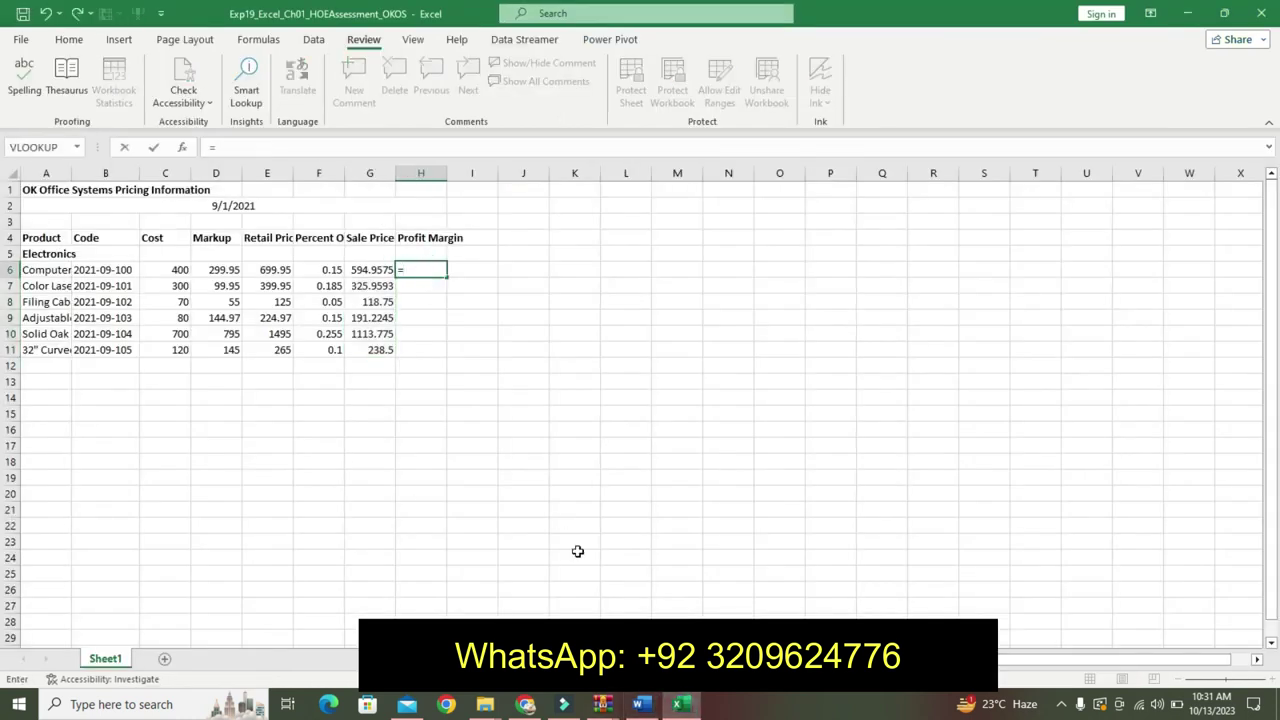
left_click(641, 704)
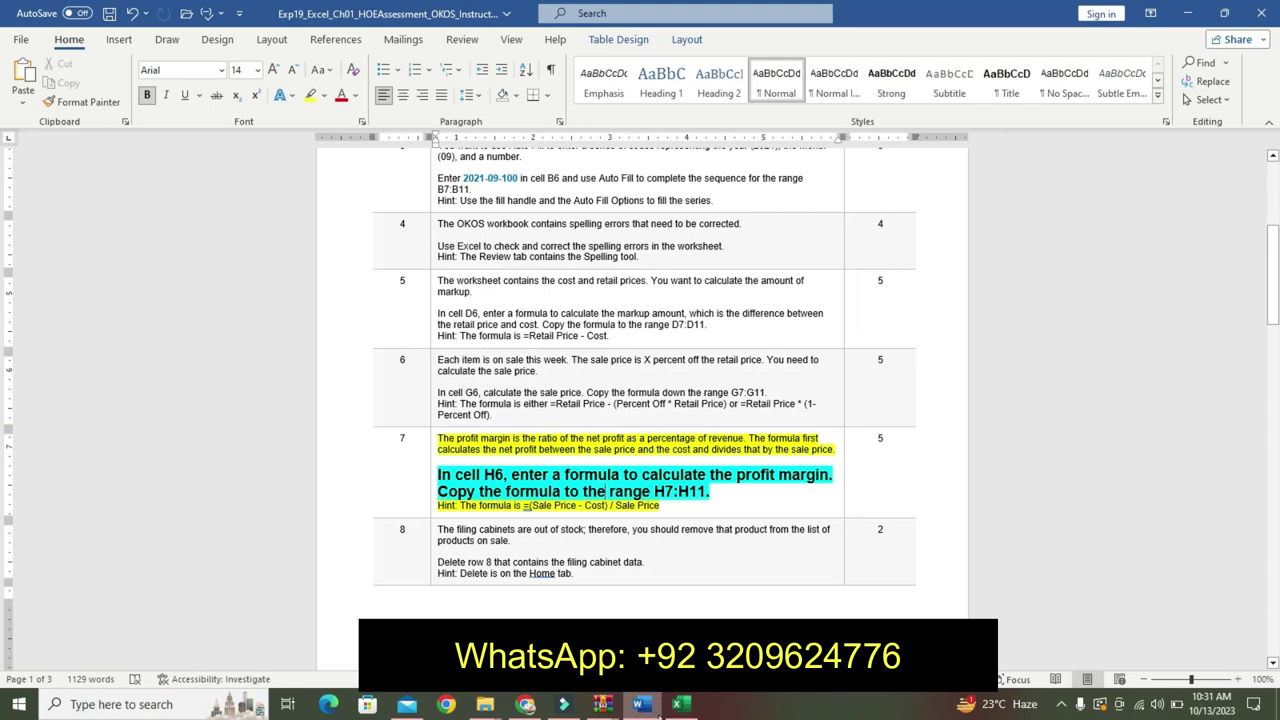
left_click(680, 704)
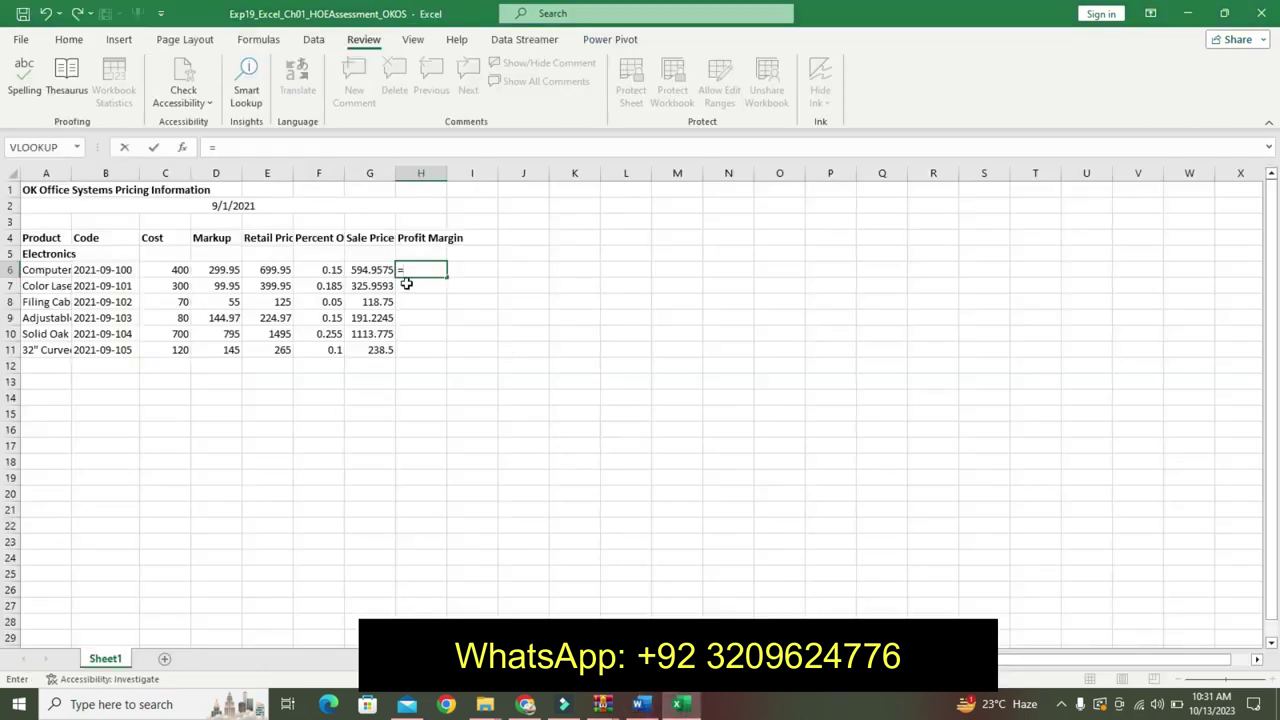
left_click(360, 270)
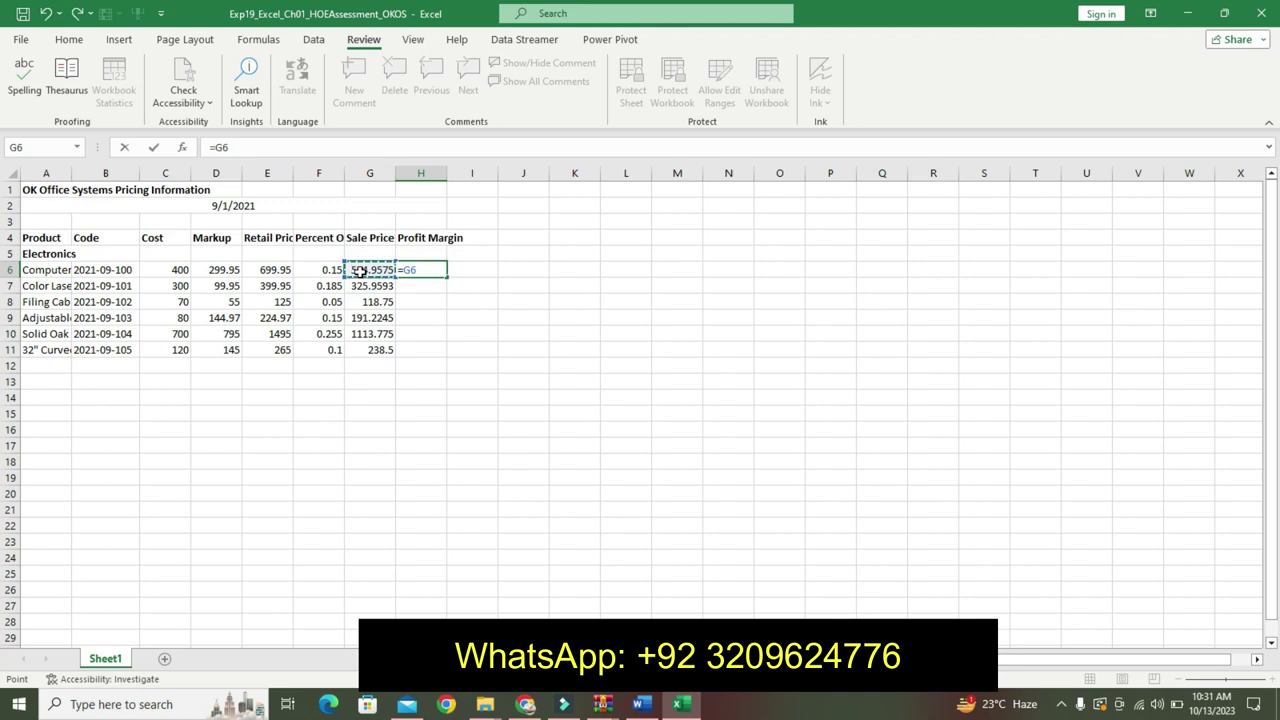
left_click(173, 270)
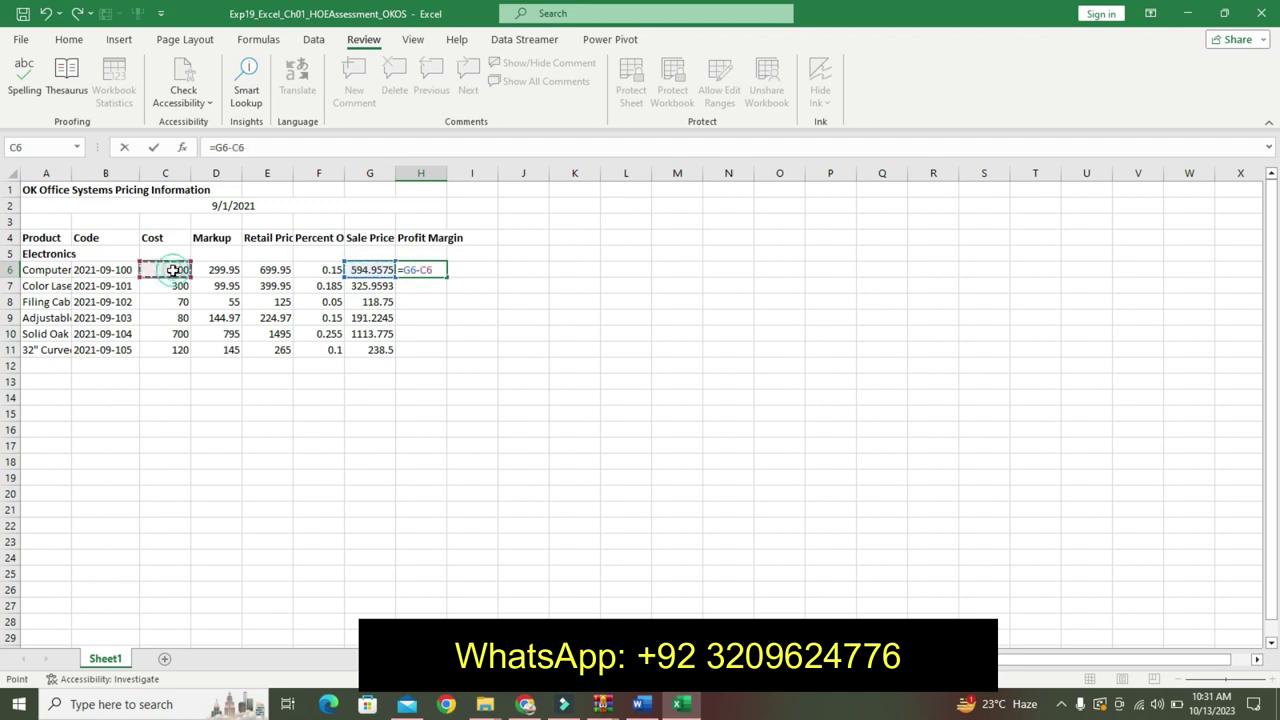
Recheck the hint in Word, then enclose G6-C6 in parentheses and divide by G6 to enter =(G6-C6)/G6 in cell H6.
left_click(648, 714)
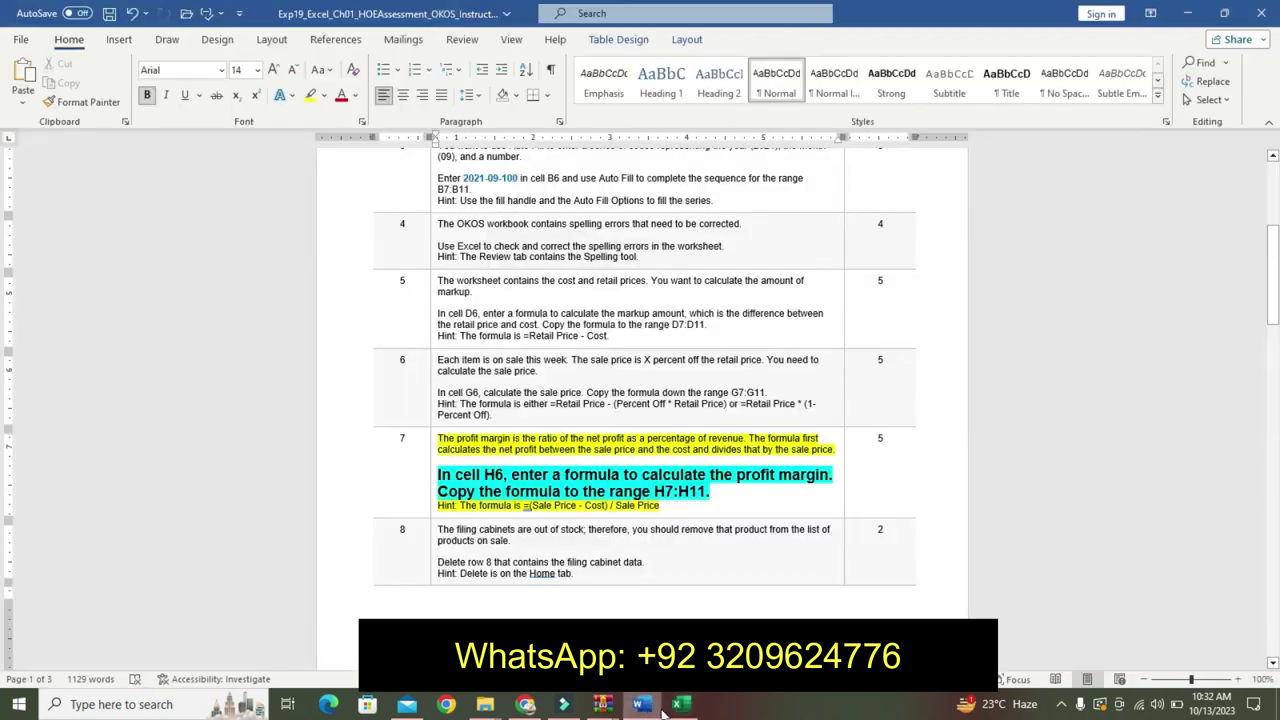
left_click(678, 705)
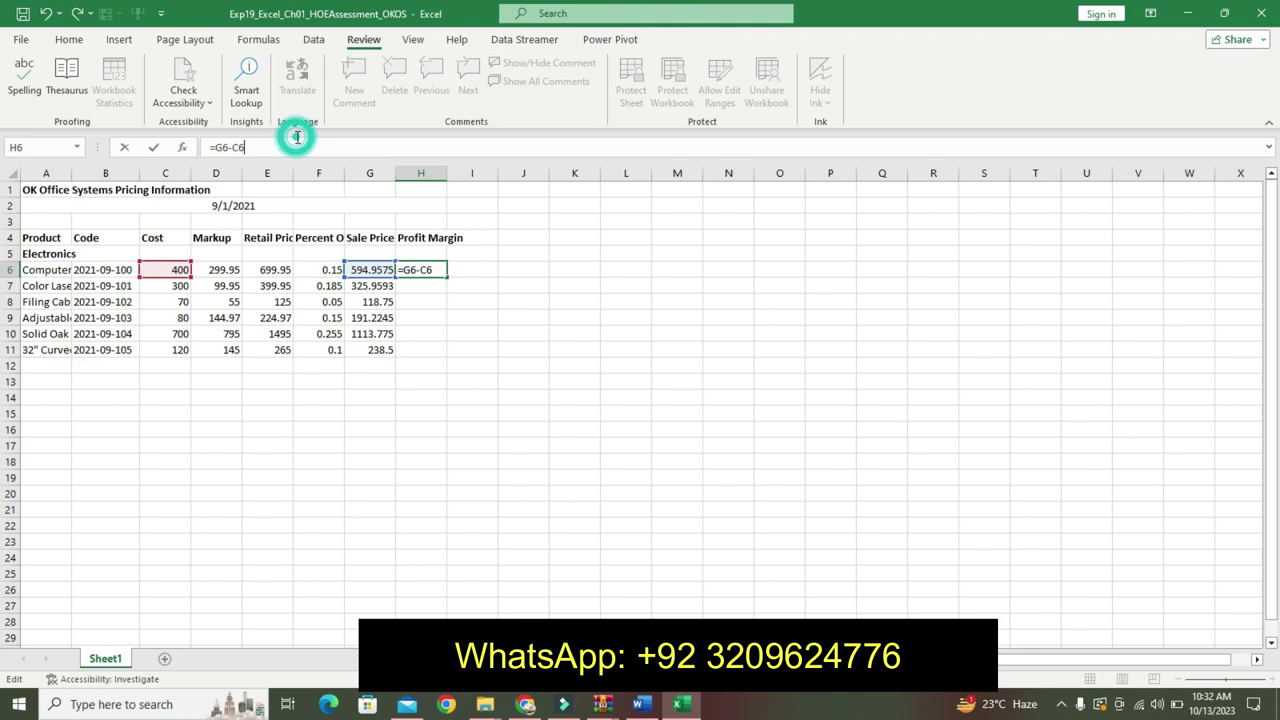
left_click(215, 147)
type("(")
left_click(640, 704)
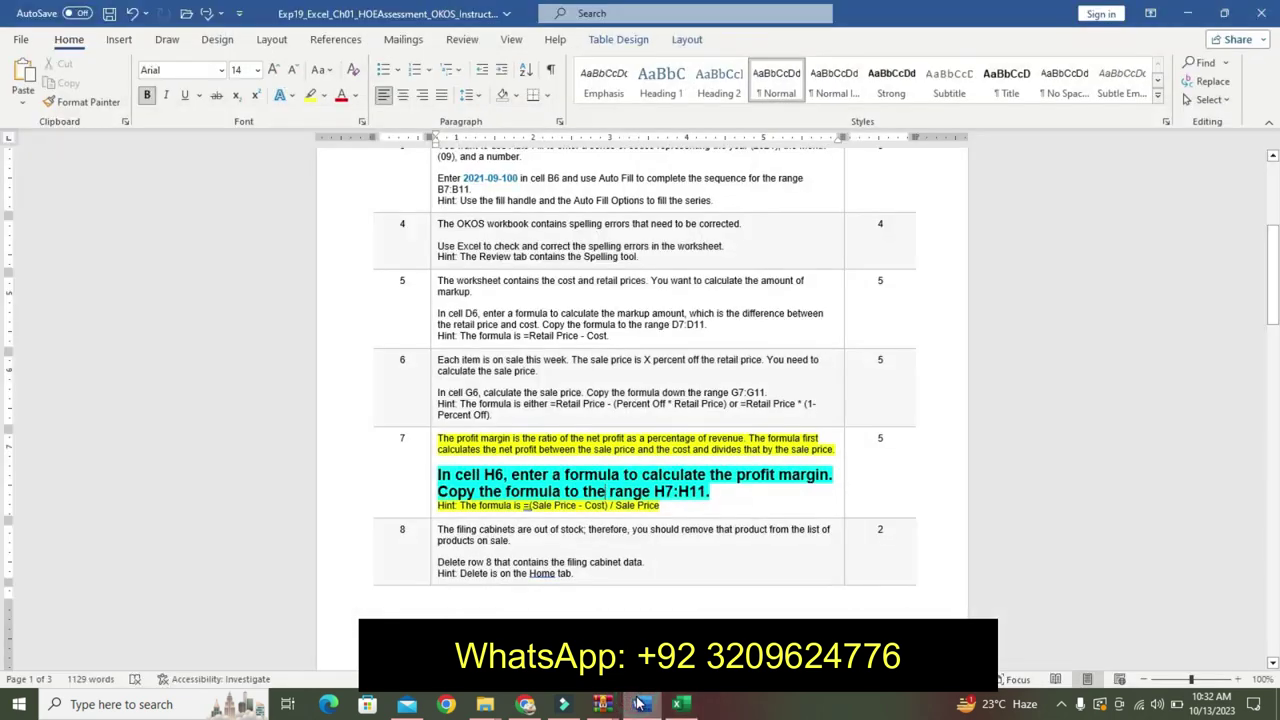
left_click(680, 704)
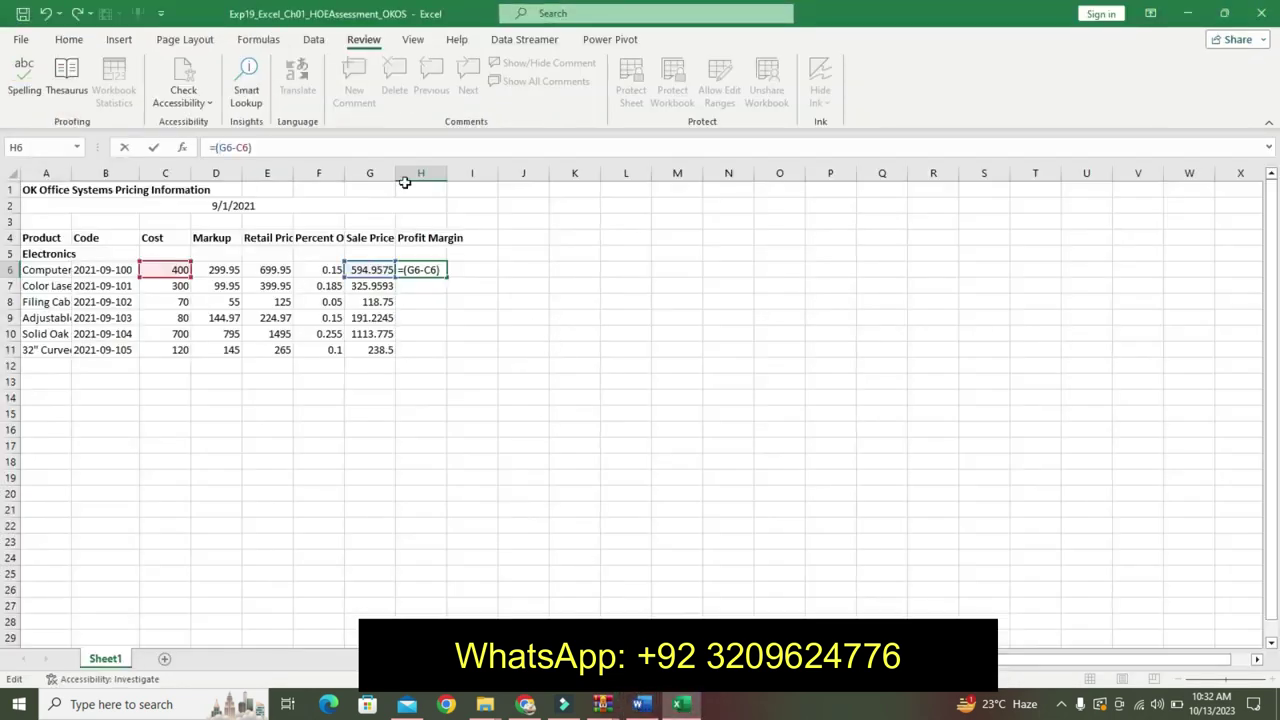
left_click(311, 142)
left_click(311, 142)
type("/")
left_click(370, 270)
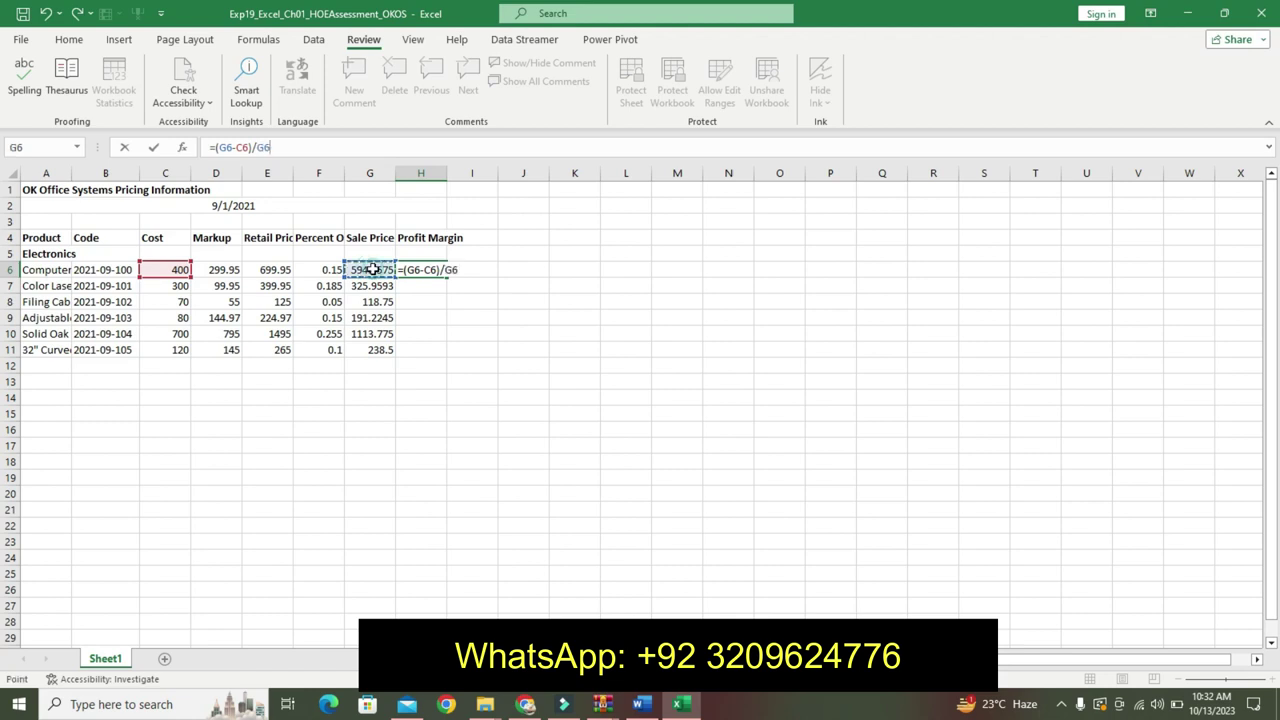
key("Return")
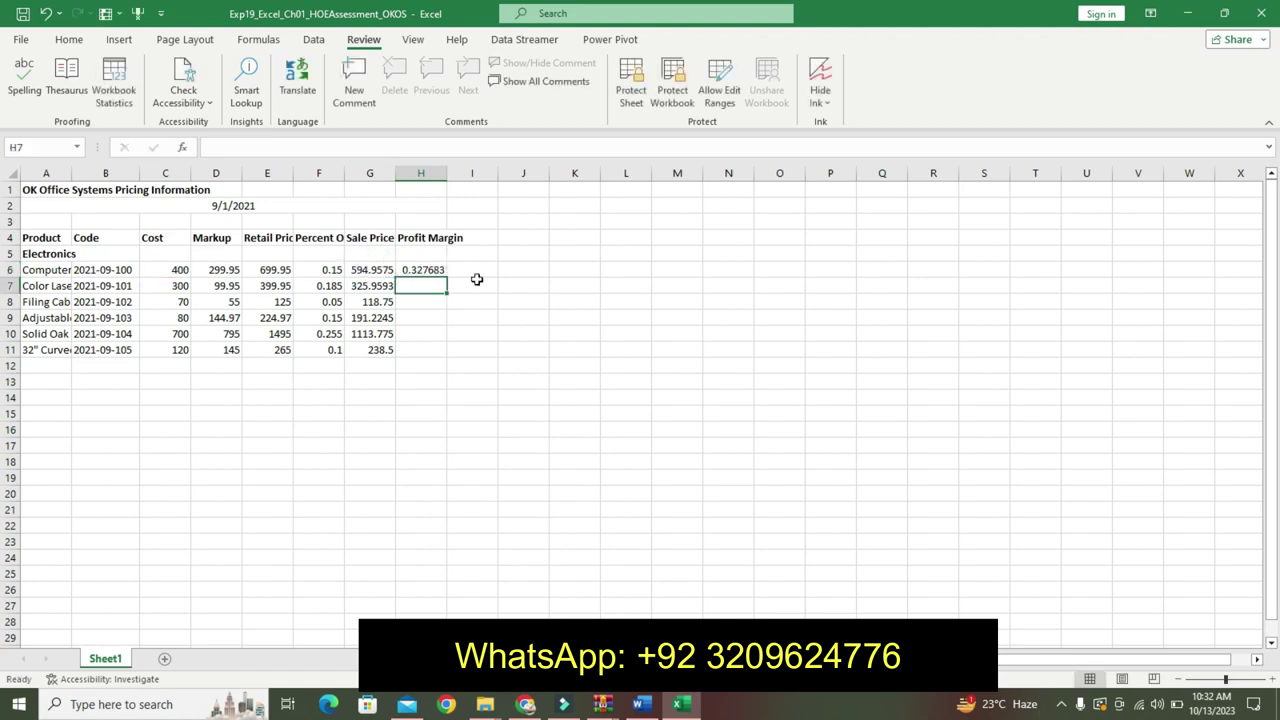
Copy the profit margin formula from H6 down through H11.
left_click(427, 271)
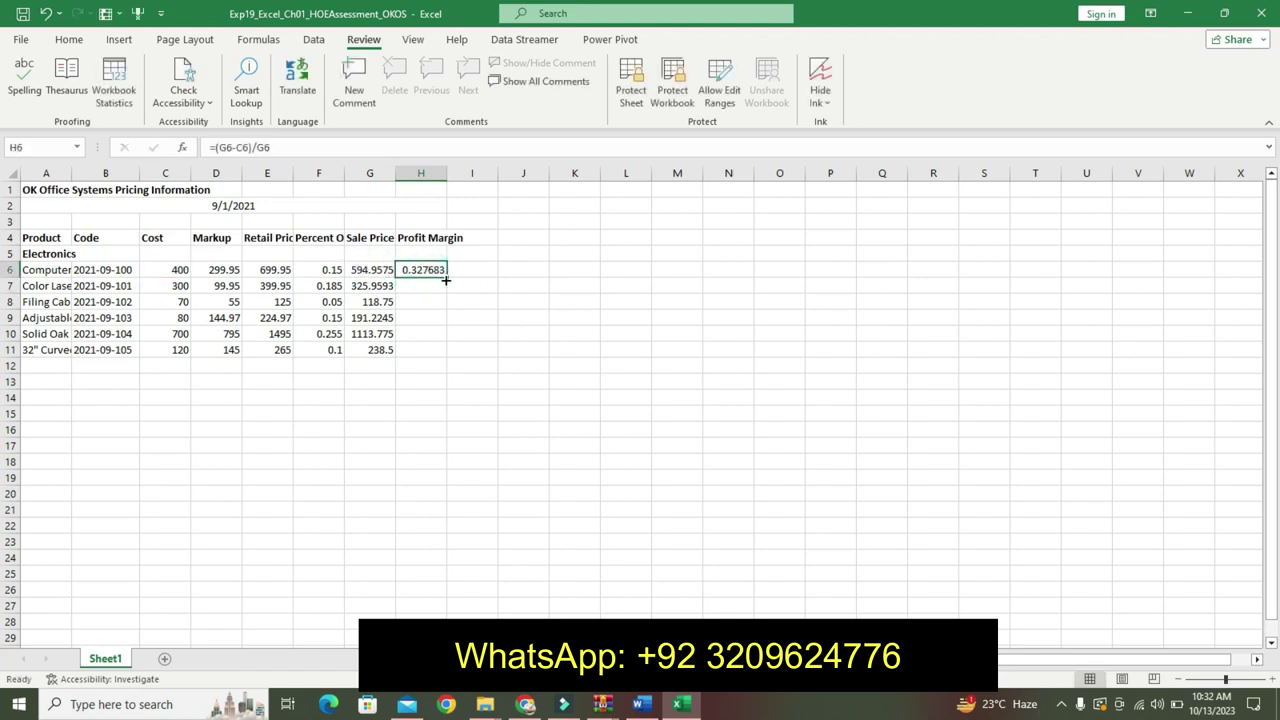
left_click_drag(447, 280, 445, 355)
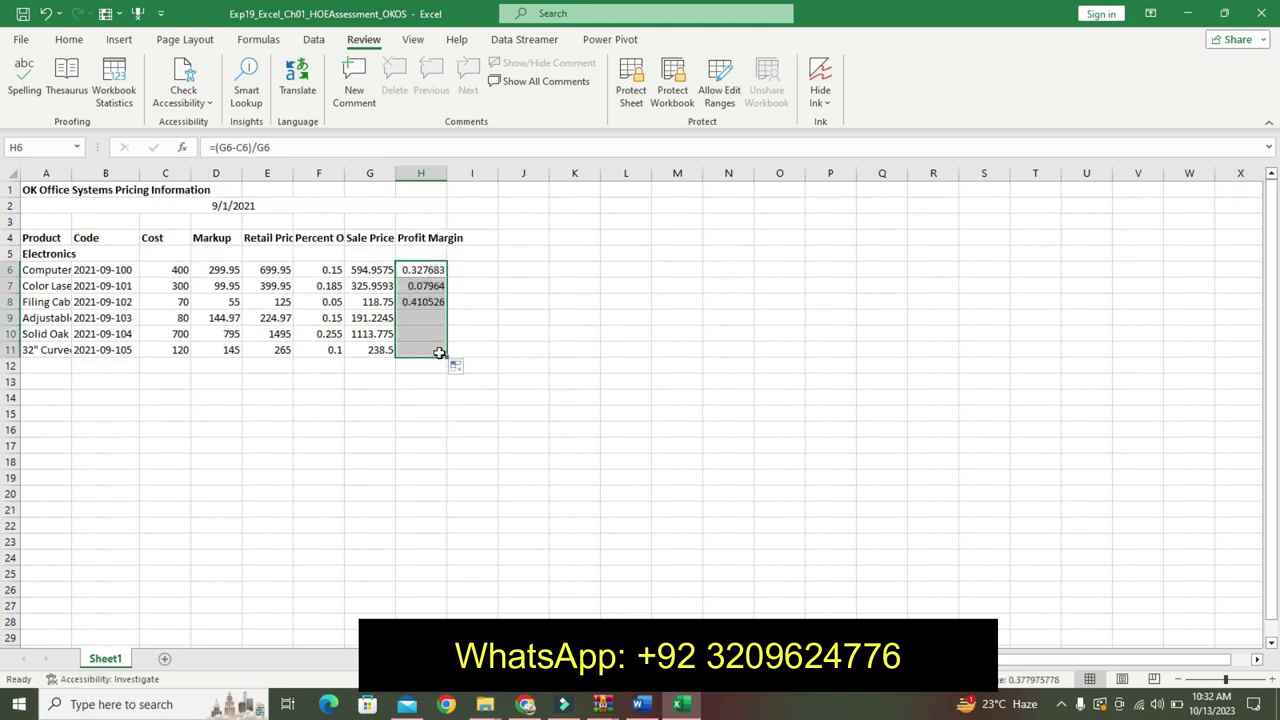
Switch to Word and undo the highlighting and text formatting in step 7.
left_click(643, 704)
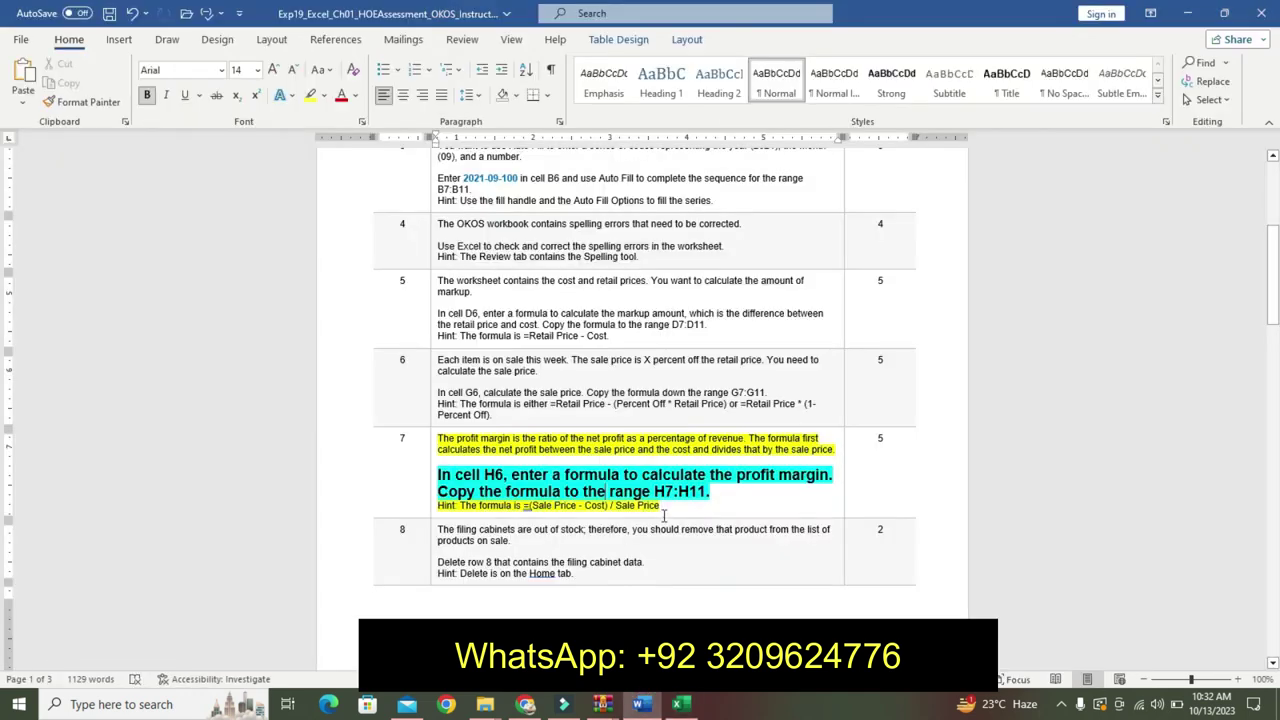
key("ctrl+z")
key("ctrl+z")
key("ctrl+z")
key("ctrl+z")
key("ctrl+z")
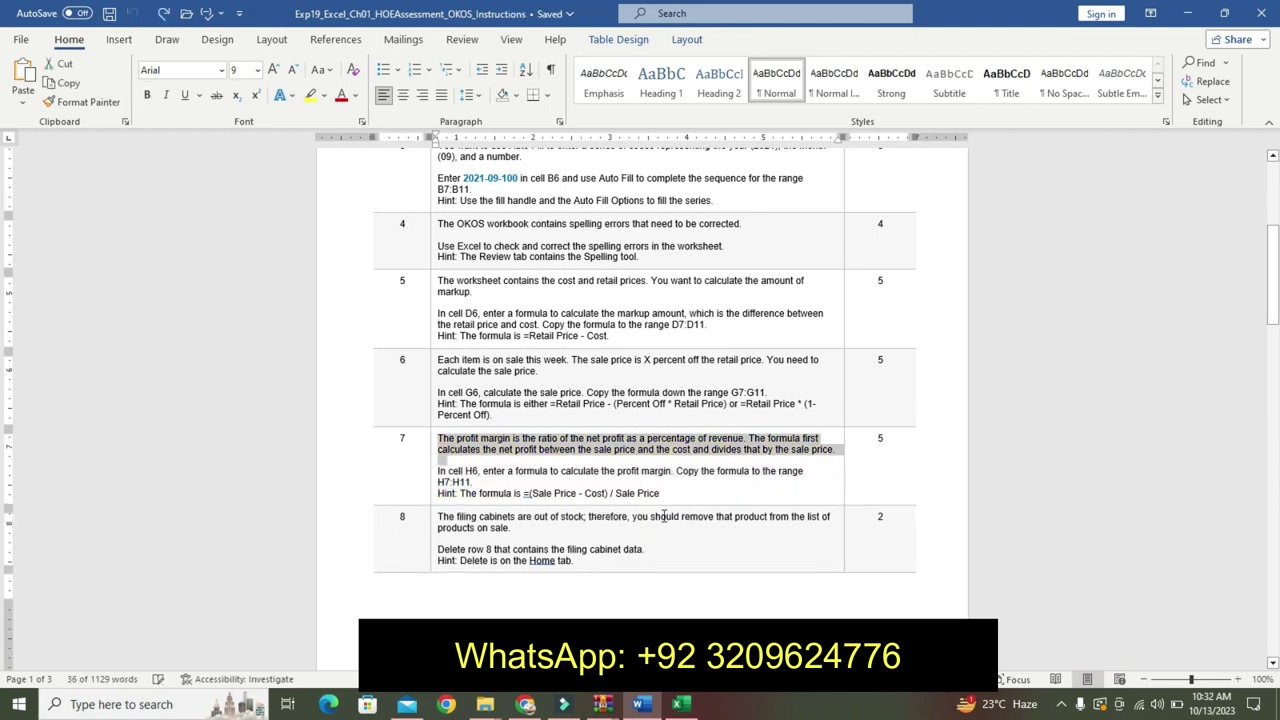
Read step 8 in Word, then switch to Excel and delete row 8 with the filing cabinet data.
left_click(579, 562)
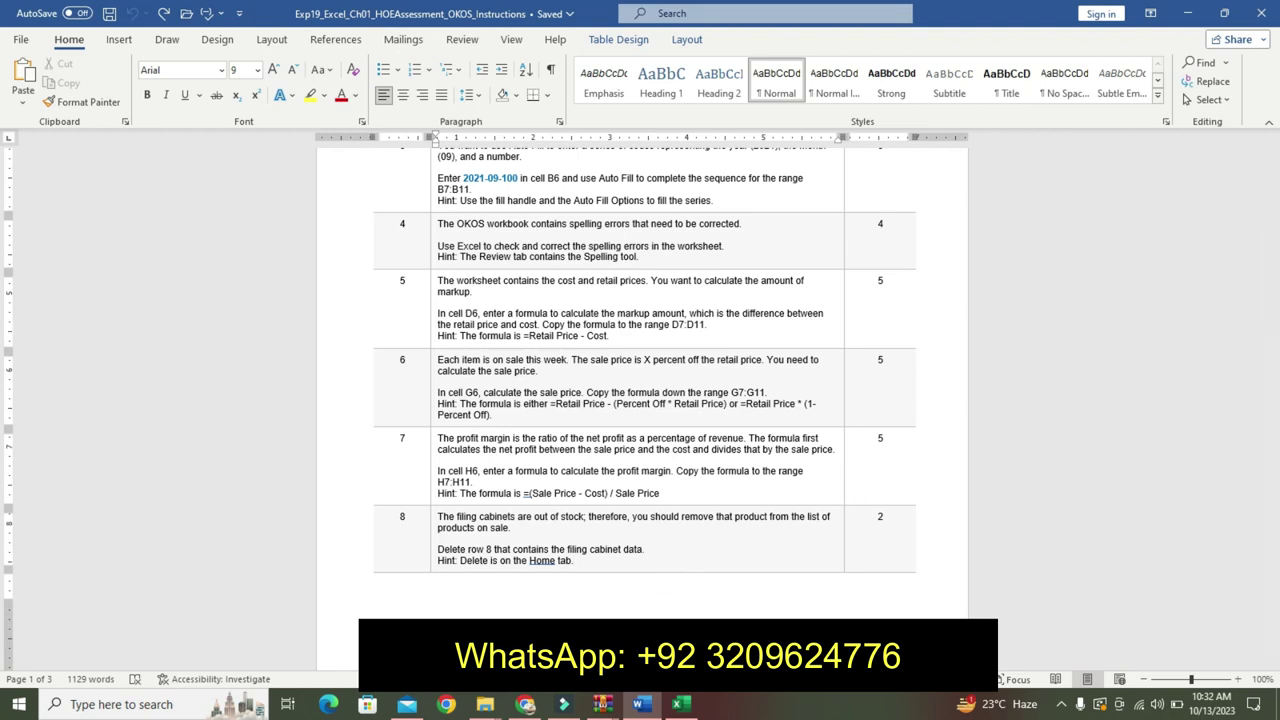
left_click(680, 704)
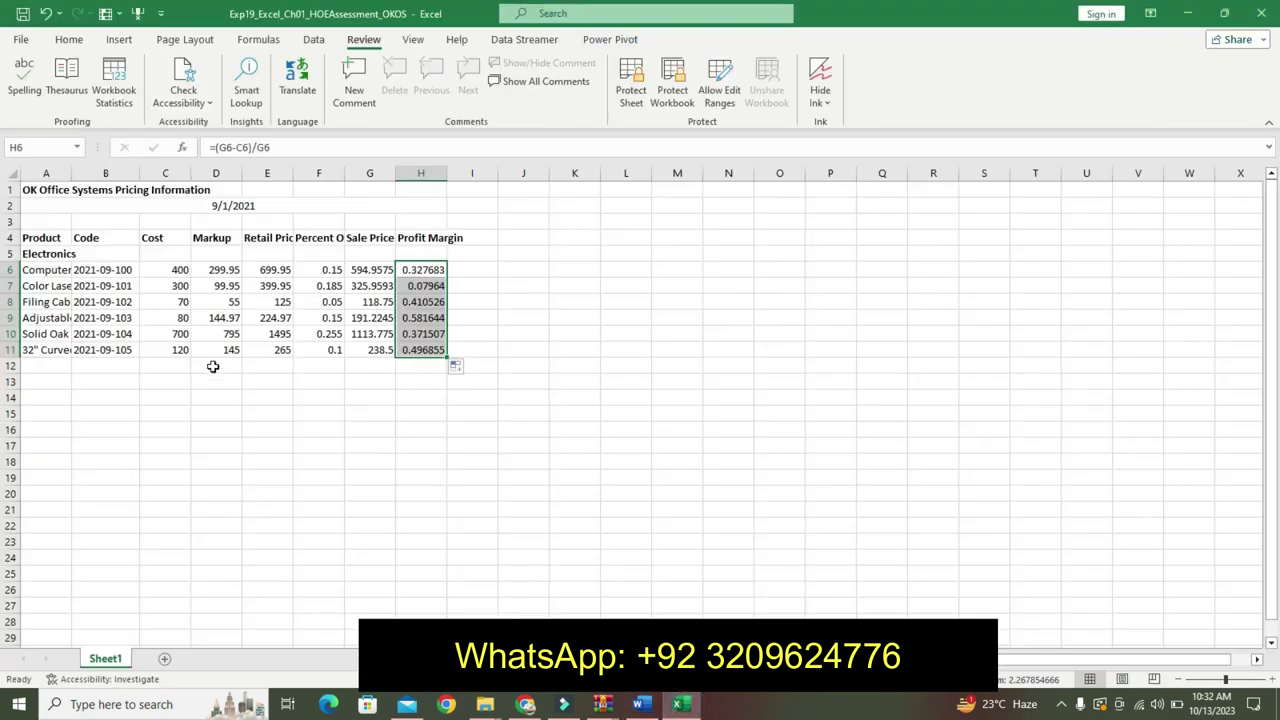
left_click(10, 301)
right_click(13, 305)
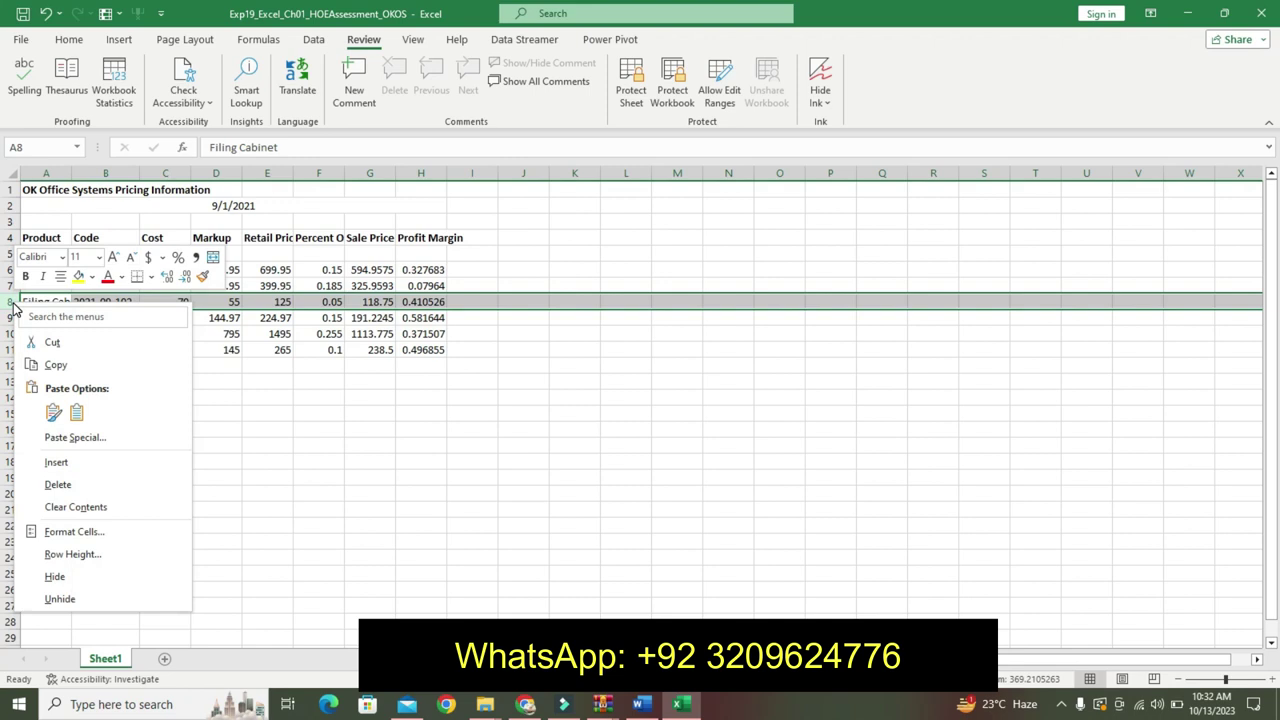
left_click(104, 484)
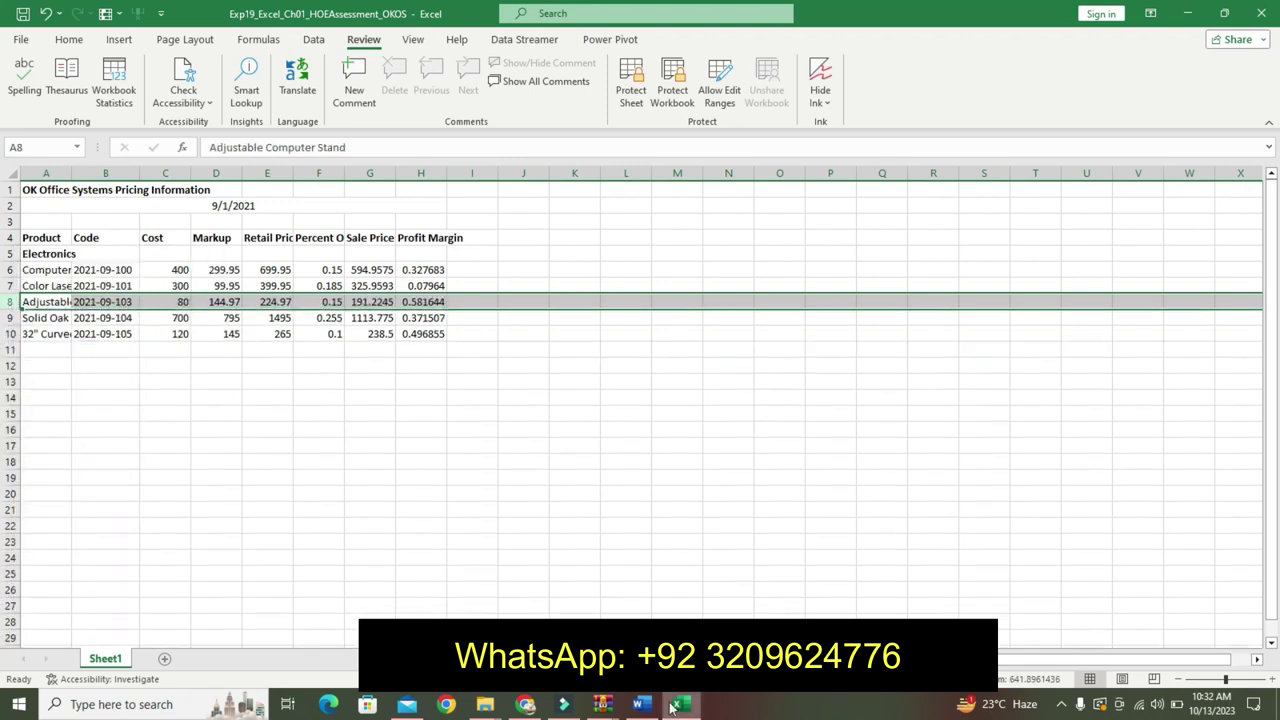
Switch to Word and format step 2's find-and-replace instruction with black text and turquoise highlighting.
left_click(641, 706)
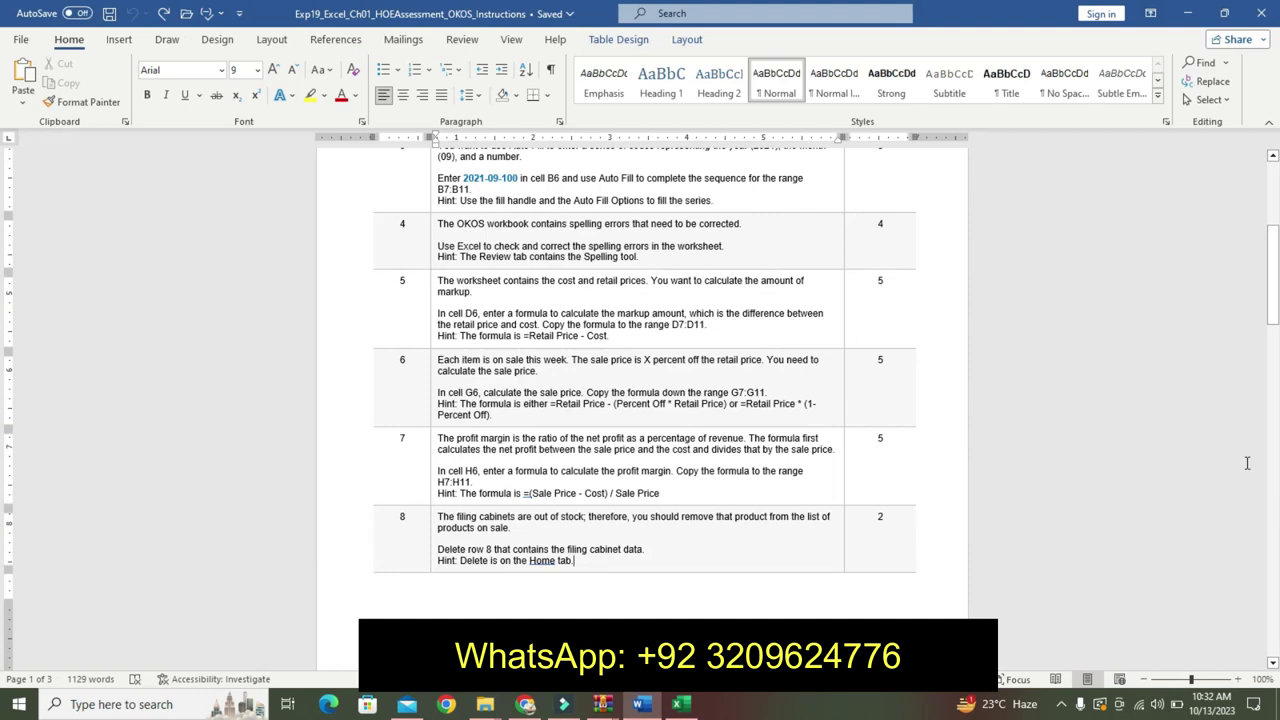
left_click_drag(1273, 305, 1273, 233)
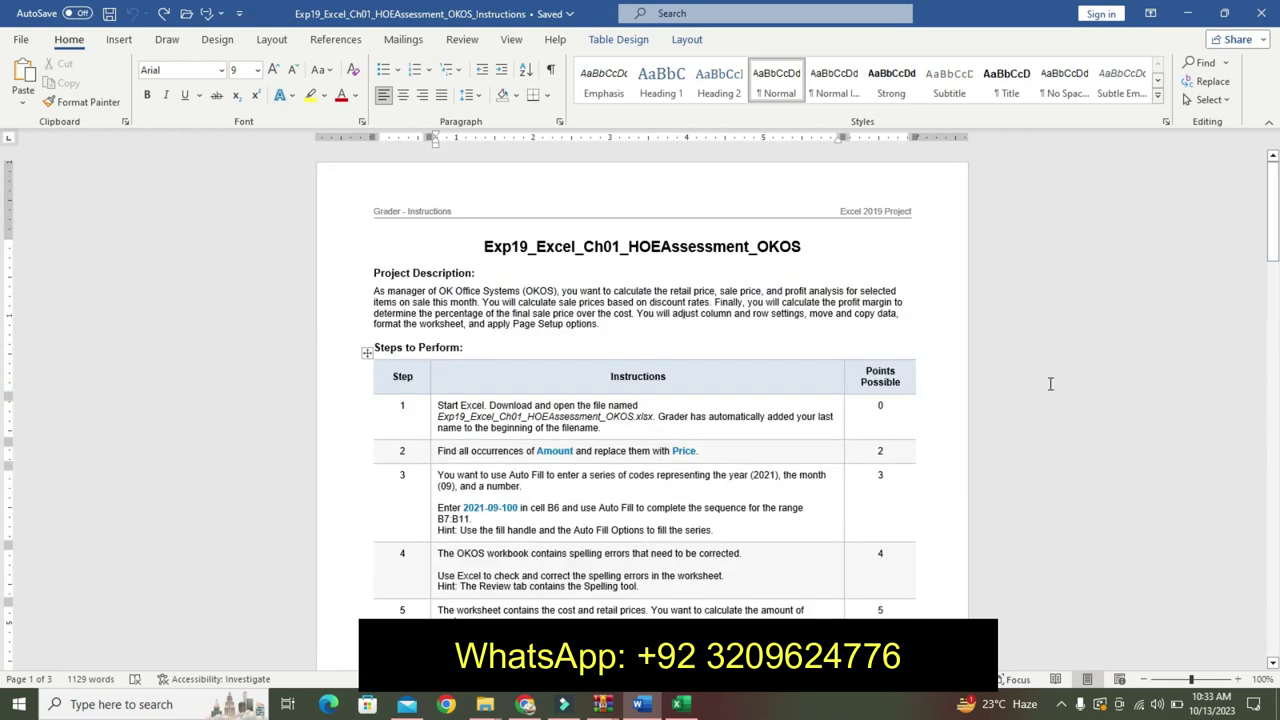
left_click(433, 450)
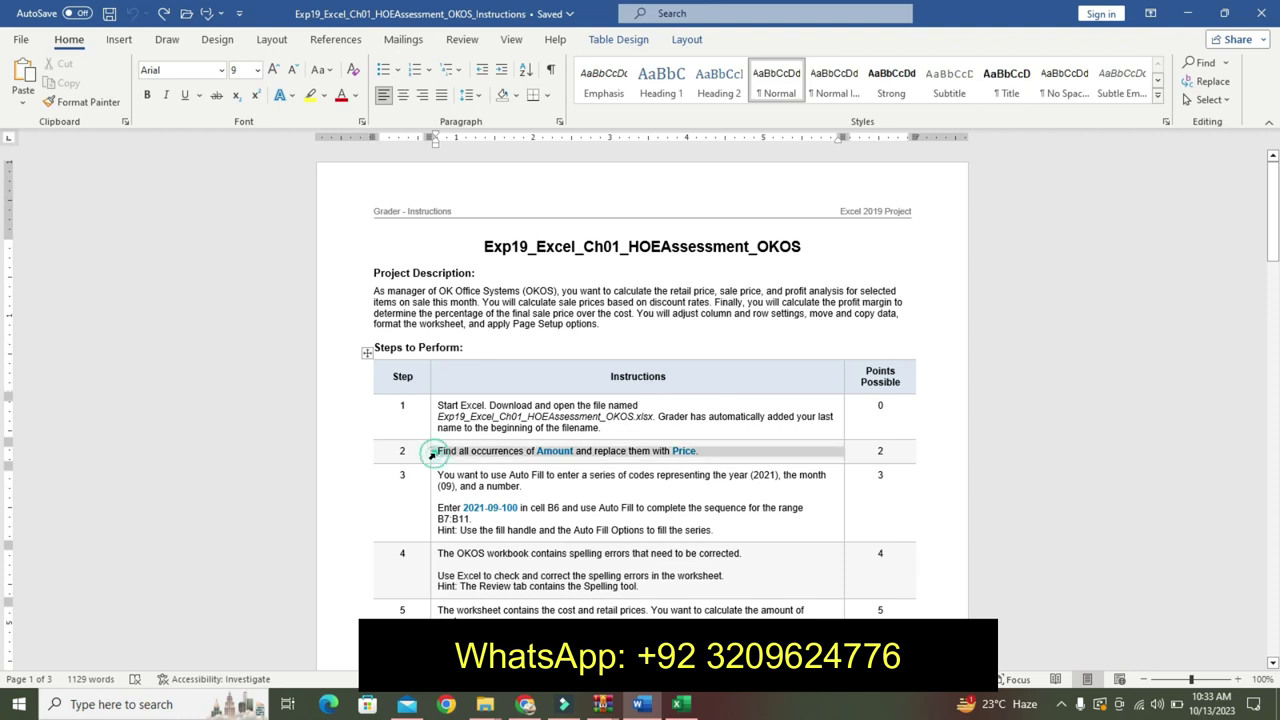
left_click(503, 427)
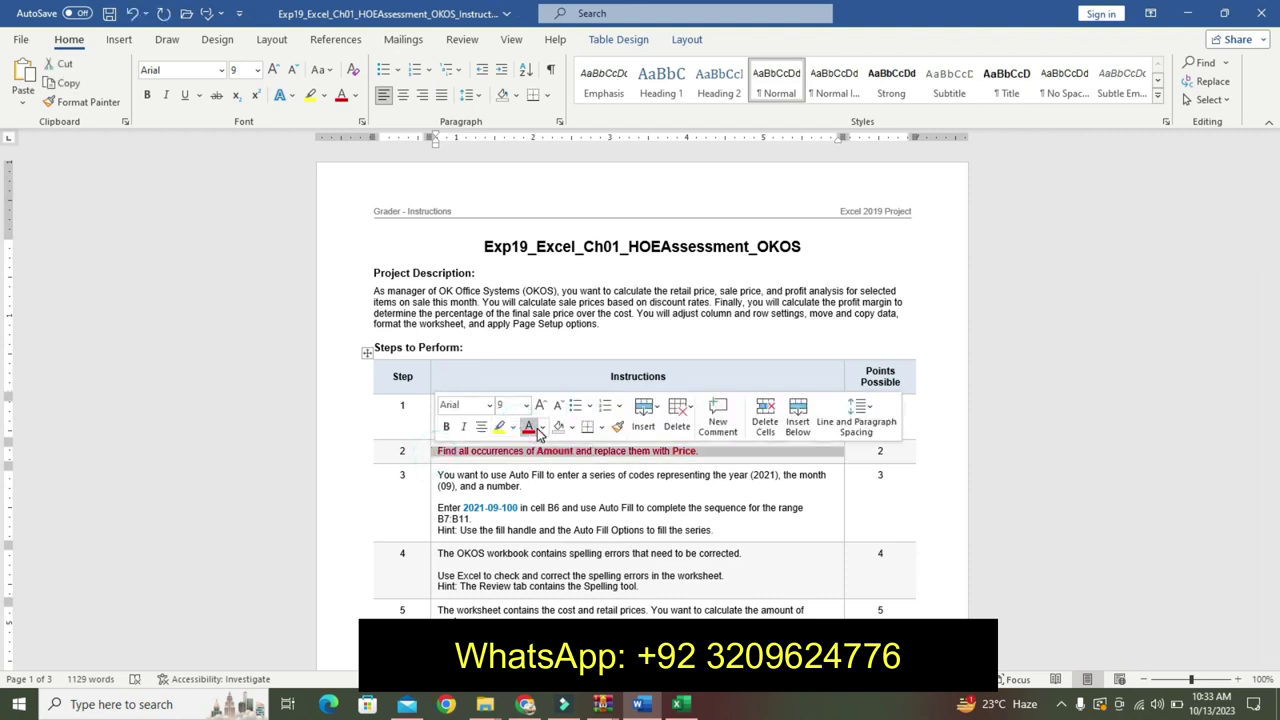
left_click(542, 427)
left_click(541, 493)
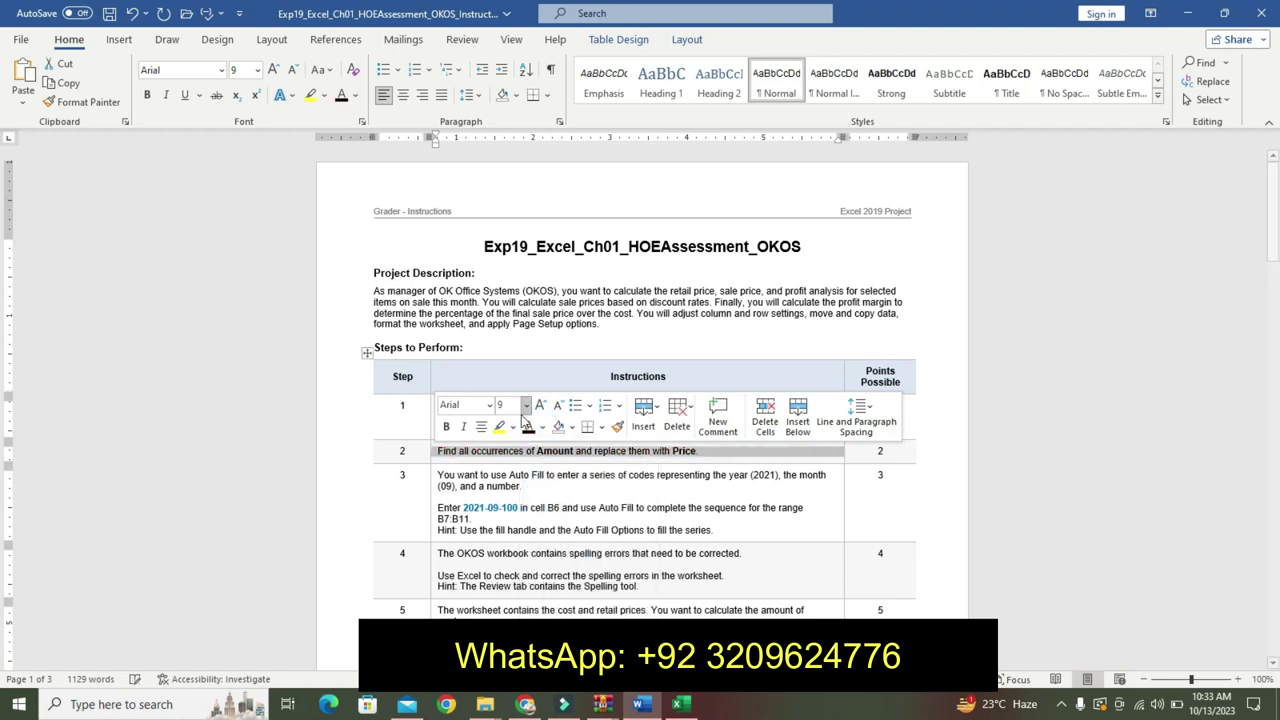
left_click(513, 427)
left_click(553, 451)
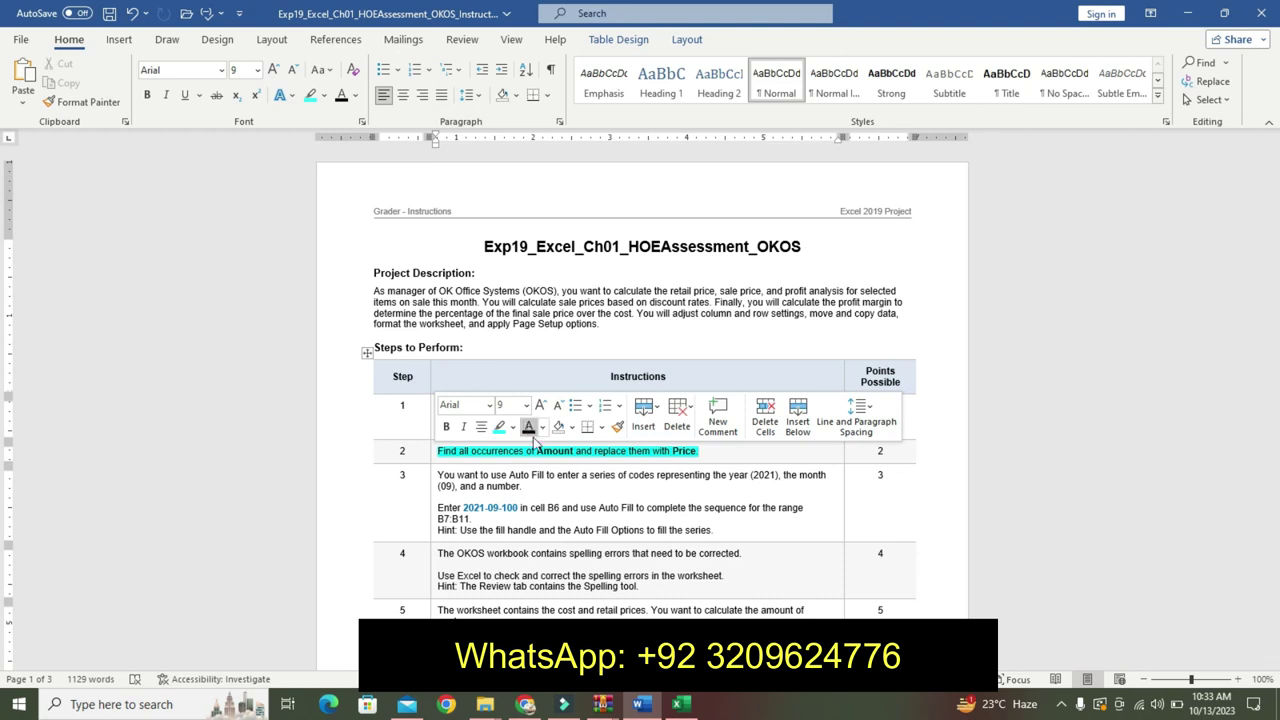
Switch to Excel and check the Retail Price heading in cell E4 against the find-and-replace instruction.
left_click(681, 705)
left_click(488, 512)
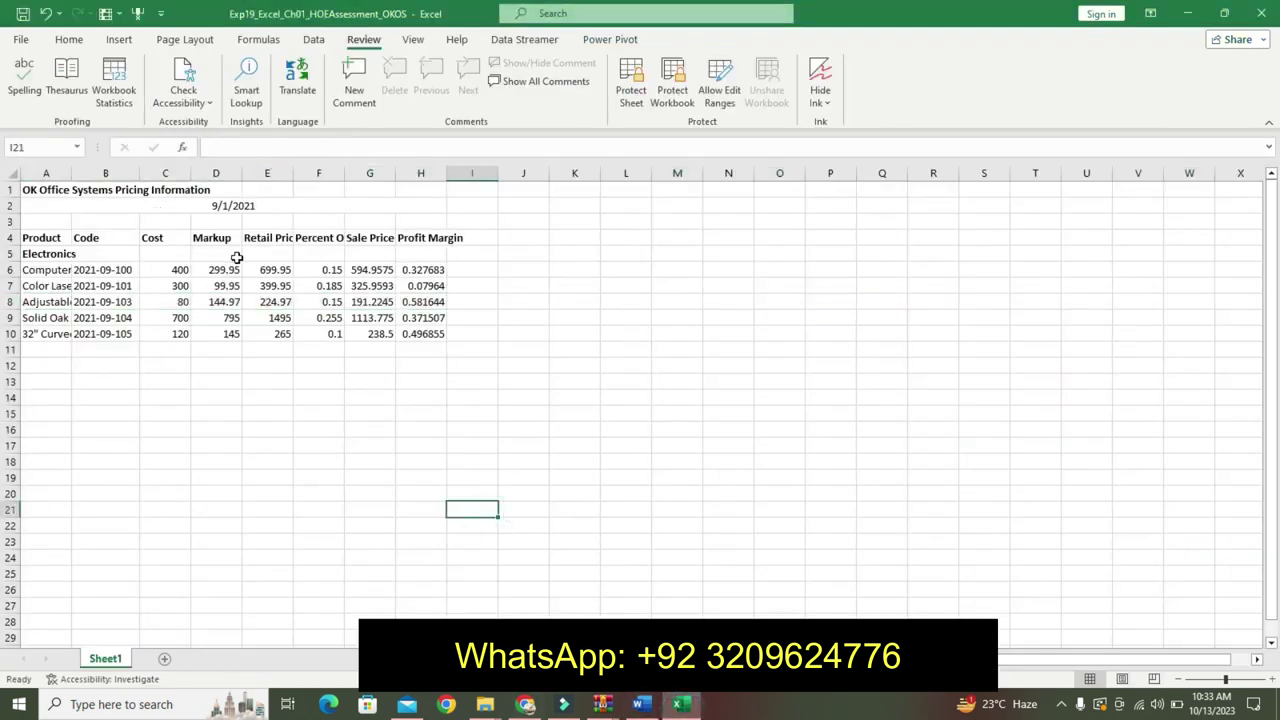
left_click(285, 240)
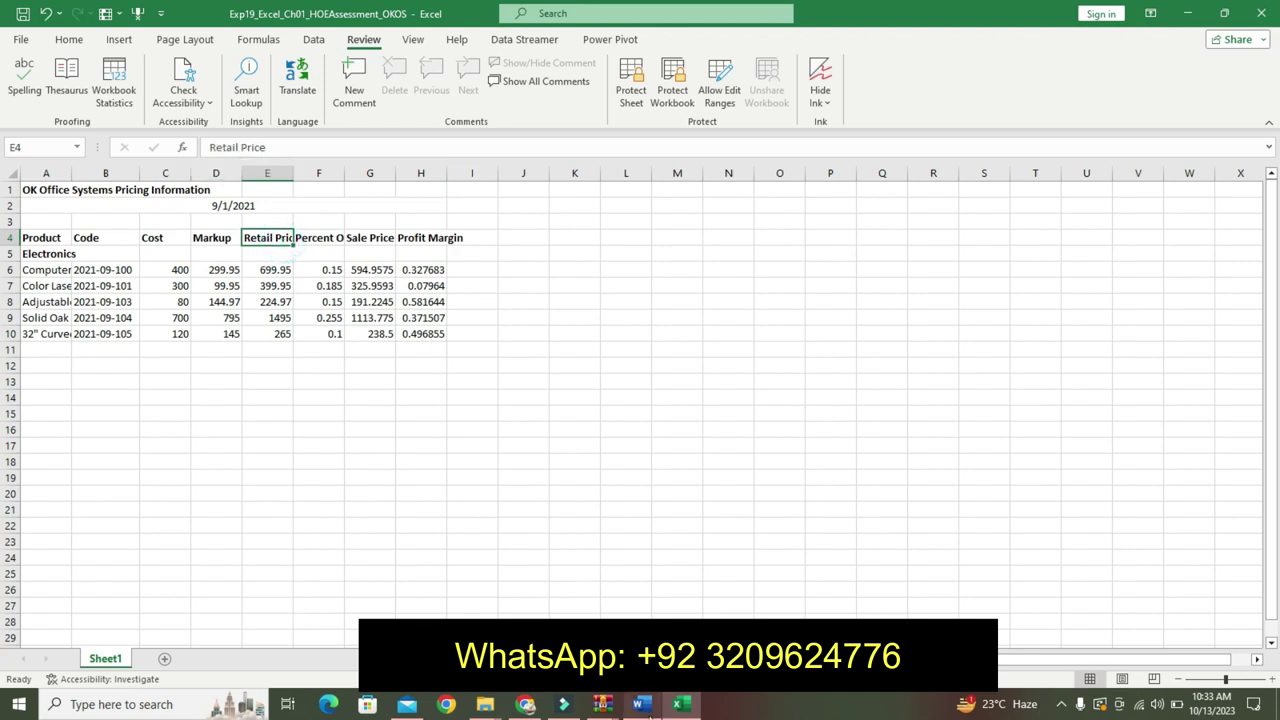
Highlight step 3's Auto Fill code instruction turquoise in Word, then switch to Excel and check the code in cell B6.
left_click(640, 704)
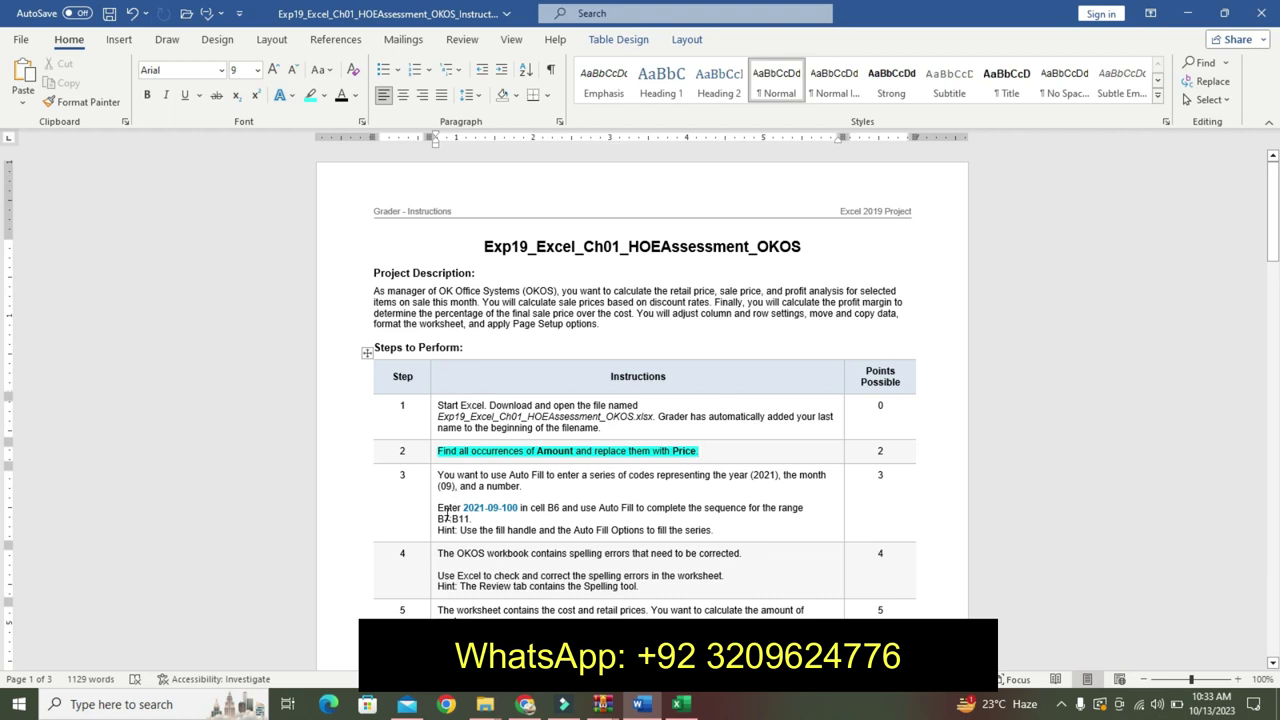
left_click_drag(446, 516, 497, 518)
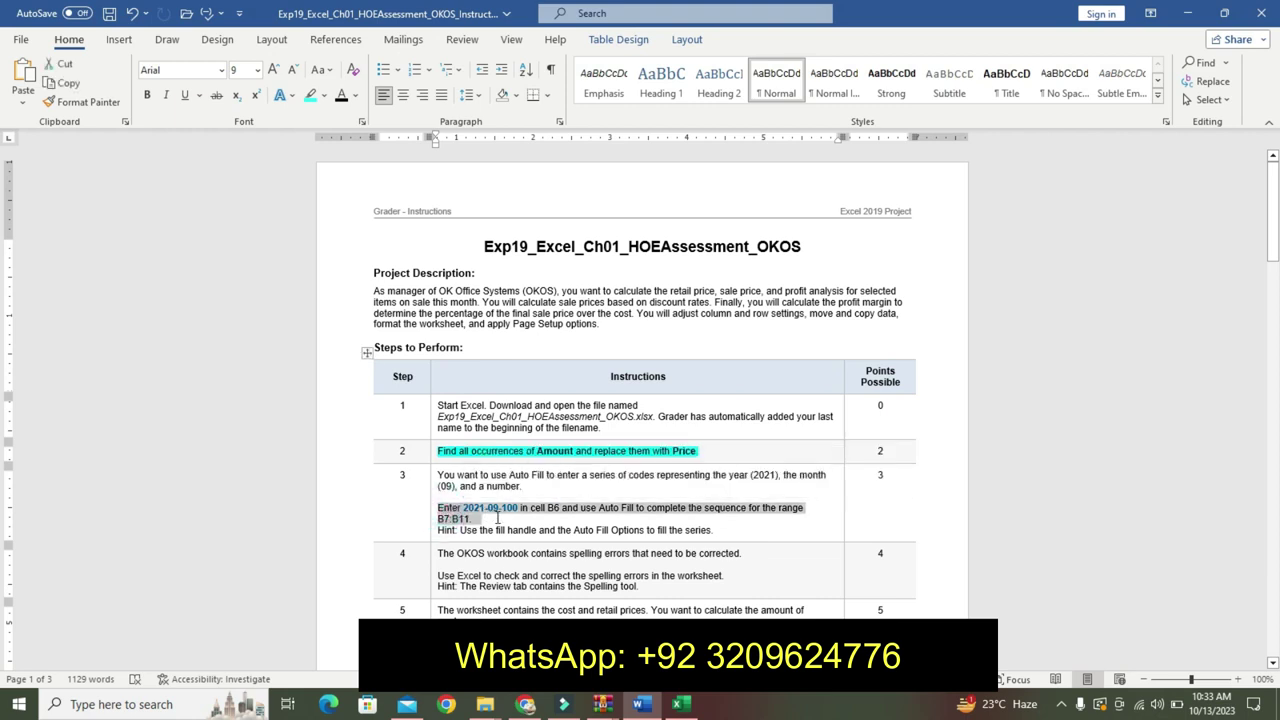
left_click(560, 490)
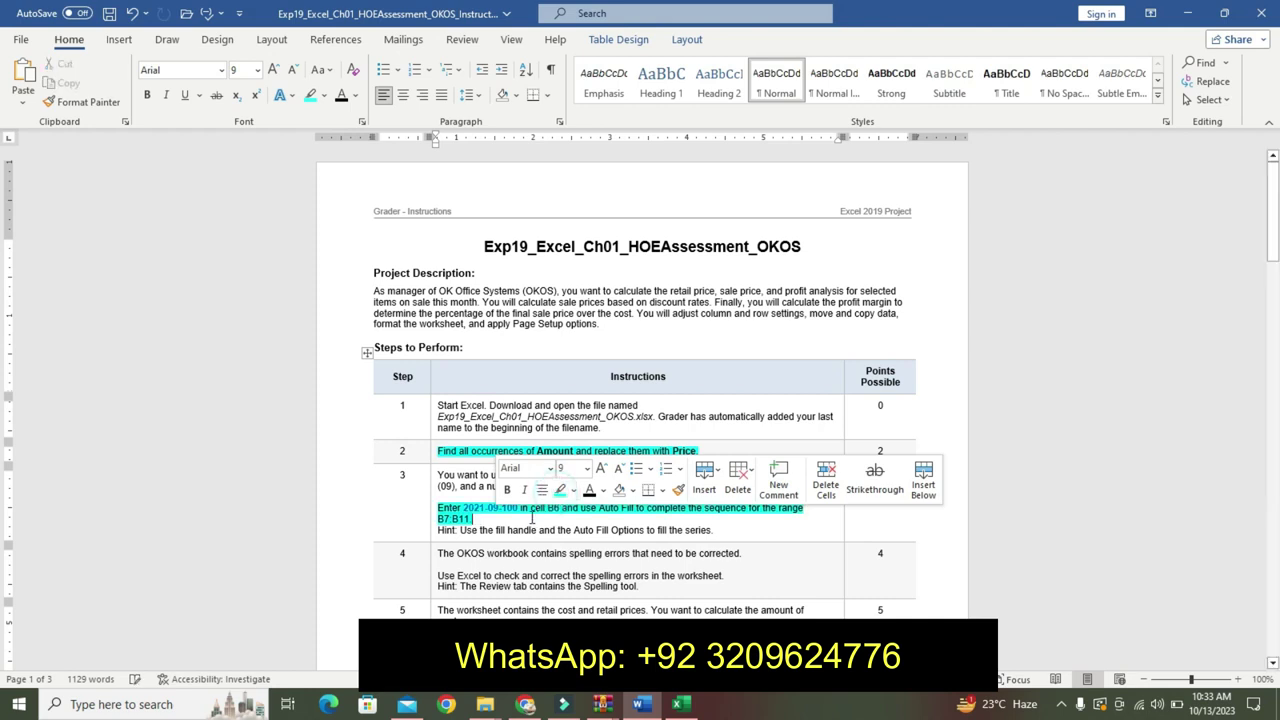
left_click(681, 704)
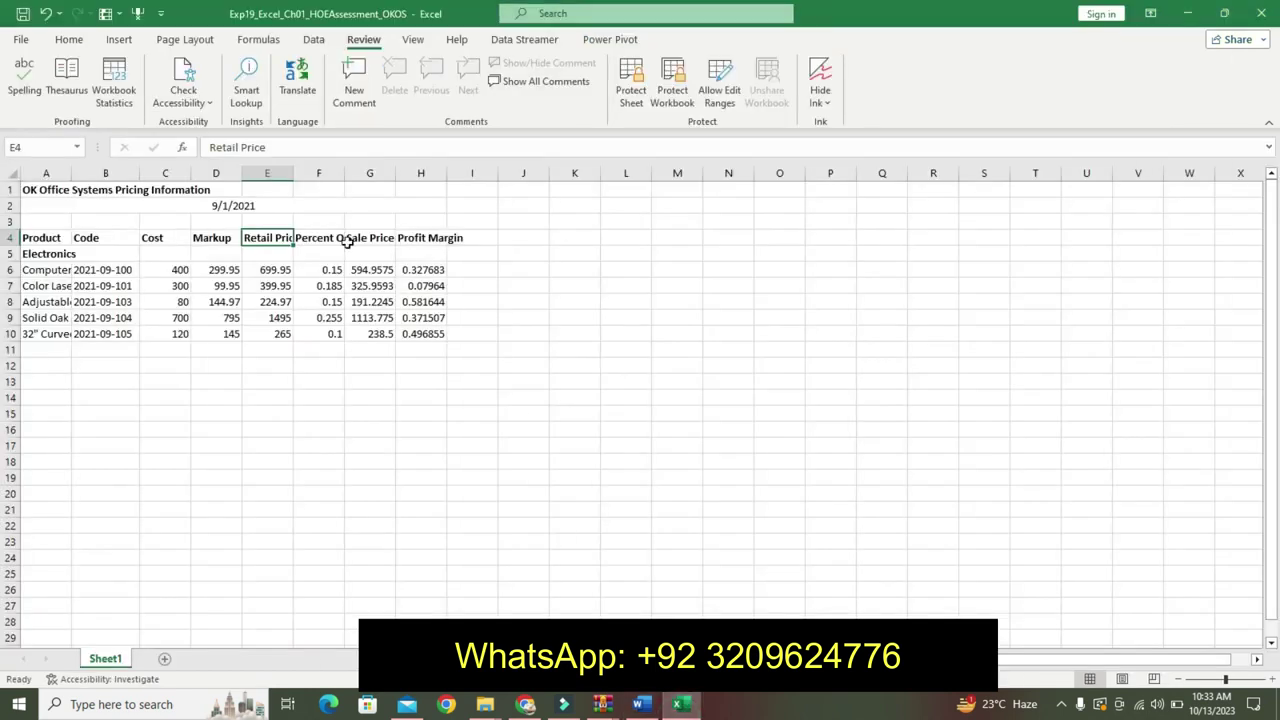
left_click(104, 271)
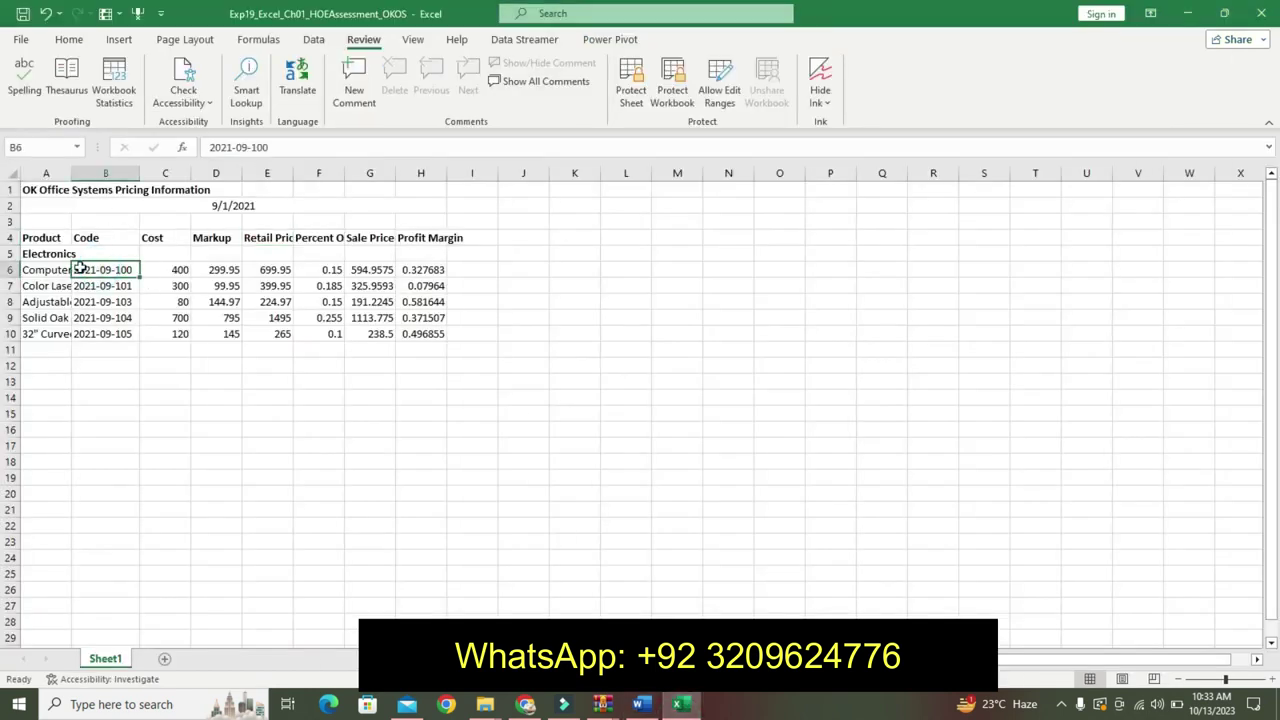
Highlight step 4's spelling check instruction and hint turquoise in Word, then switch back to the Excel worksheet.
left_click(641, 704)
left_click_drag(438, 580, 663, 585)
left_click(487, 582)
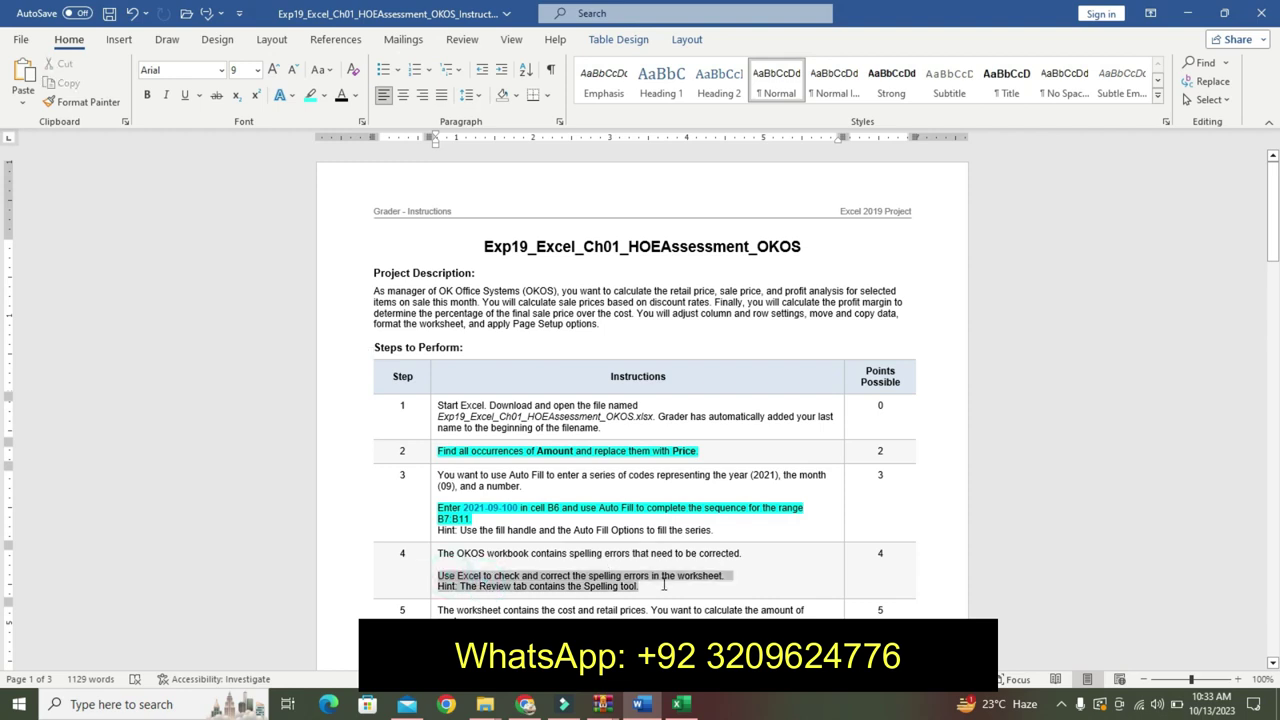
left_click(726, 556)
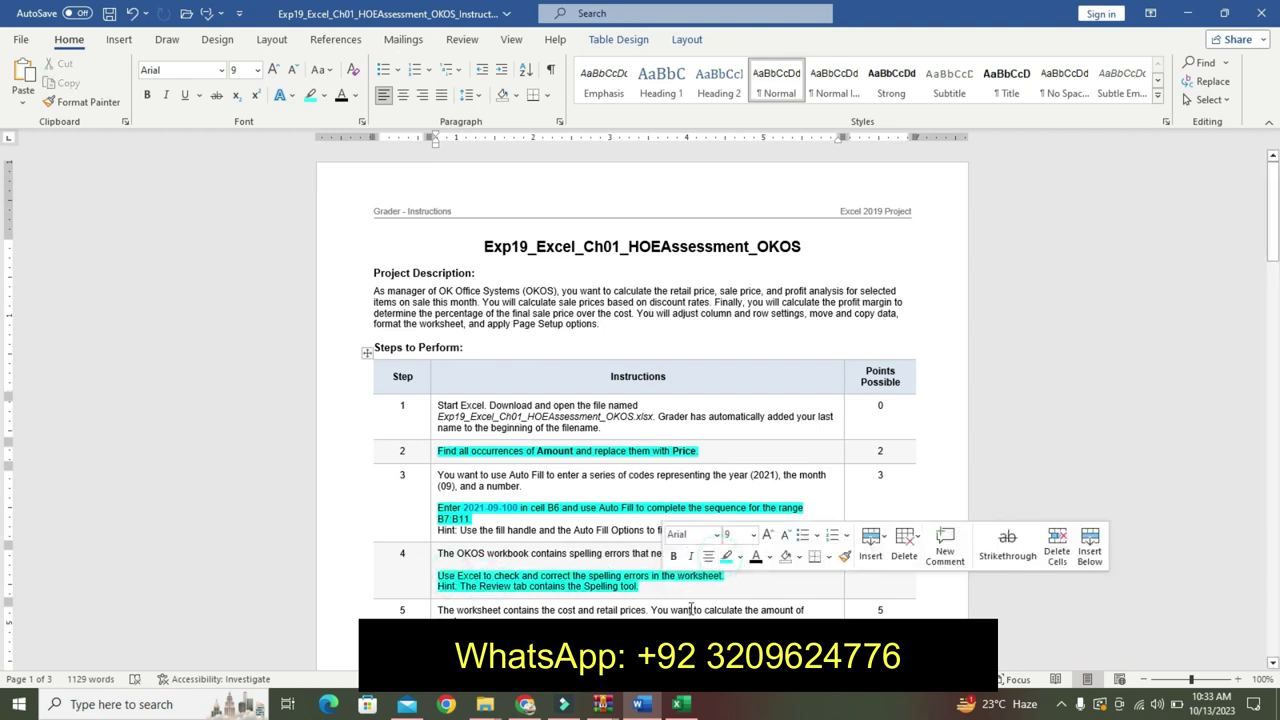
left_click(680, 704)
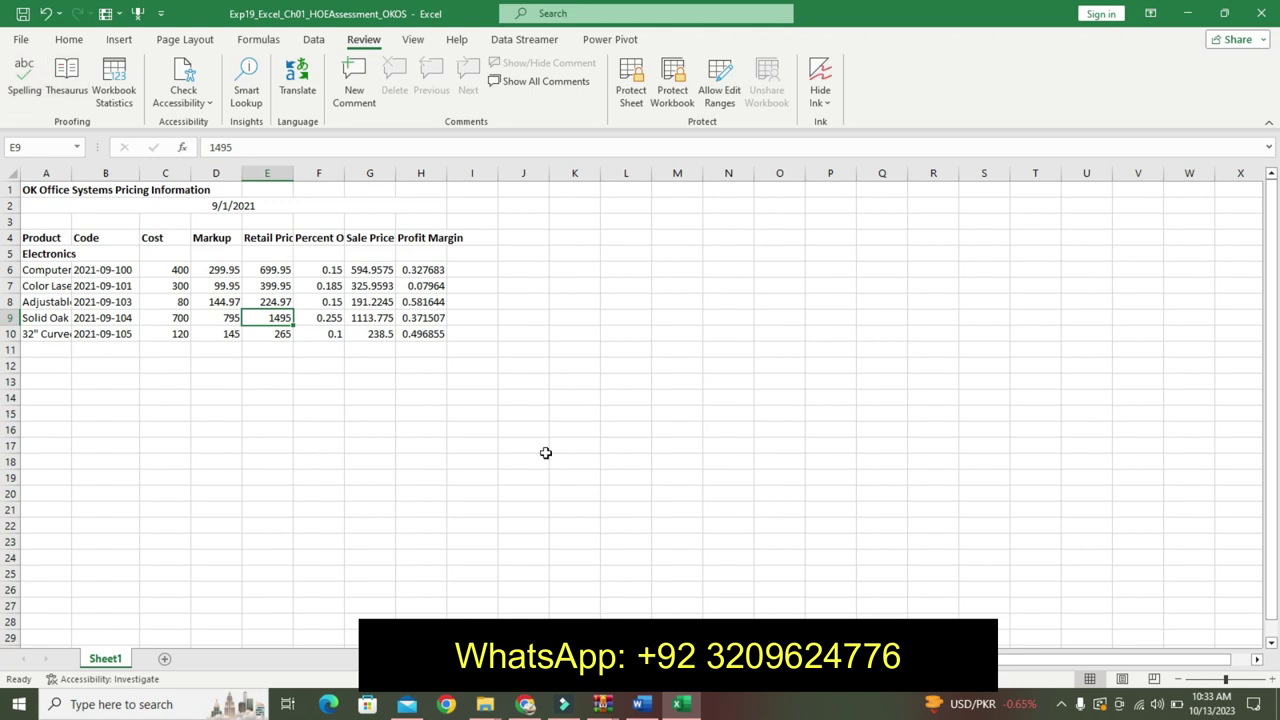
Highlight step 5's markup formula instruction and hint turquoise in Word, then inspect the markup formula in cell D6 in Excel.
left_click(641, 704)
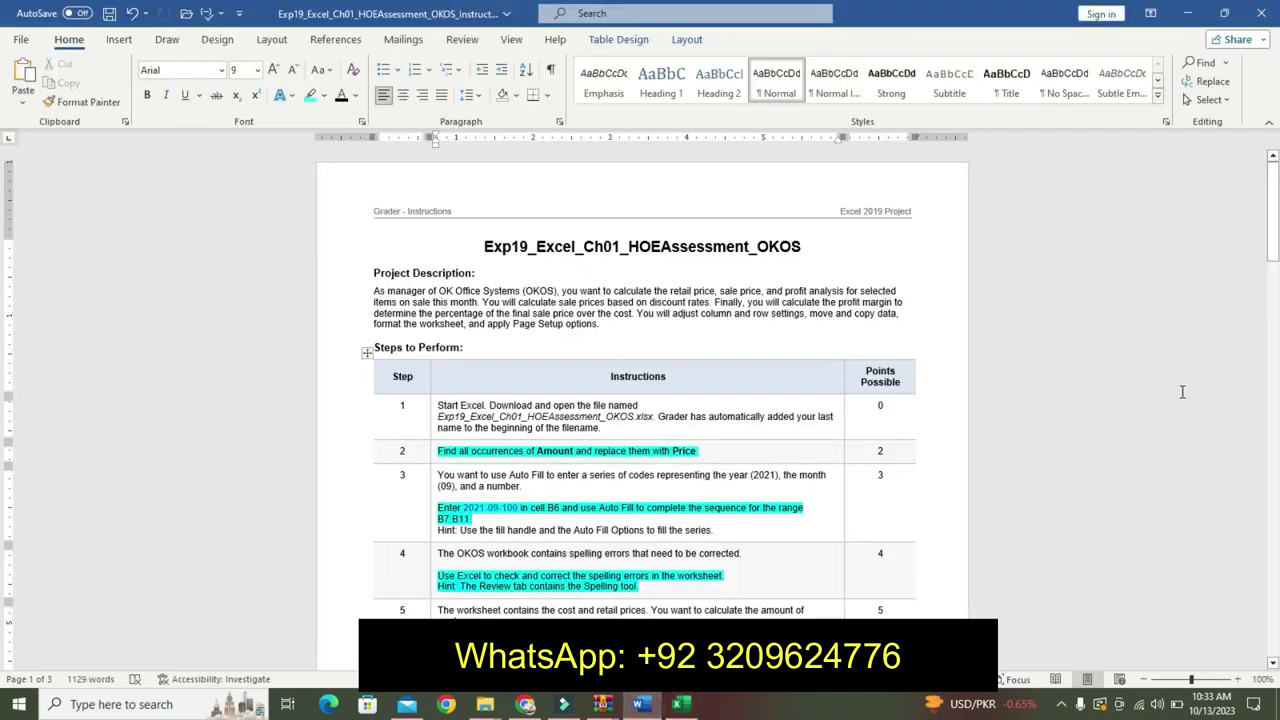
left_click_drag(1272, 249, 1272, 310)
left_click_drag(441, 346, 612, 370)
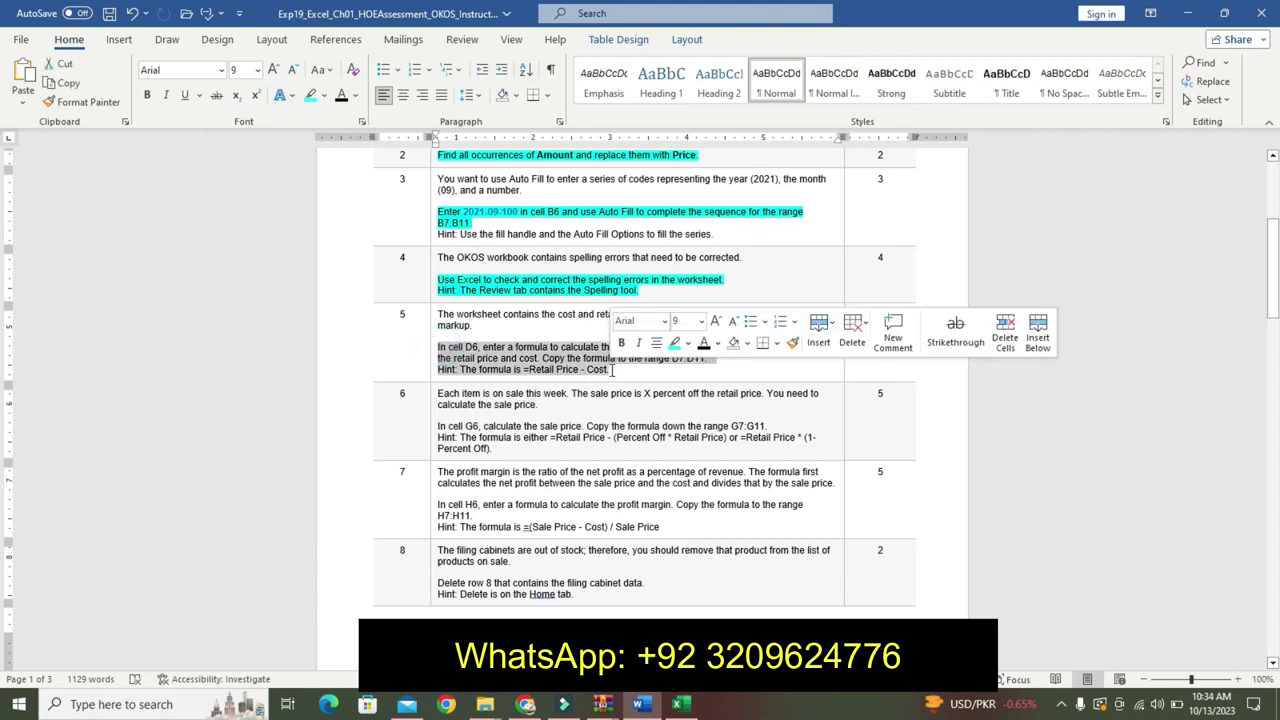
left_click(674, 342)
left_click(512, 359)
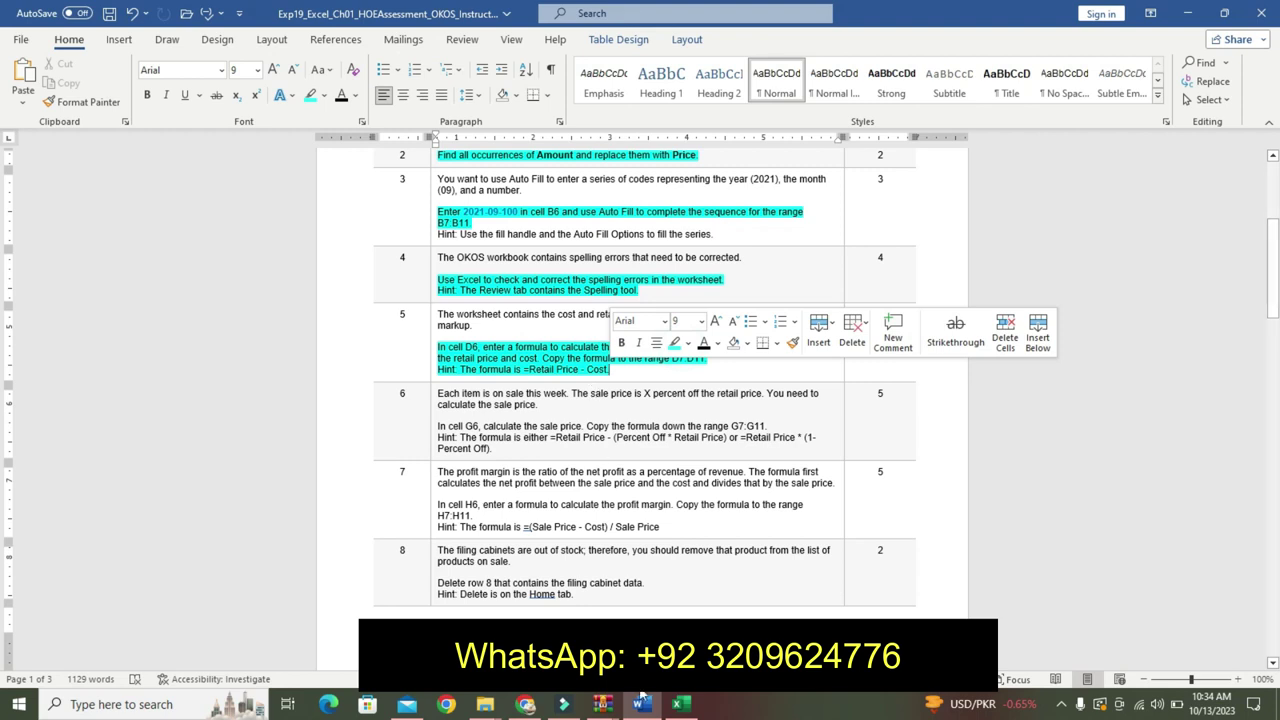
left_click(680, 704)
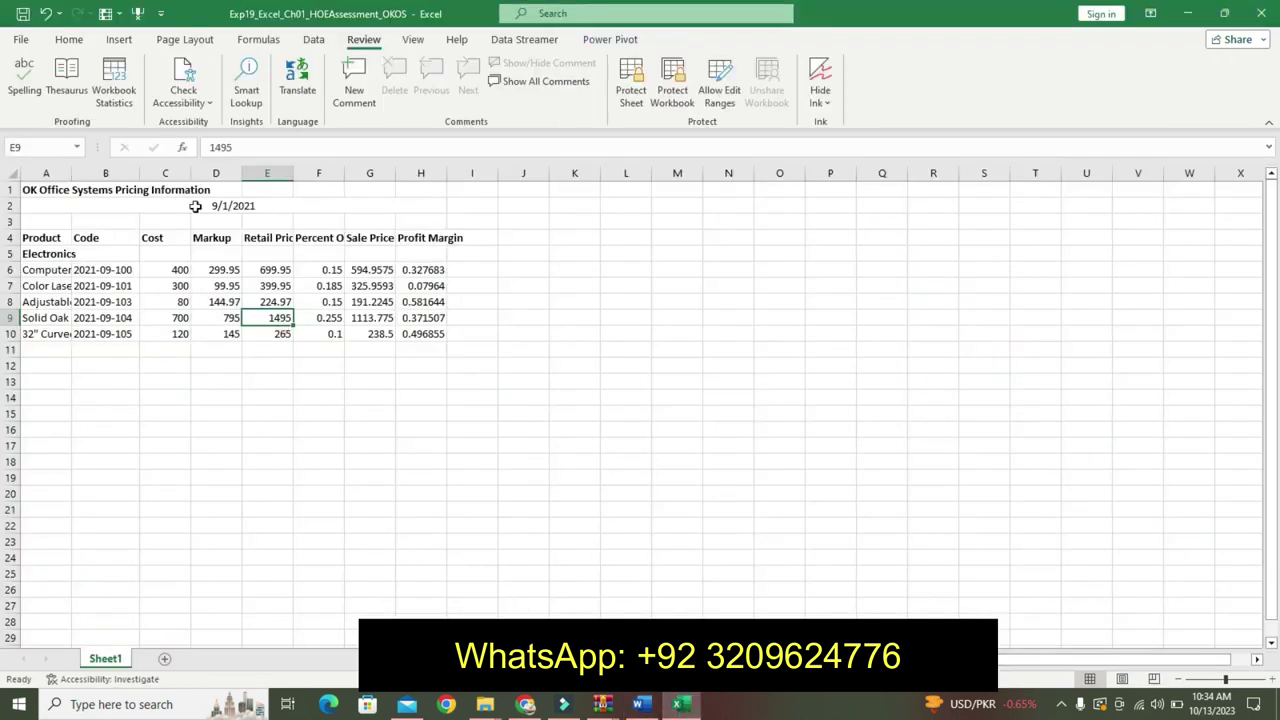
left_click(230, 268)
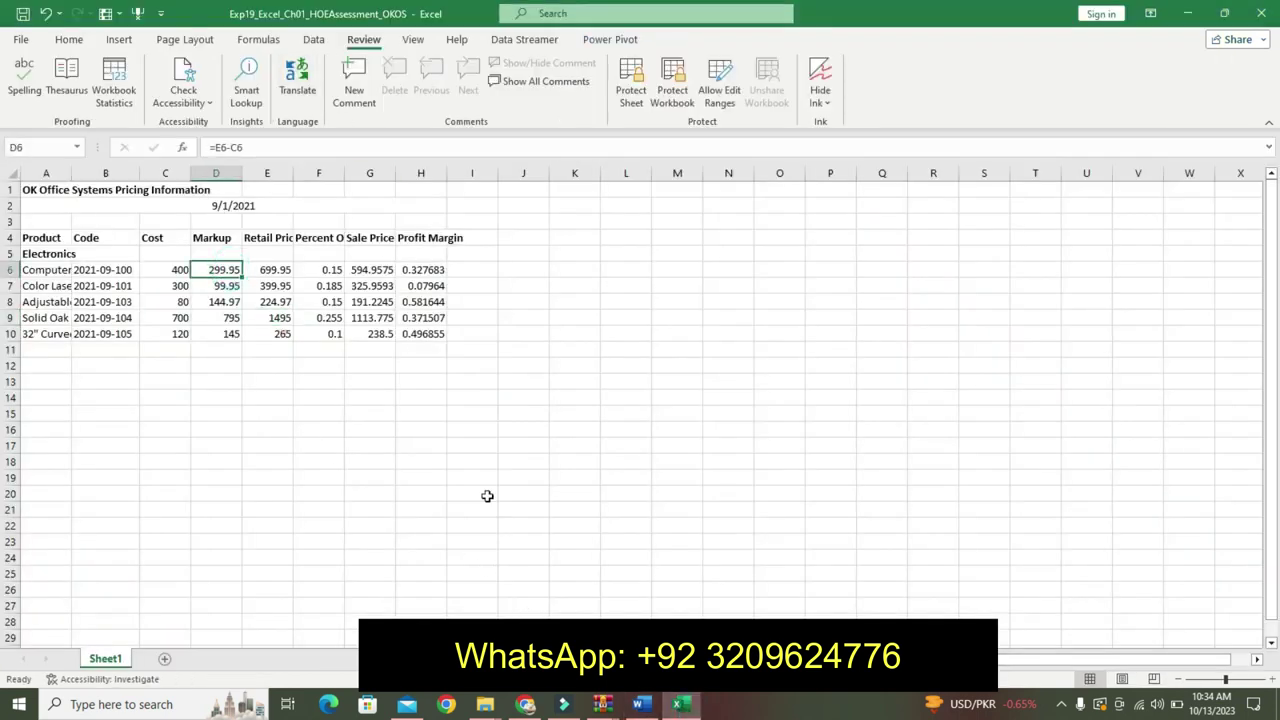
Highlight step 6's sale price instruction and hint turquoise in Word, then inspect the sale price formula in cell G6 in Excel.
left_click(641, 704)
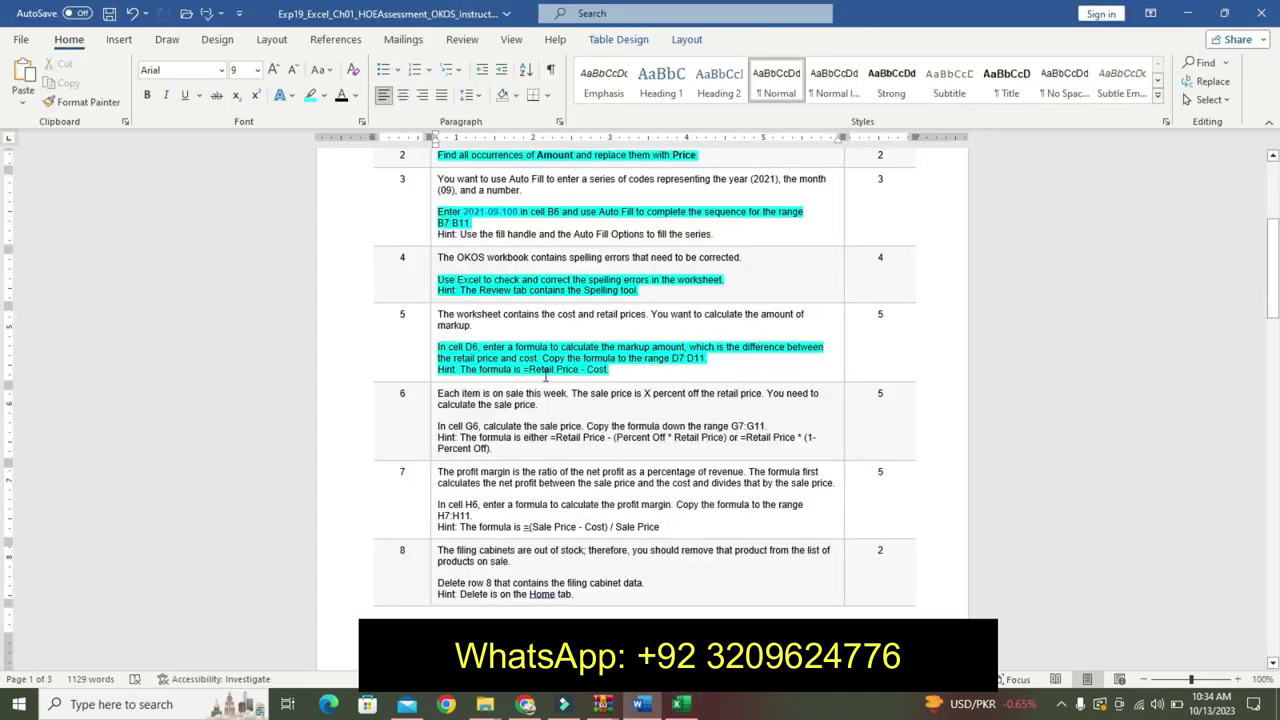
left_click_drag(440, 425, 493, 448)
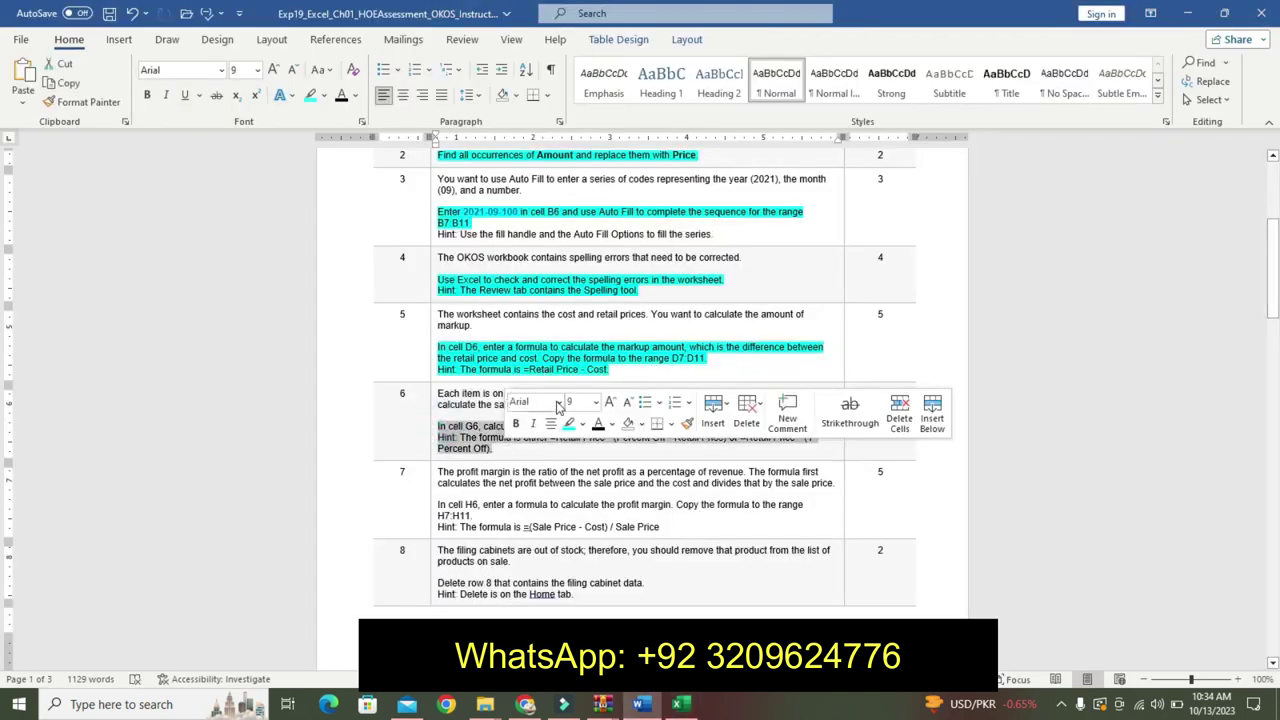
left_click(578, 426)
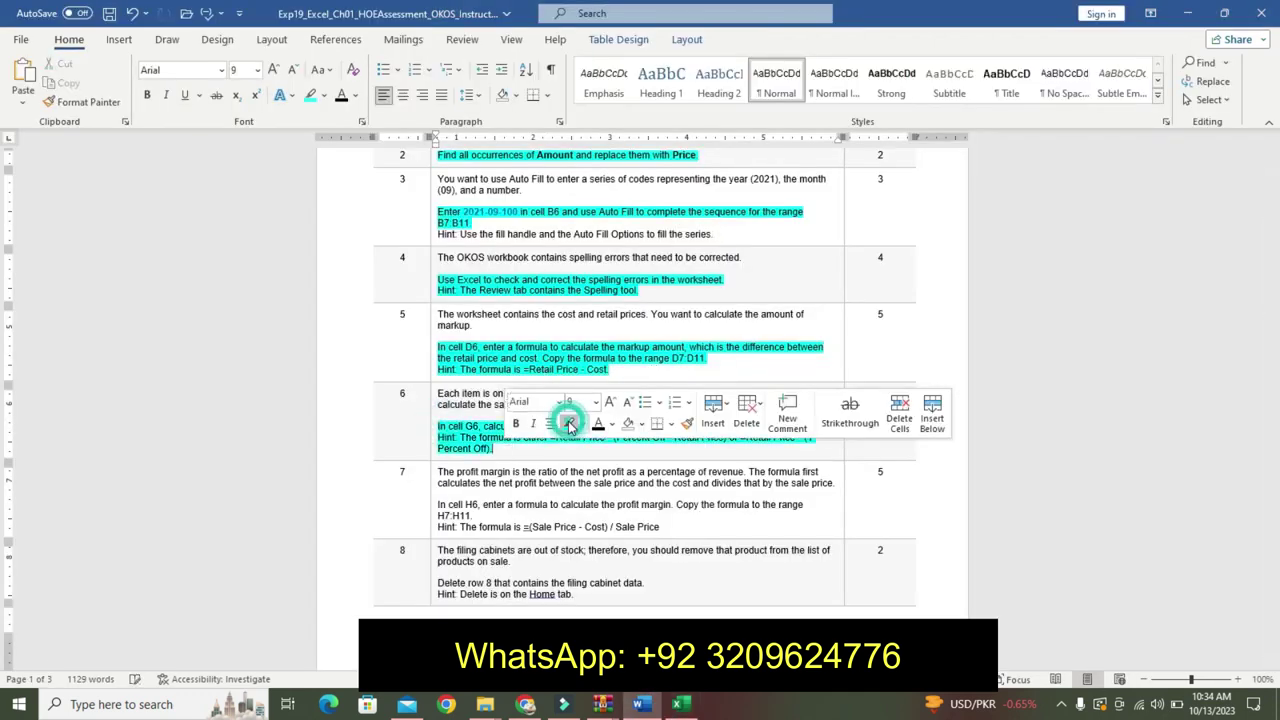
left_click(682, 704)
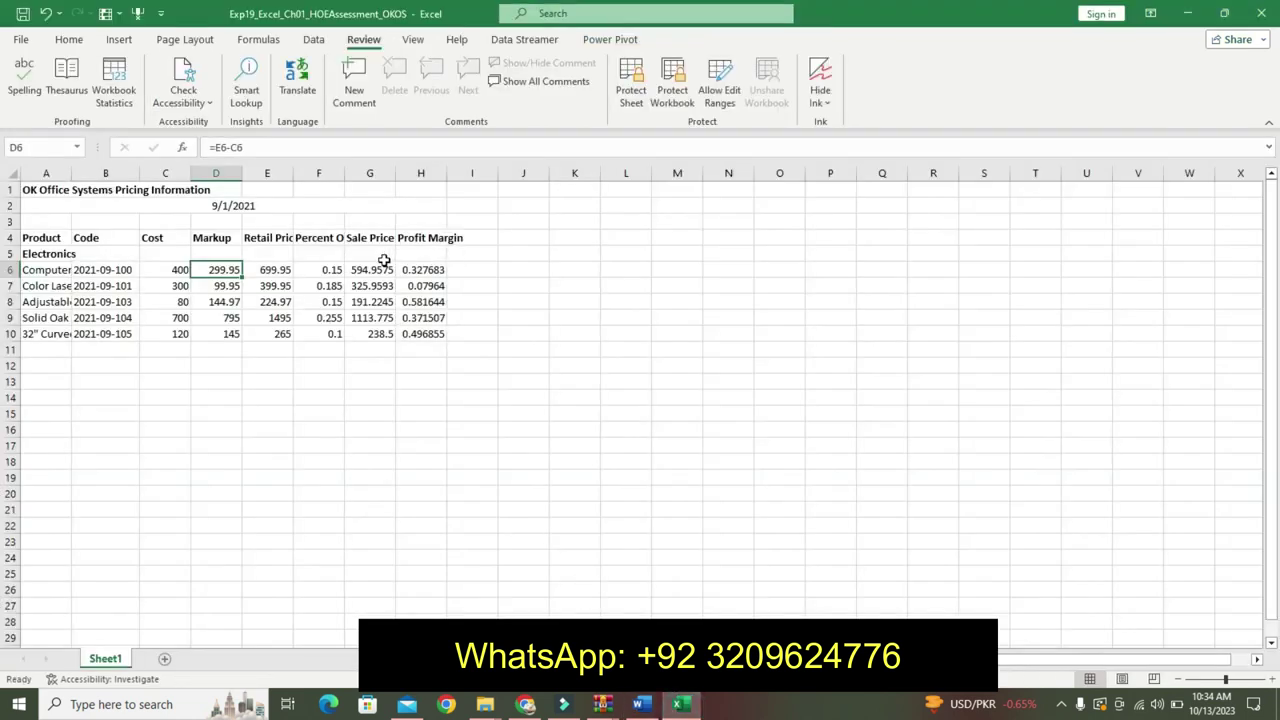
left_click(385, 270)
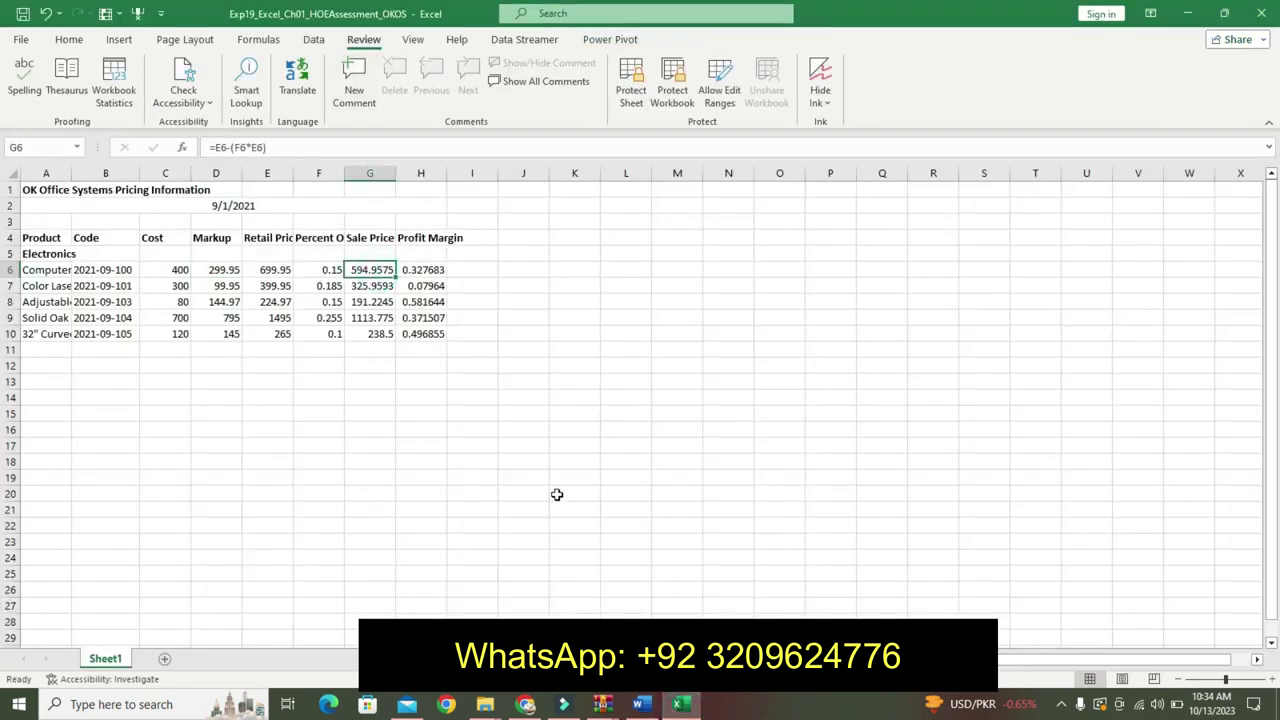
Highlight step 7's profit margin instruction turquoise in Word, then inspect the profit margin formula in cell H6 in Excel.
left_click(640, 704)
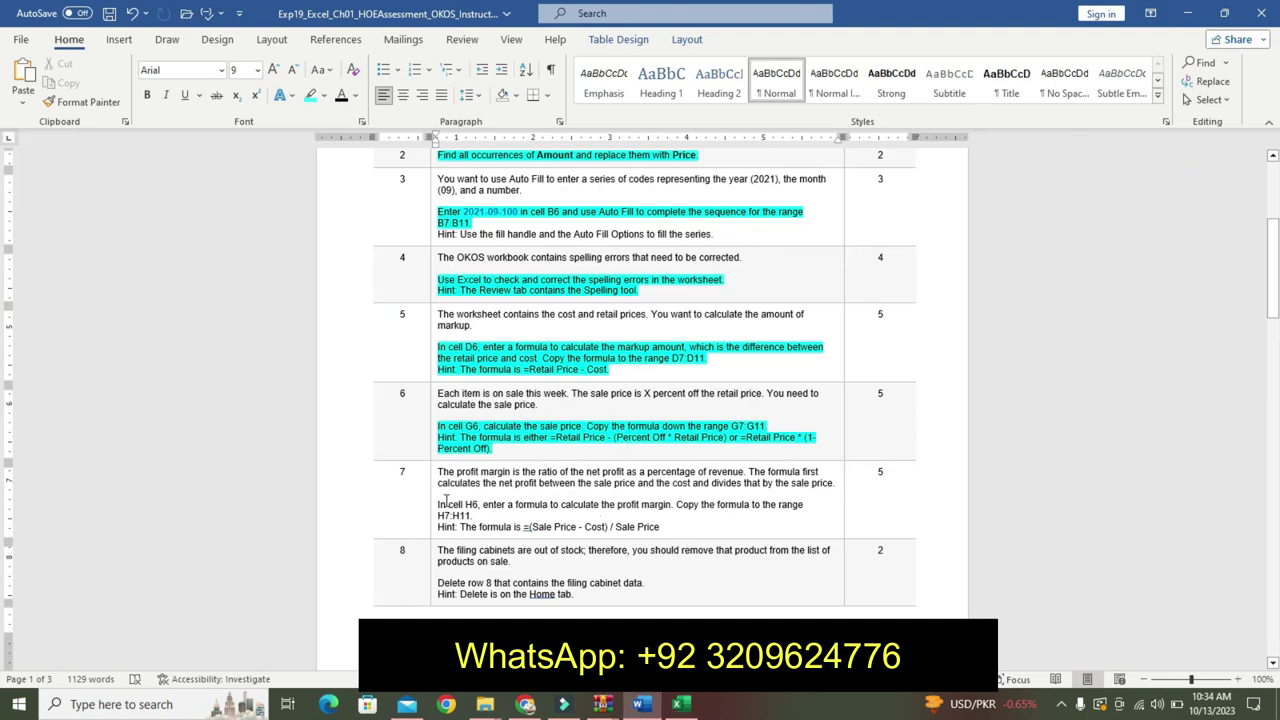
left_click_drag(443, 503, 475, 516)
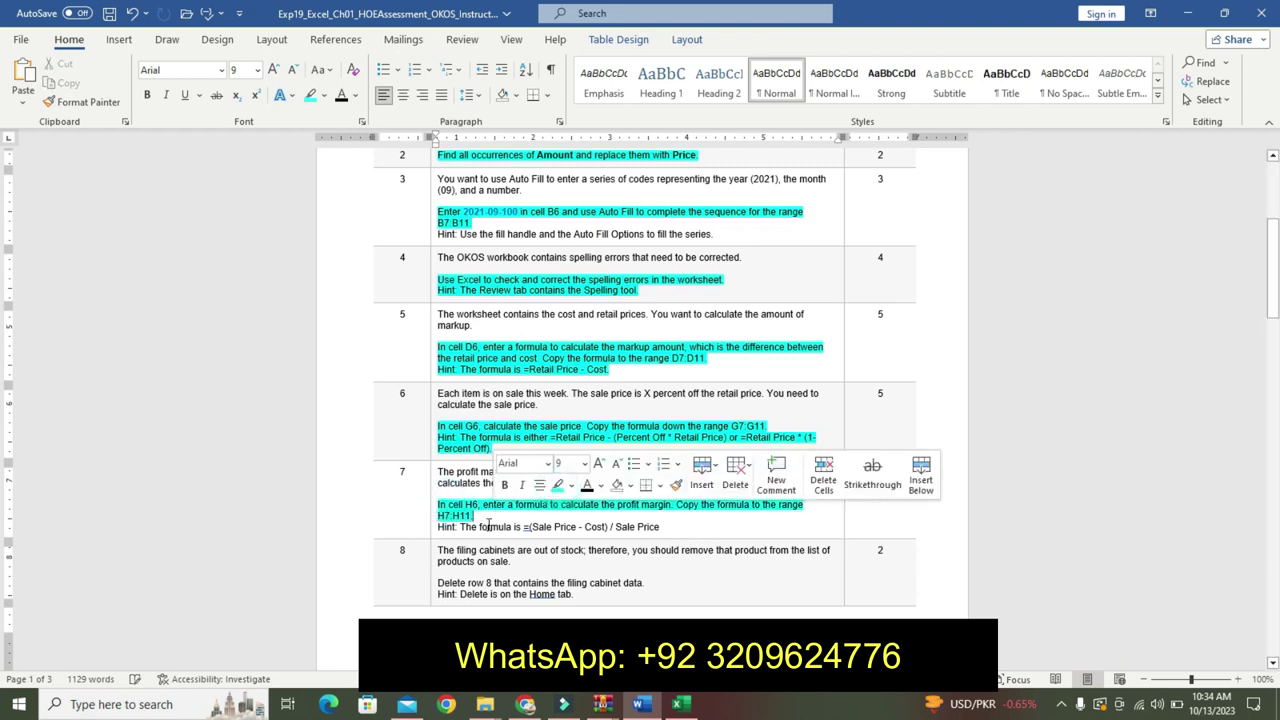
left_click(680, 704)
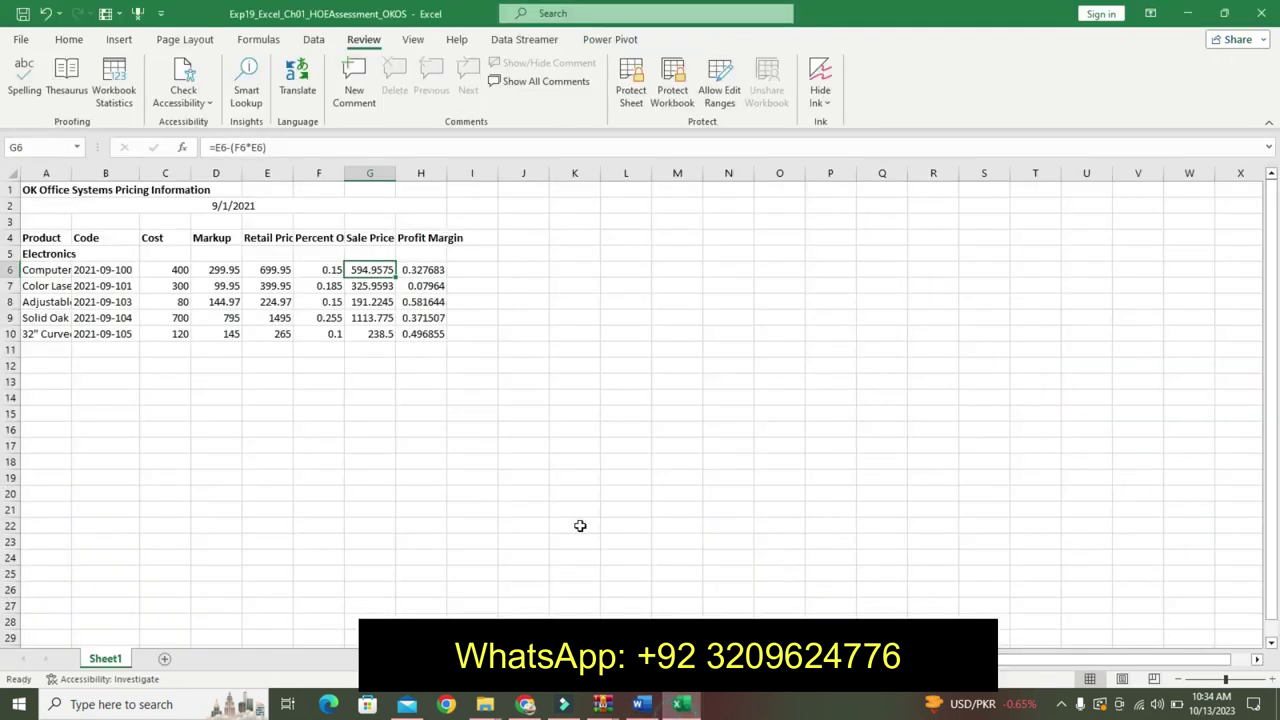
left_click(432, 268)
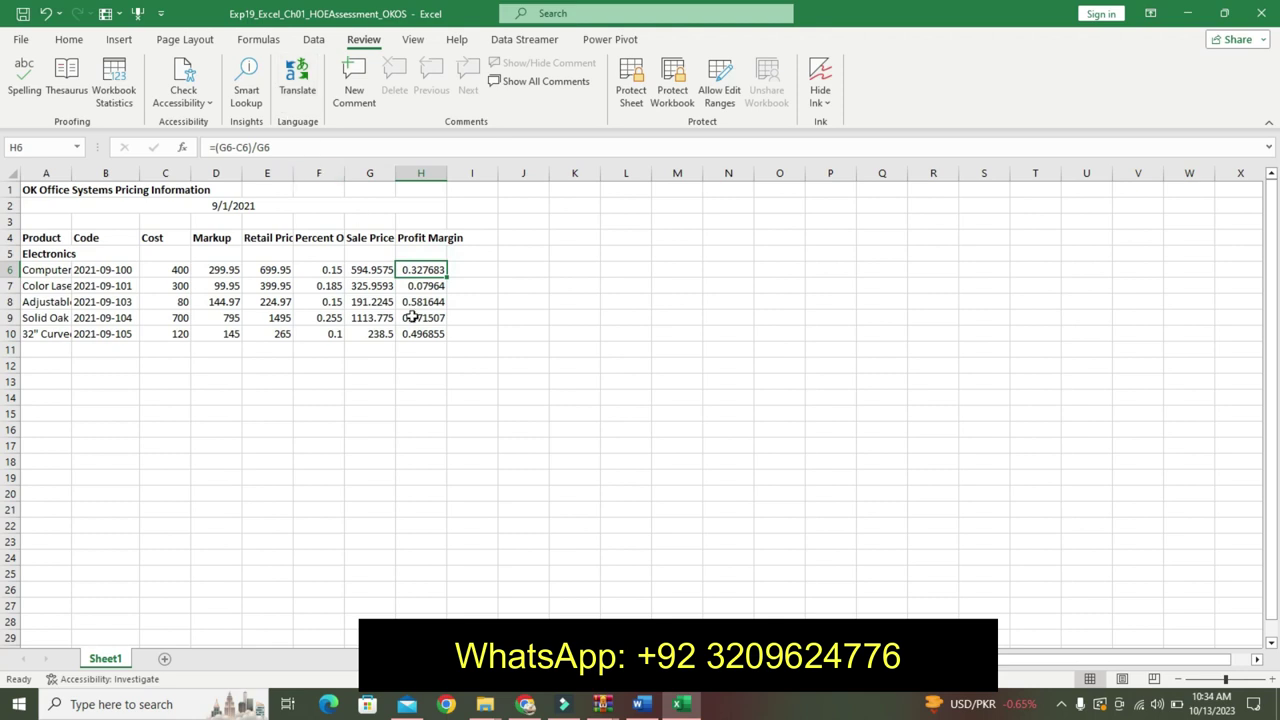
Highlight step 8's filing cabinet row deletion instruction and hint turquoise in Word, then check the product rows in Excel.
left_click(641, 704)
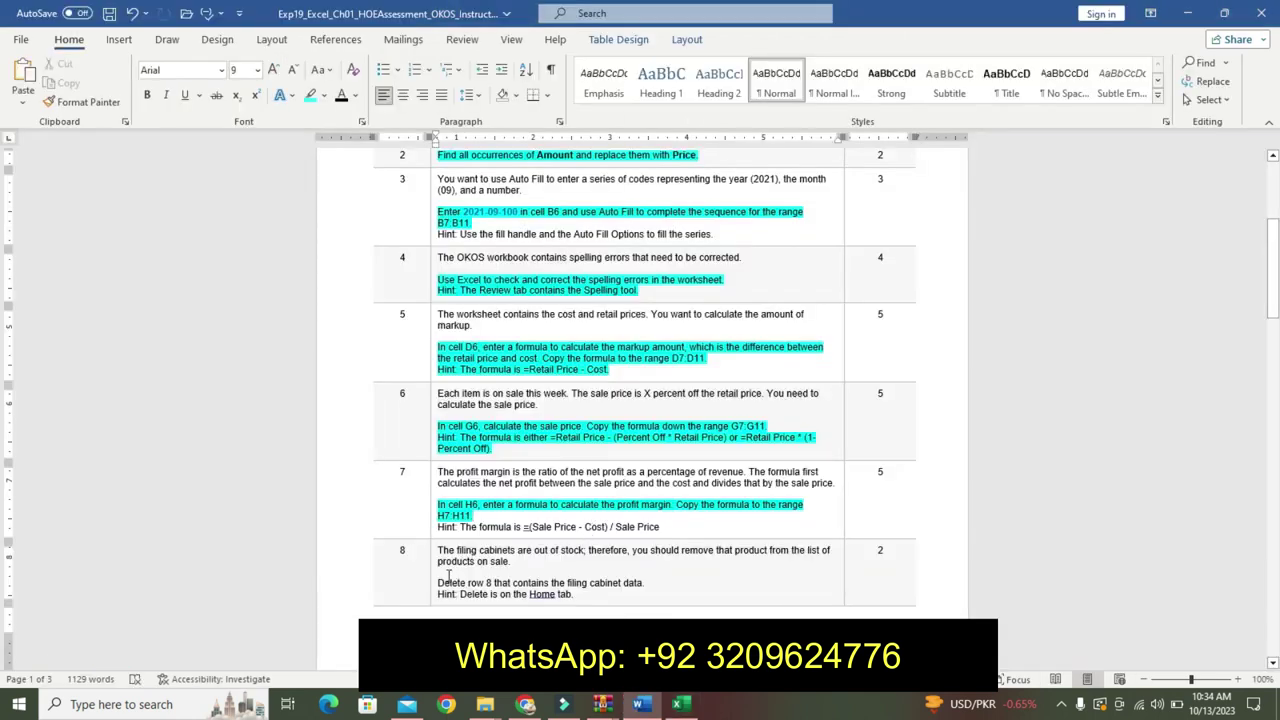
left_click_drag(441, 582, 574, 595)
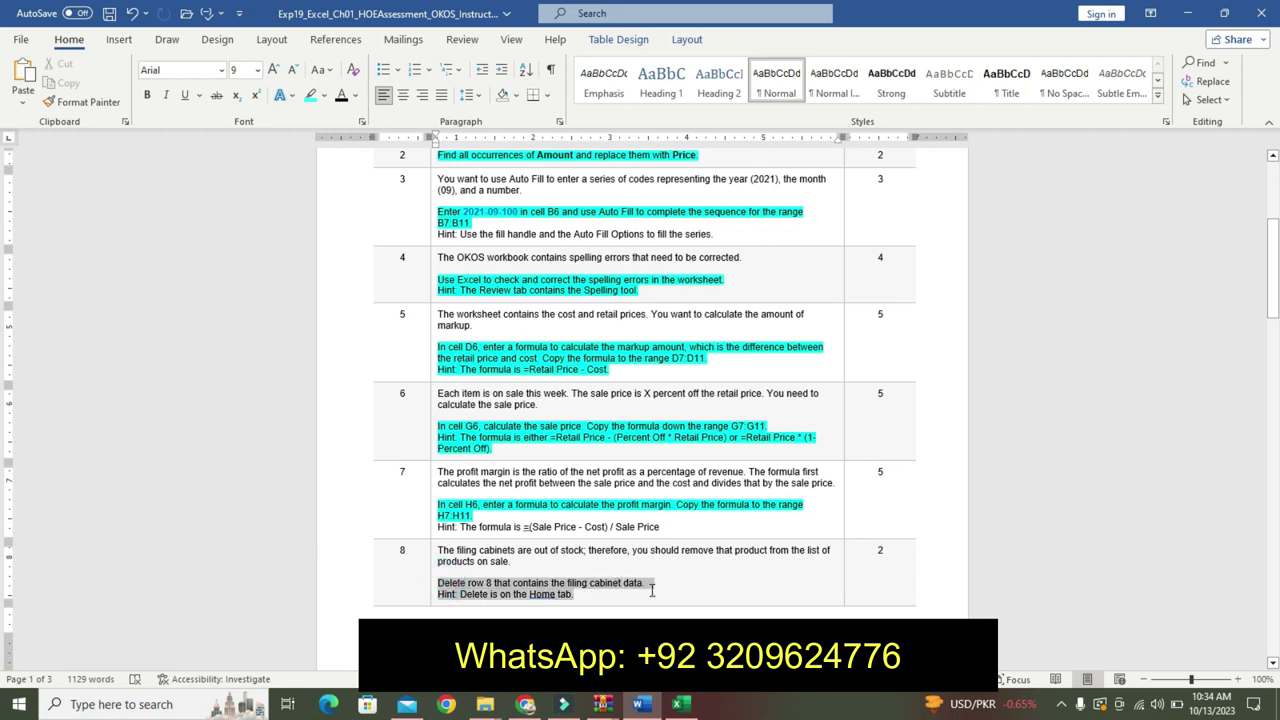
left_click(716, 566)
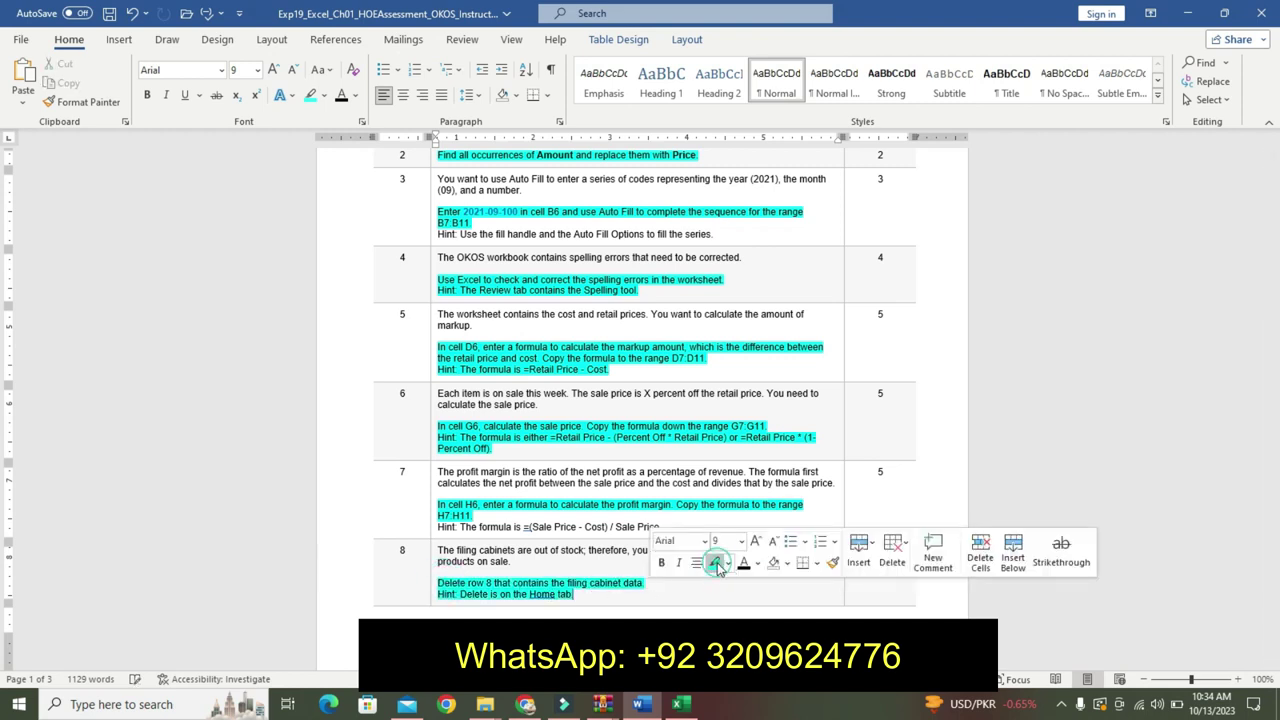
left_click(680, 704)
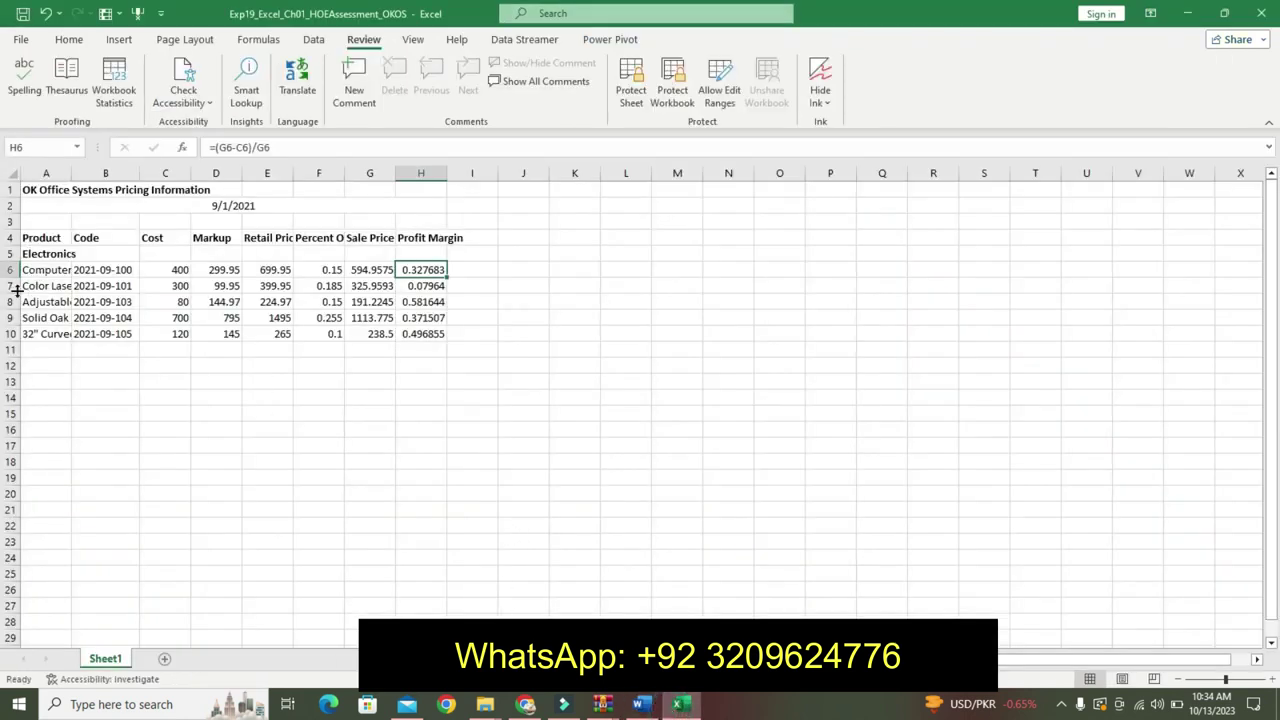
Switch to Word and undo all the turquoise highlighting and text color changes made to the instructions in steps 2 through 8.
left_click(638, 704)
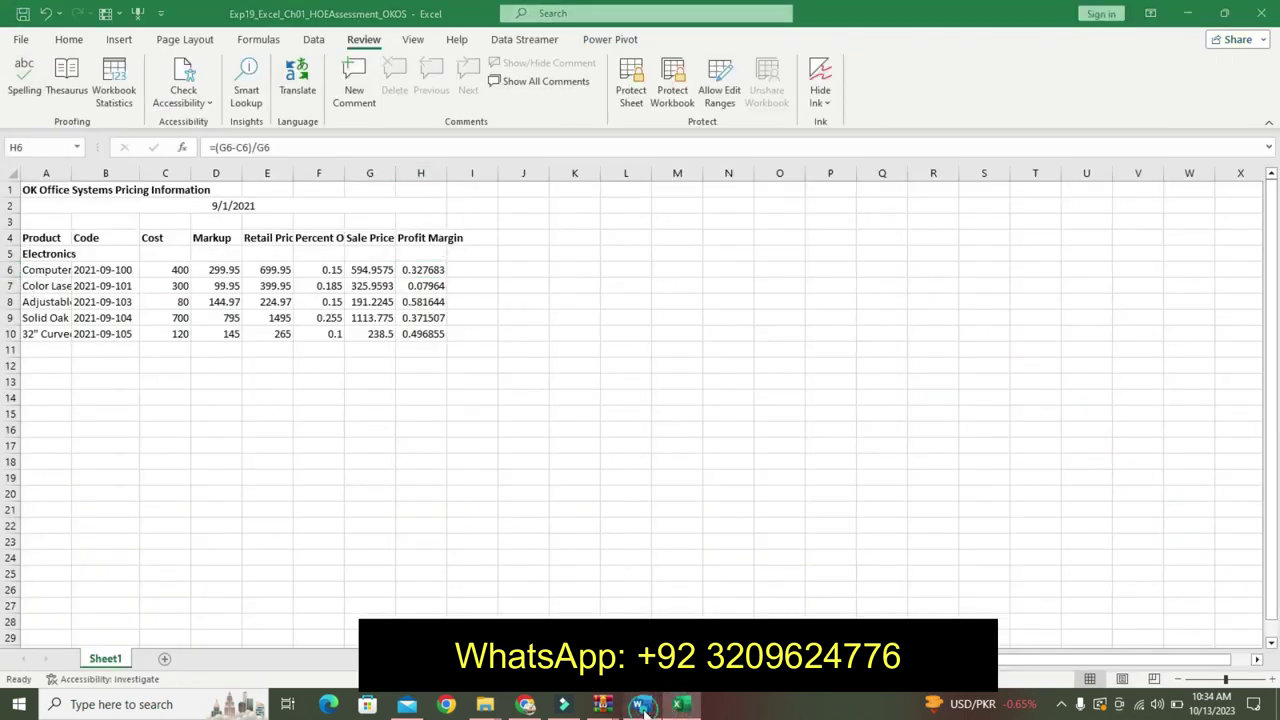
left_click_drag(1270, 290, 1272, 198)
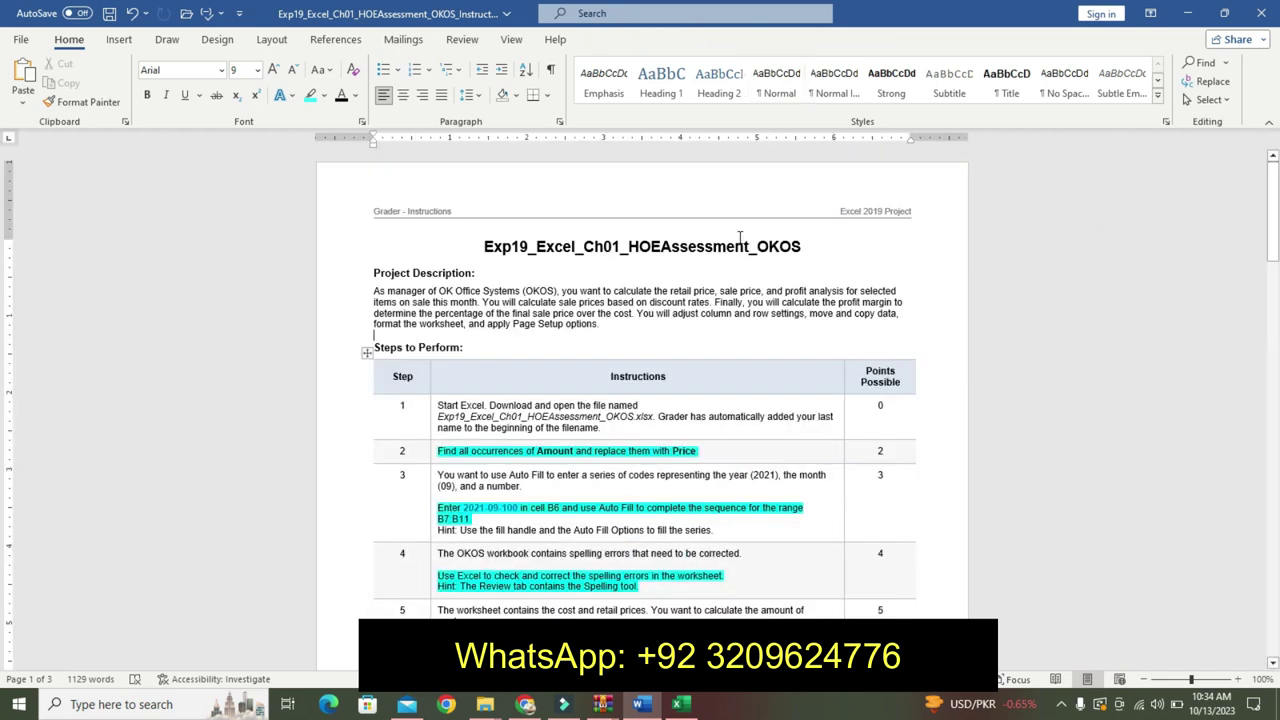
key("ctrl+z")
key("ctrl+z")
key("ctrl+z")
key("ctrl+z")
key("ctrl+z")
key("ctrl+z")
key("ctrl+z")
key("ctrl+z")
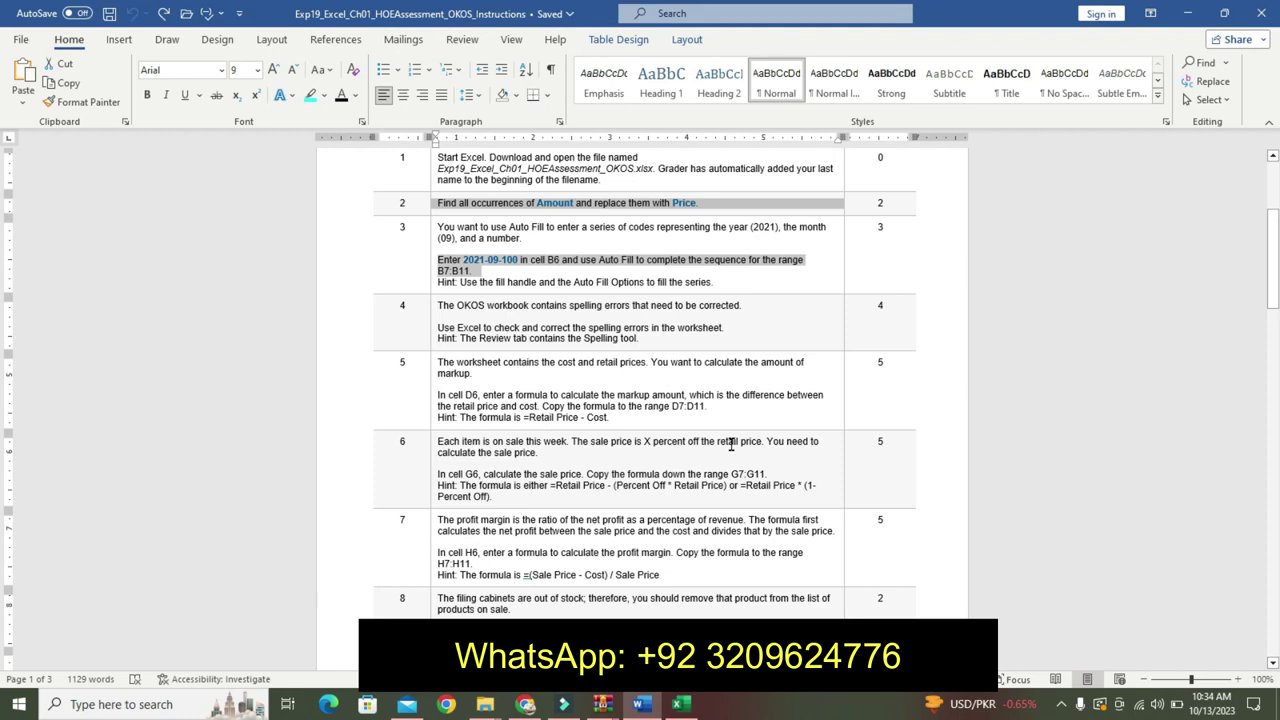
View the start of the instructions document, then switch to Excel and select empty cell K15.
left_click_drag(1276, 250, 1270, 192)
left_click(768, 388)
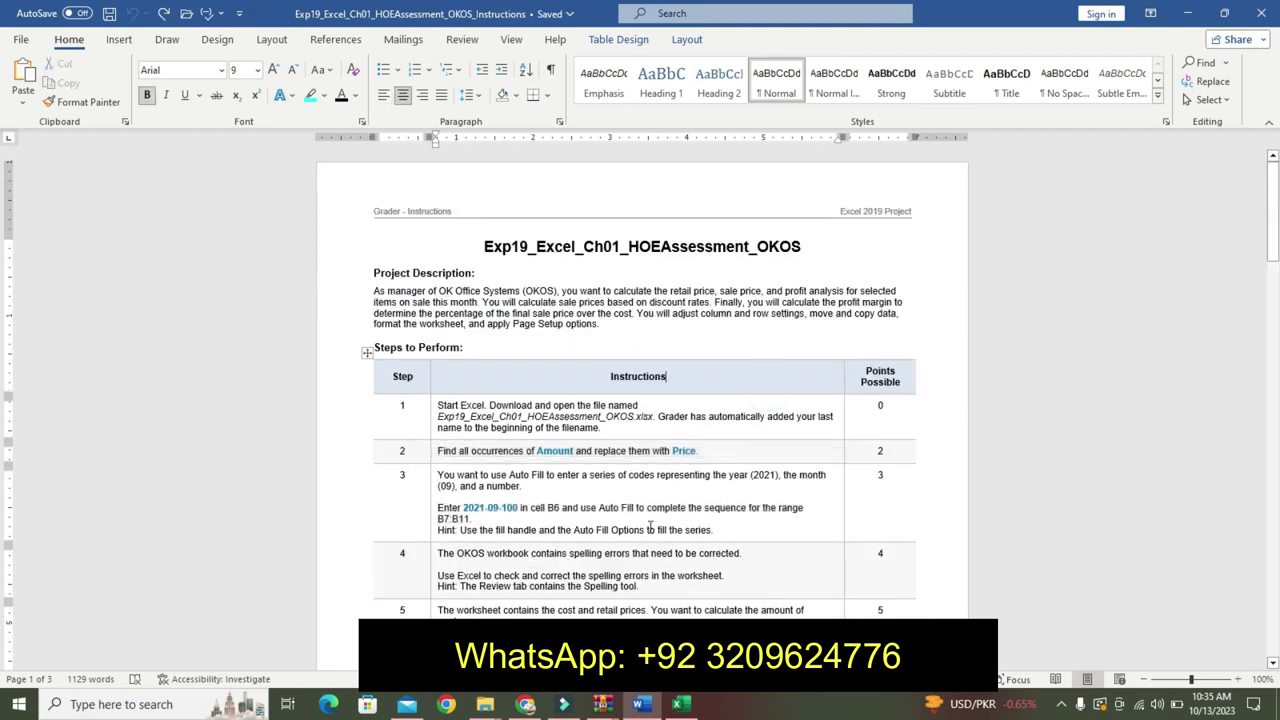
left_click(680, 706)
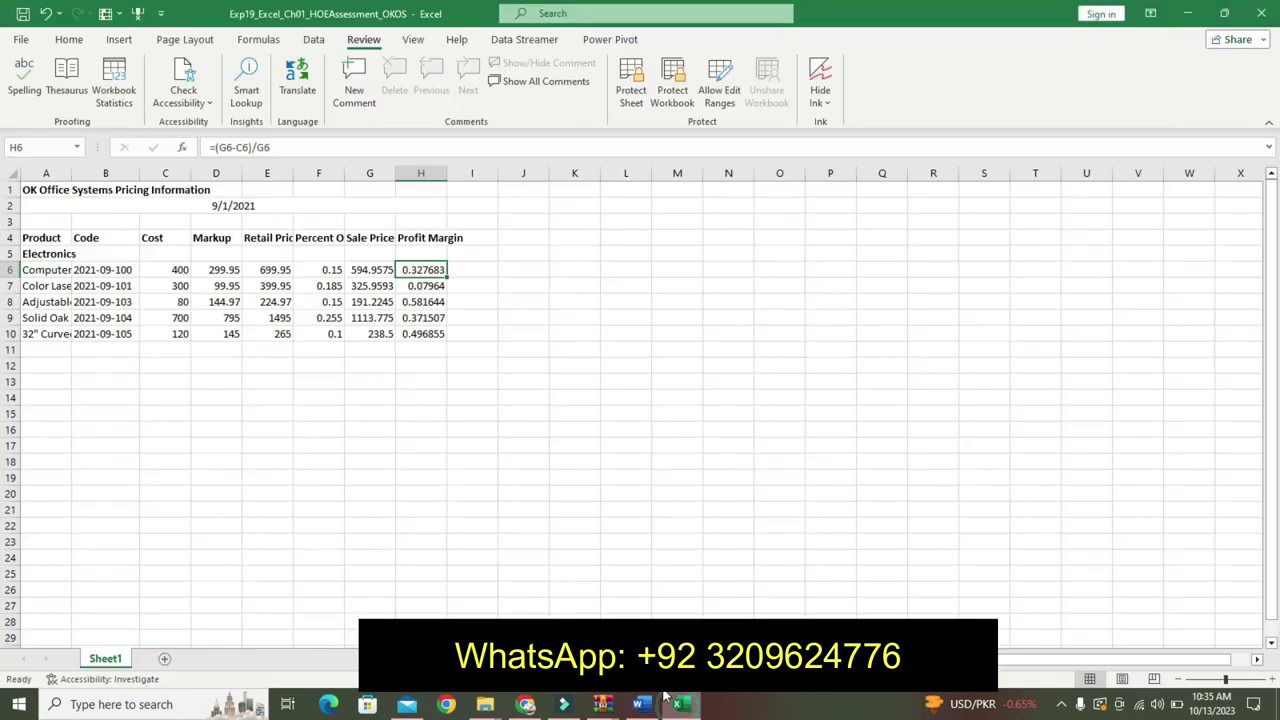
left_click(583, 414)
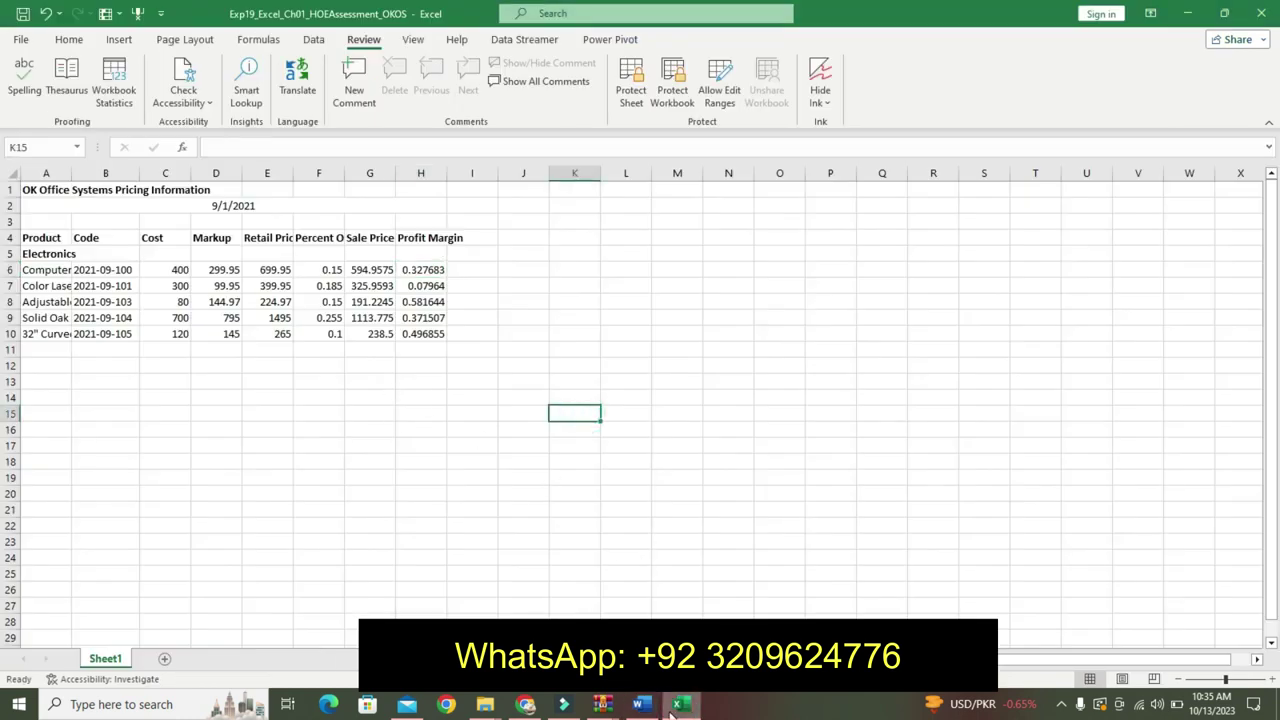